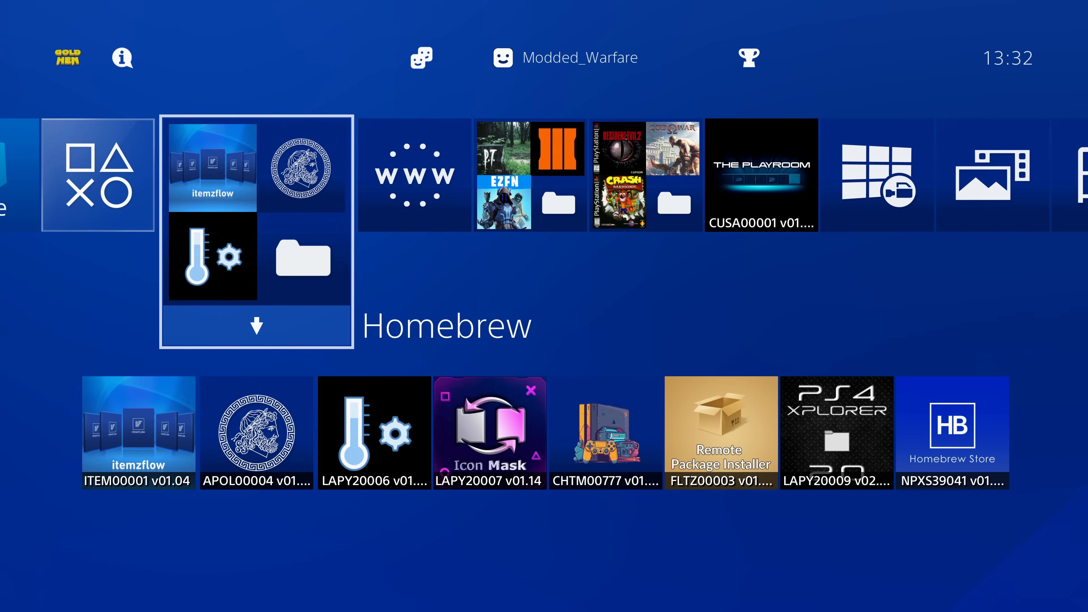
Check the console's IP address under Settings > System > System Information, then return home.
key("Right")
key("Left")
key("Up")
key("Left")
key("Left")
key("Left")
key("Left")
key("Left")
key("Left")
key("Left")
key("Left")
key("Down")
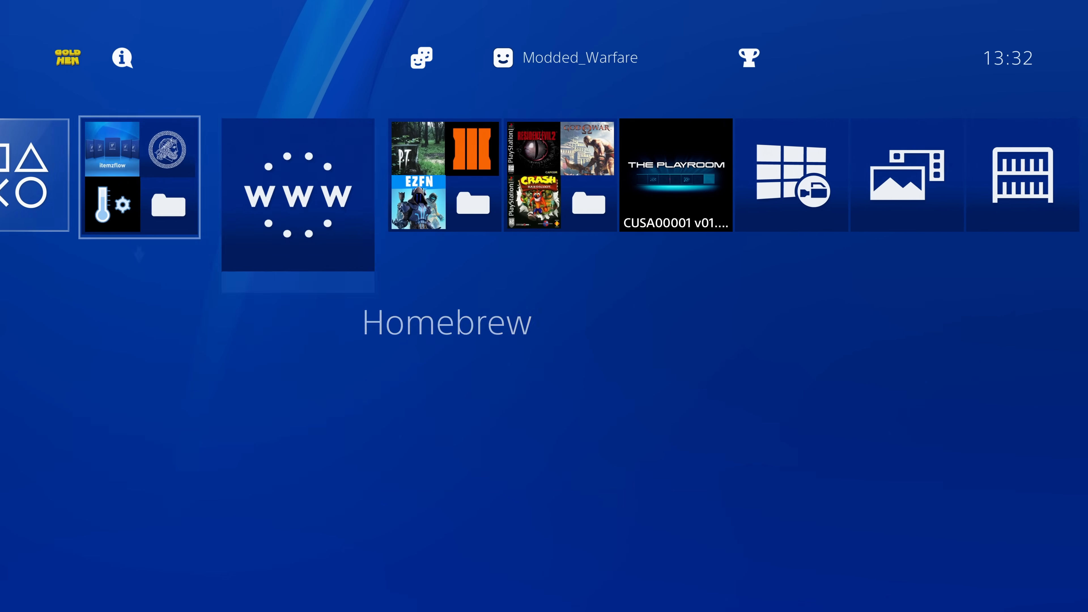
key("Right")
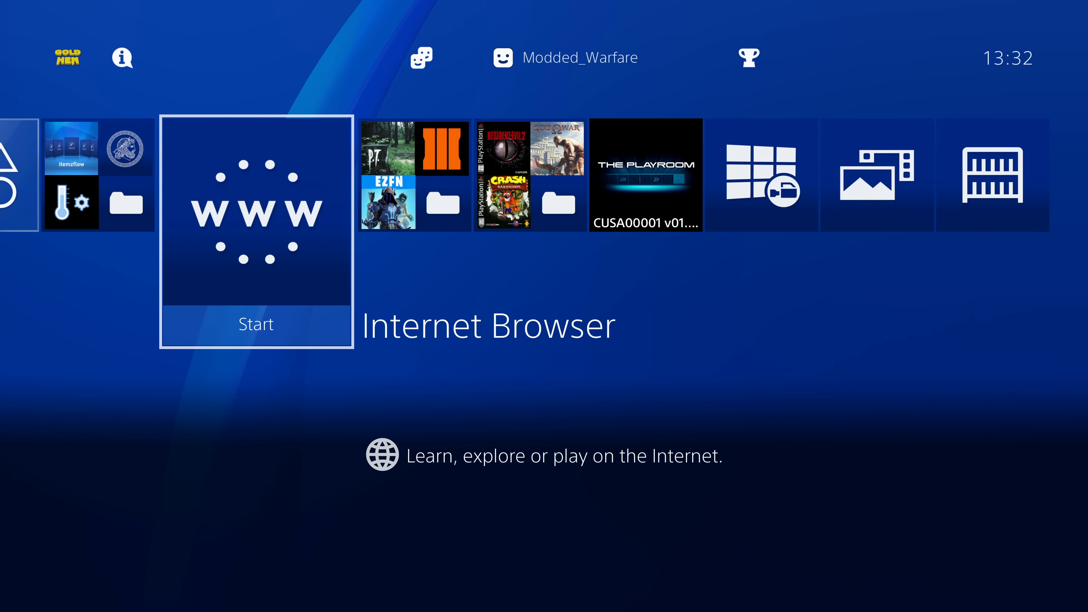
key("Up")
key("Right")
key("Right")
key("Right")
key("Right")
key("Right")
key("Right")
key("Right")
key("Right")
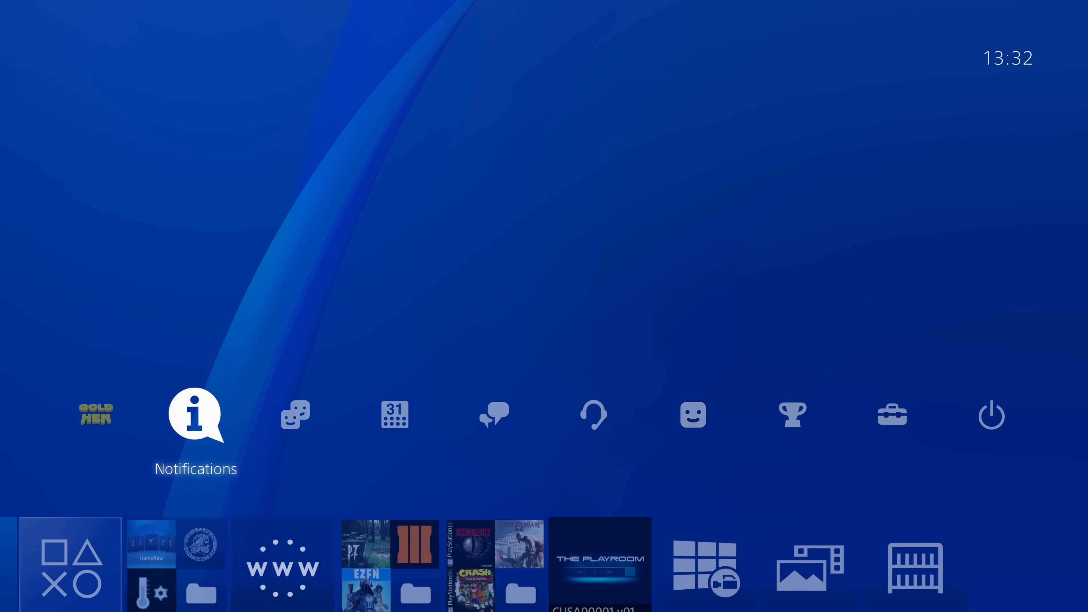
key("Return")
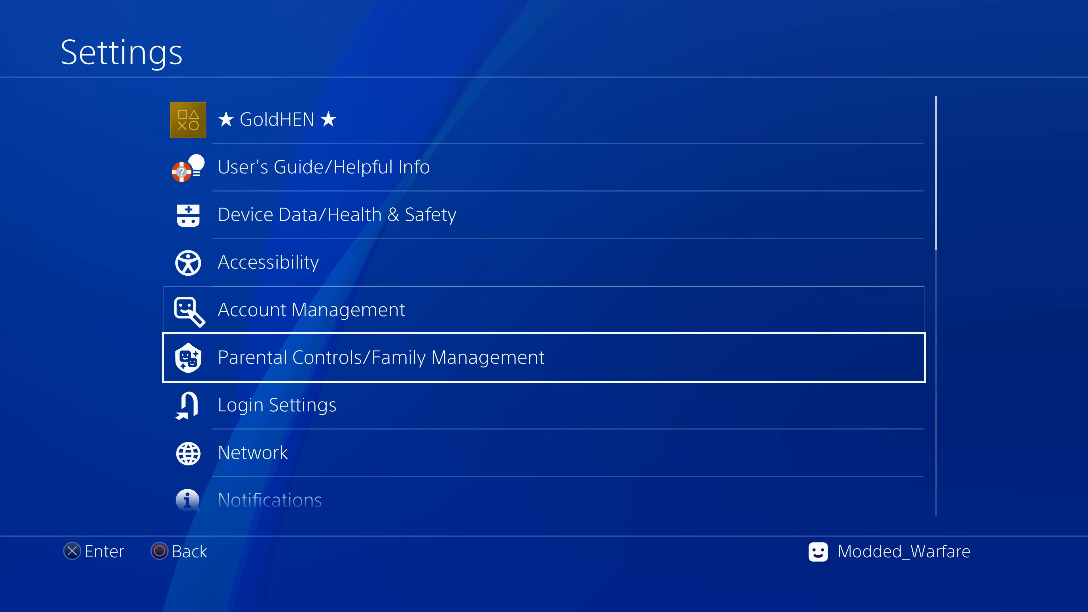
key("Down")
key("Down")
key("Down")
key("Down")
key("Down")
key("Down")
key("Down")
key("Down")
key("Down")
key("Down")
key("Down")
key("Down")
key("Down")
key("Down")
key("Down")
key("Down")
key("Down")
key("Down")
key("Up")
key("Return")
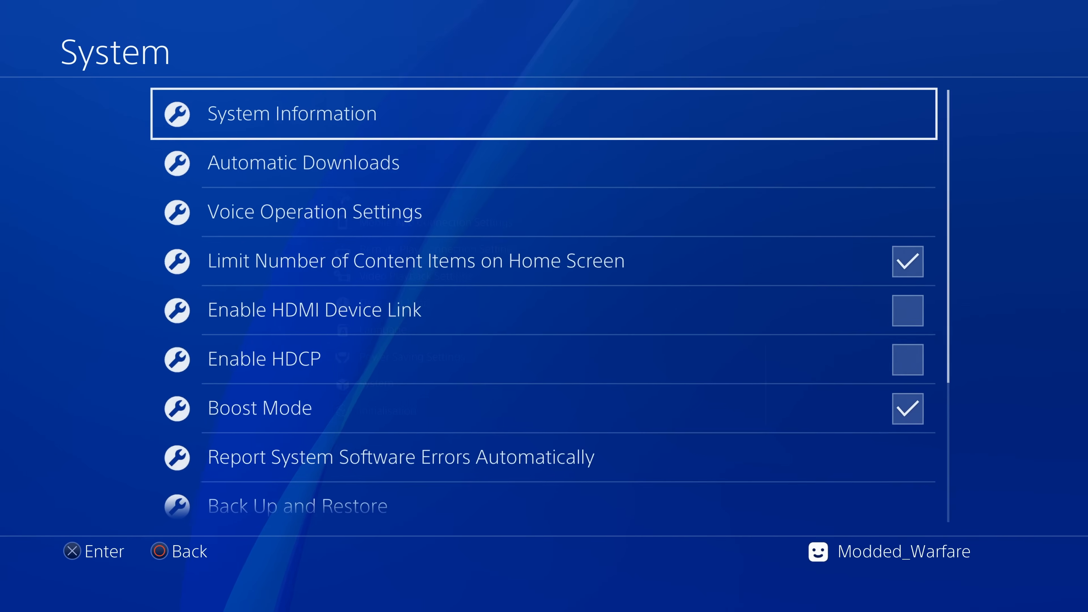
key("Return")
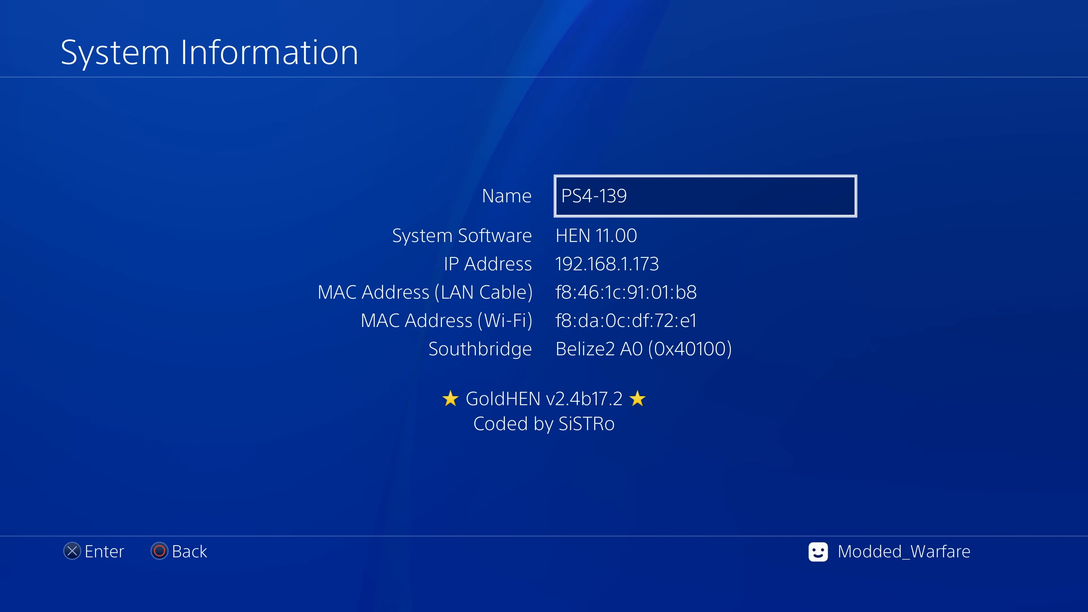
key("Home")
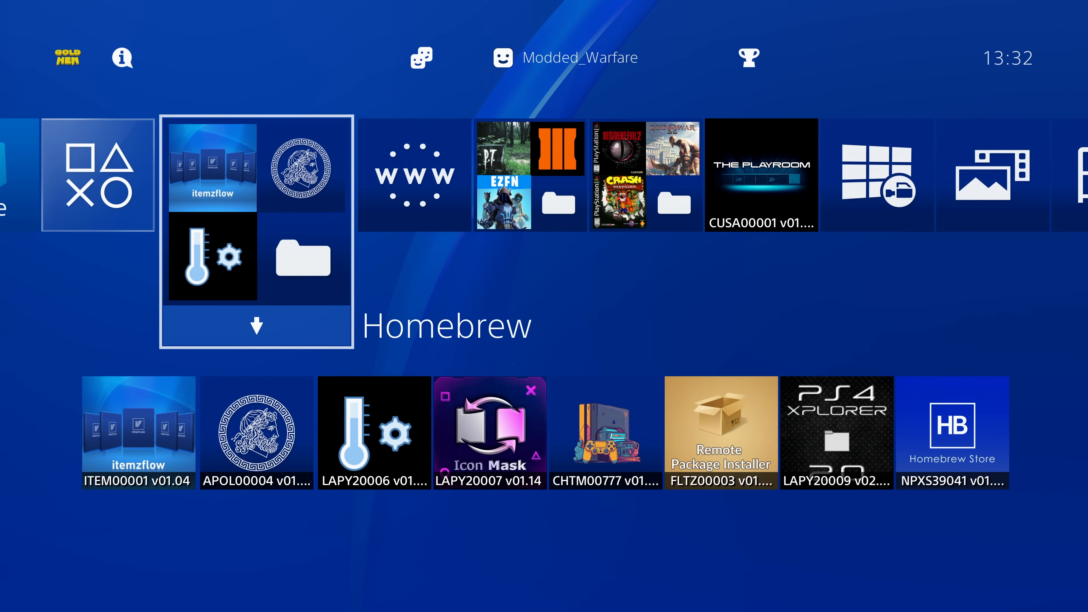
Launch Apollo Save Tool from the Homebrew folder and open User Tools > Activate PS4 Accounts.
key("Return")
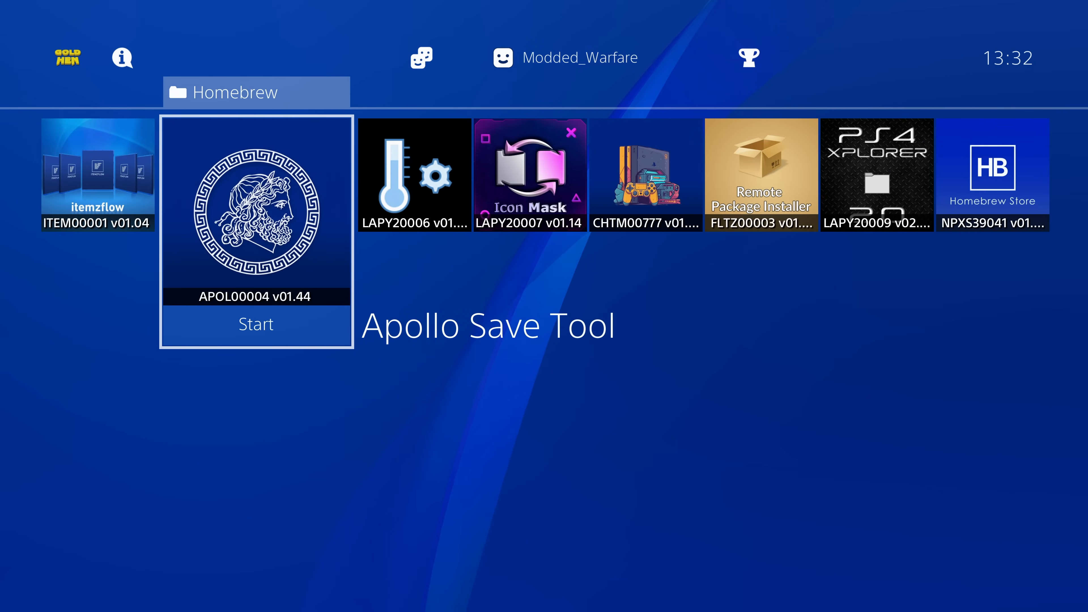
key("Return")
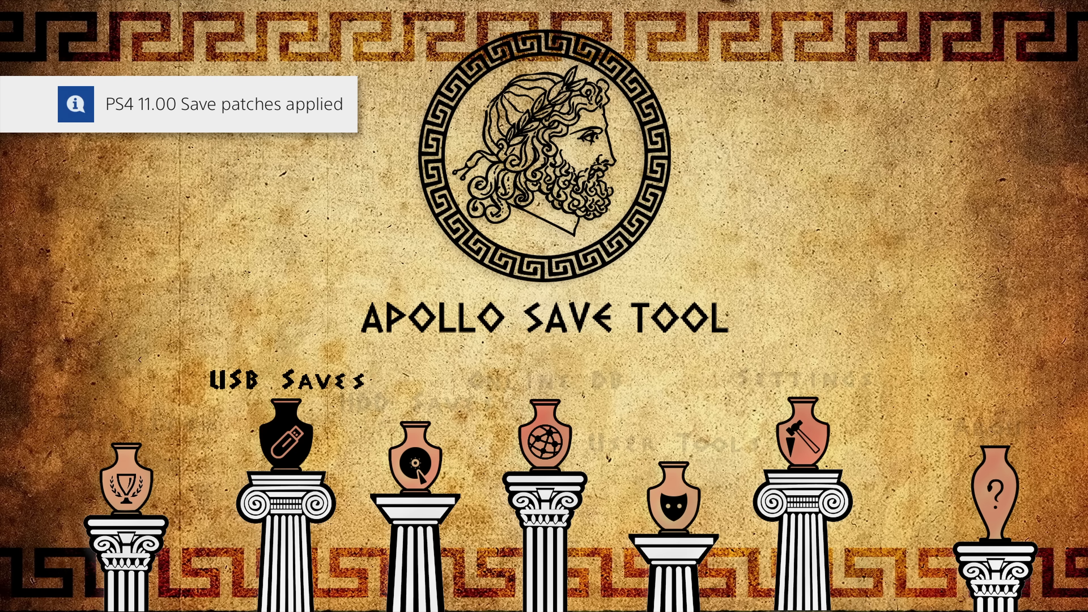
key("Right")
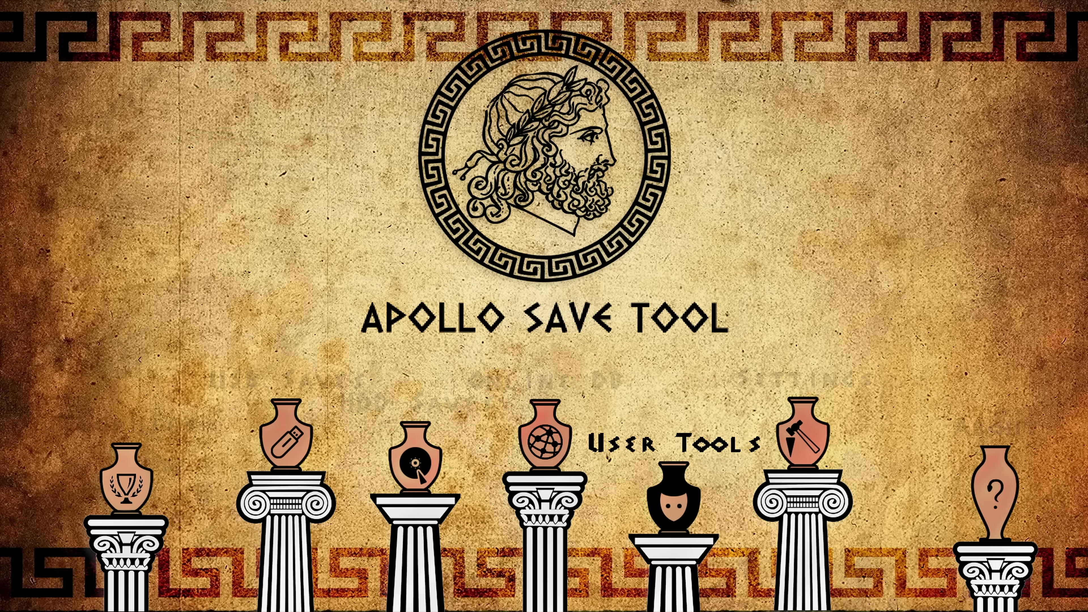
key("Return")
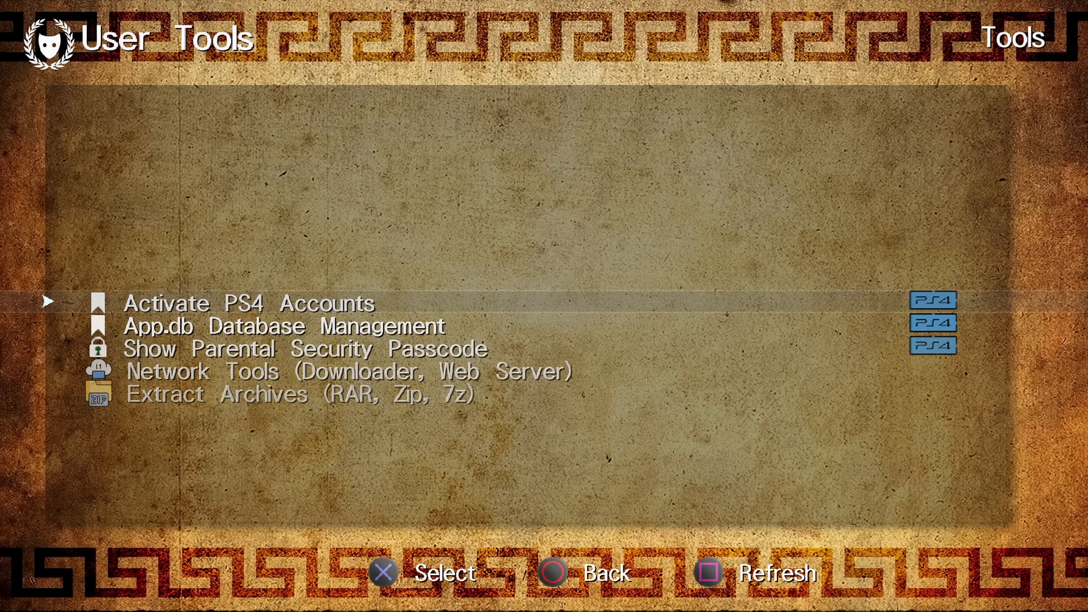
key("Return")
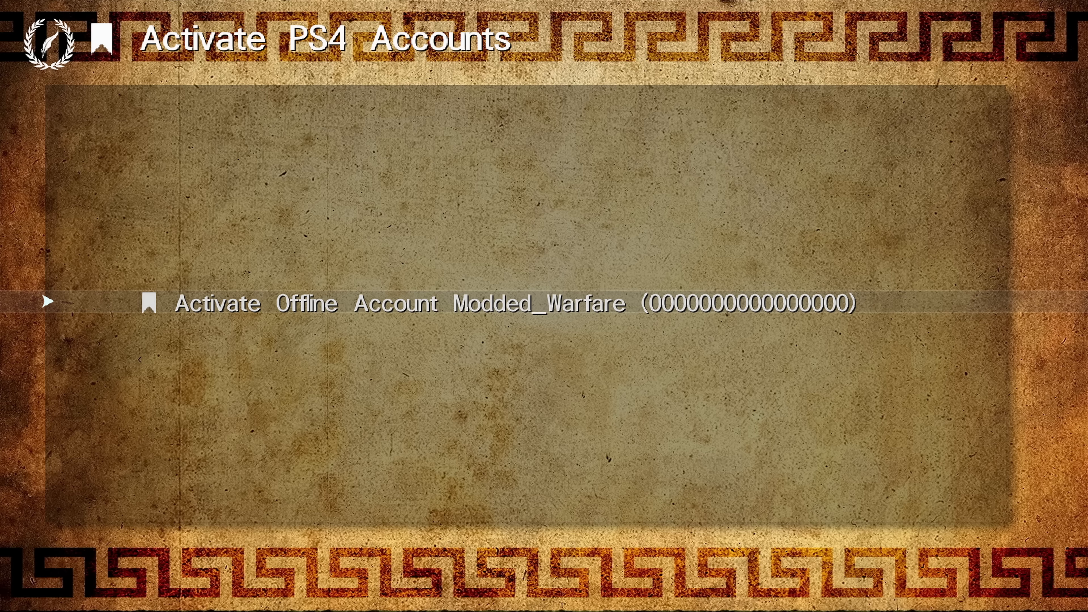
Open Activate Offline Account's Account ID keyboard and review the pre-filled ID.
key("Return")
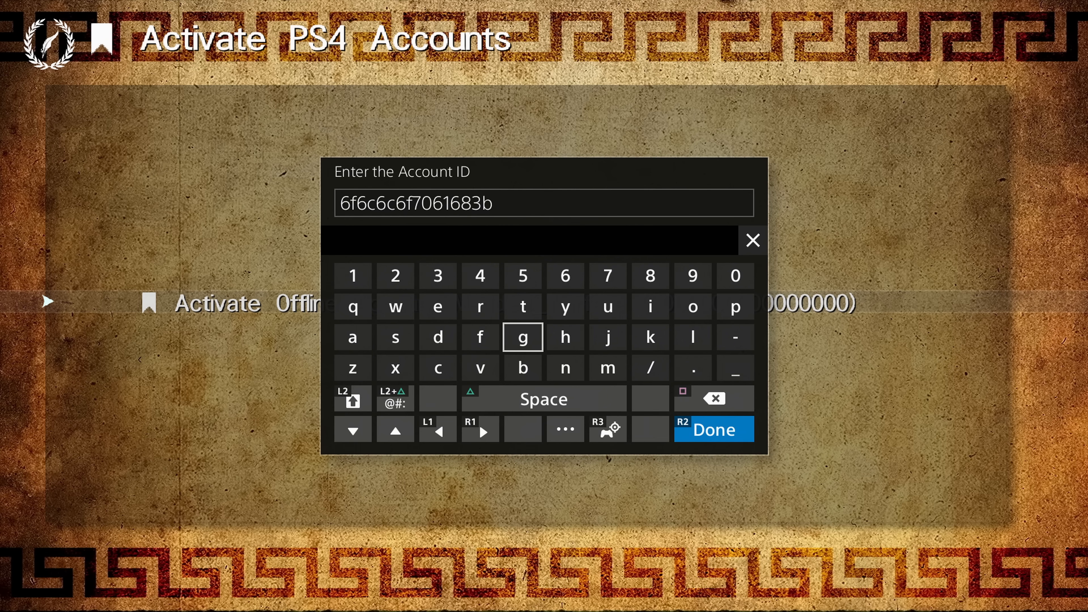
key("Left")
key("Left")
key("Left")
key("Left")
key("Left")
key("Left")
key("Left")
key("Left")
key("Left")
key("Left")
key("Left")
key("Left")
key("Left")
key("Left")
key("Left")
key("Right")
key("Right")
key("Right")
key("Right")
key("Right")
key("Right")
key("Right")
key("Right")
key("Right")
key("Right")
key("Right")
key("Right")
key("Right")
key("Right")
key("Right")
key("Right")
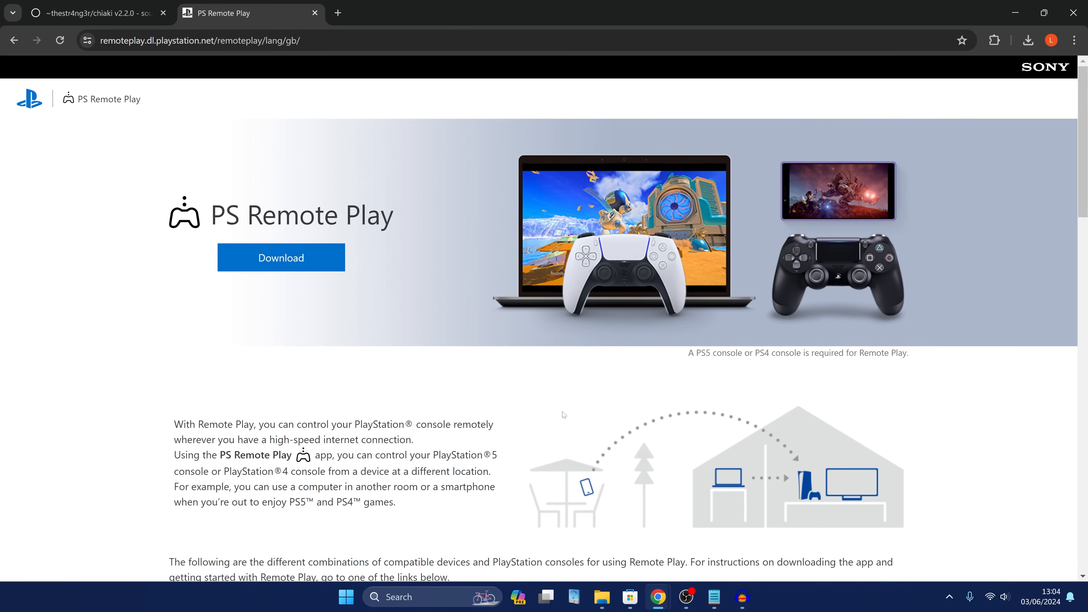
Go from the PS Remote Play page to the chiaki repository's refs and open release v2.2.0.
scroll(564, 414, "down", 7)
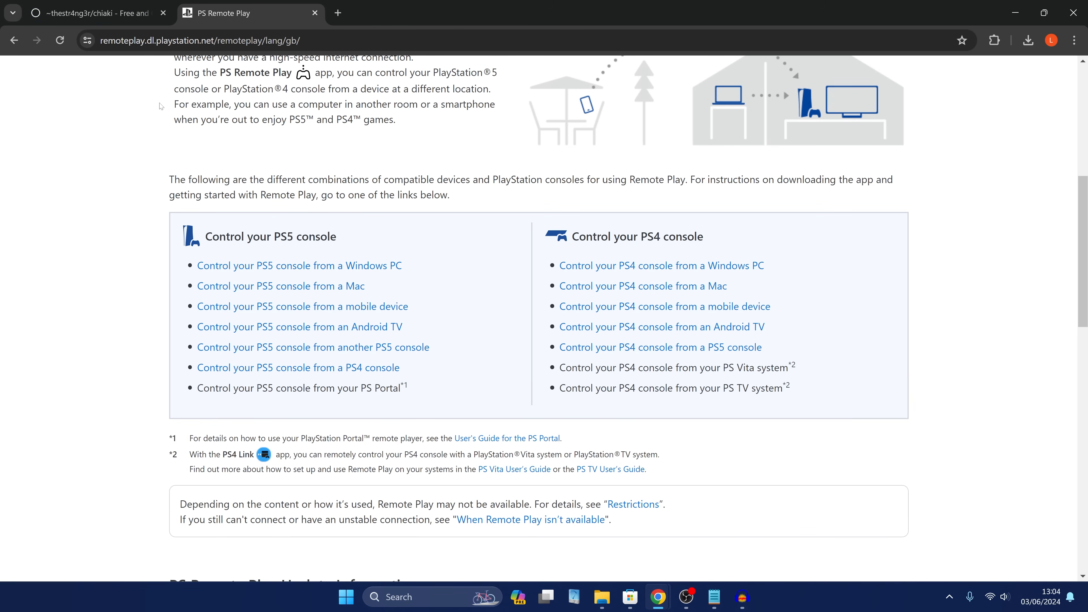
left_click(107, 14)
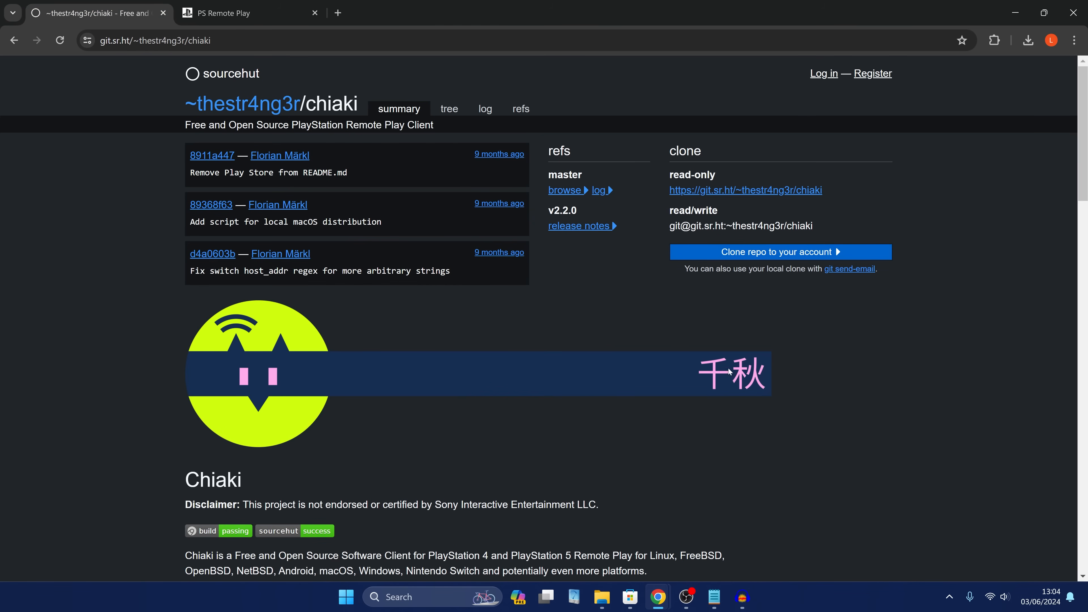
left_click(525, 114)
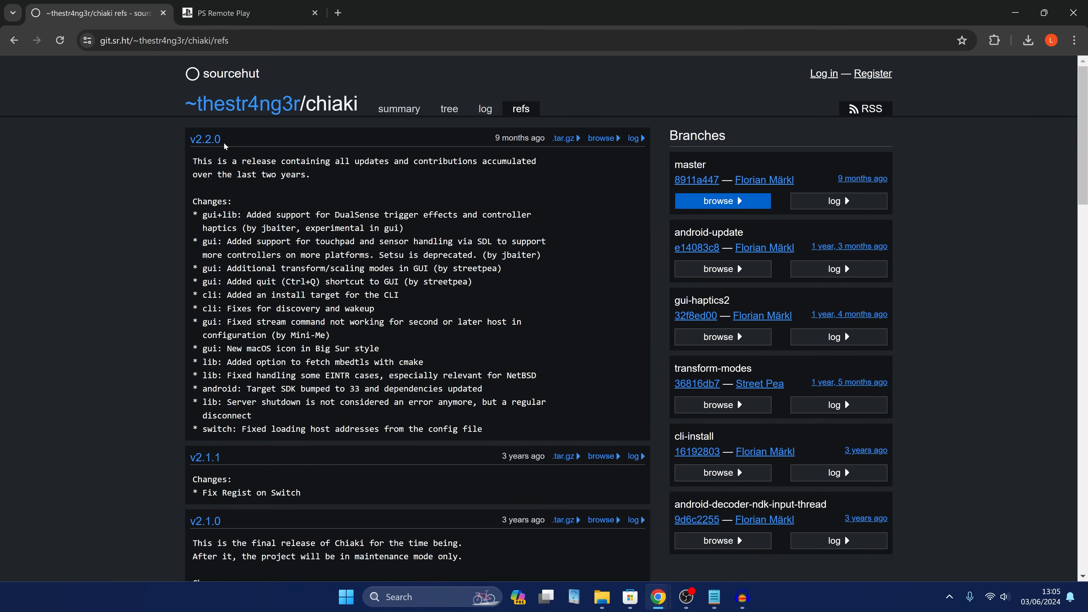
left_click(207, 141)
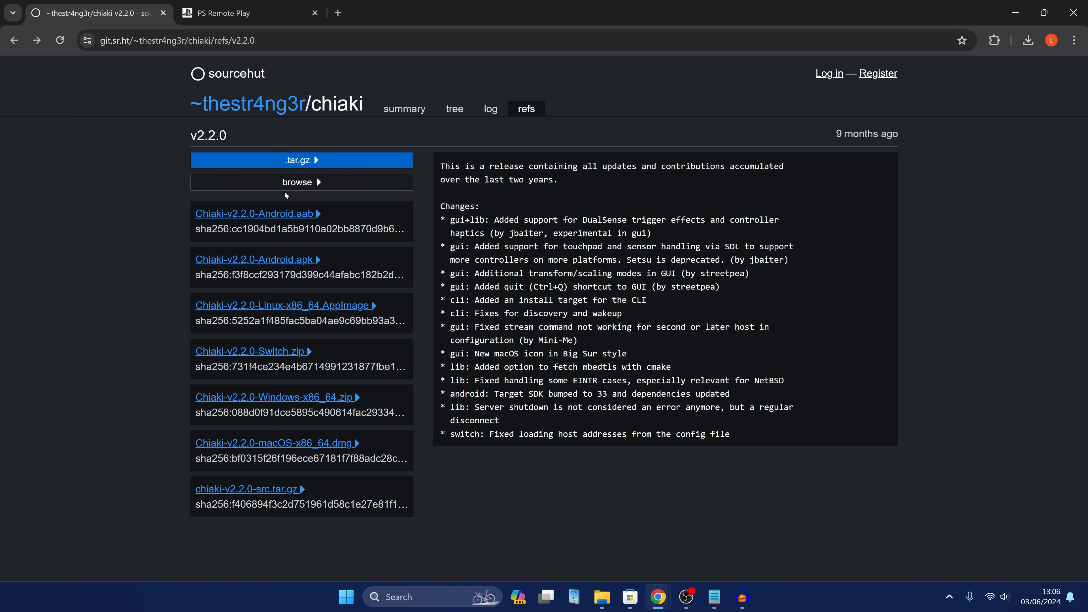
Open the raw view of scripts/psn-account-id.py in the v2.2.0 source tree.
left_click(319, 183)
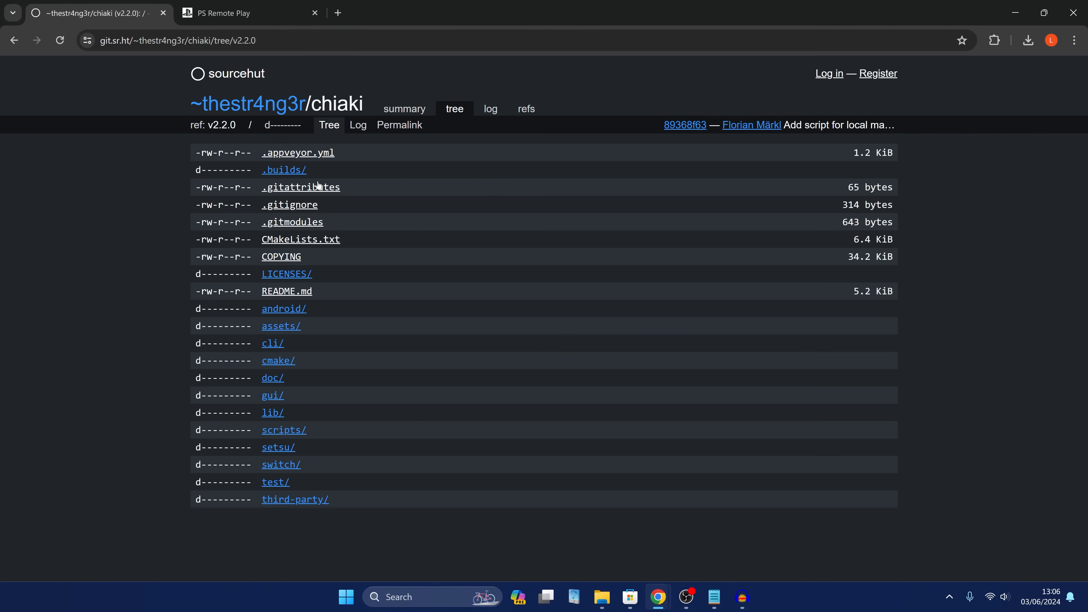
left_click(290, 431)
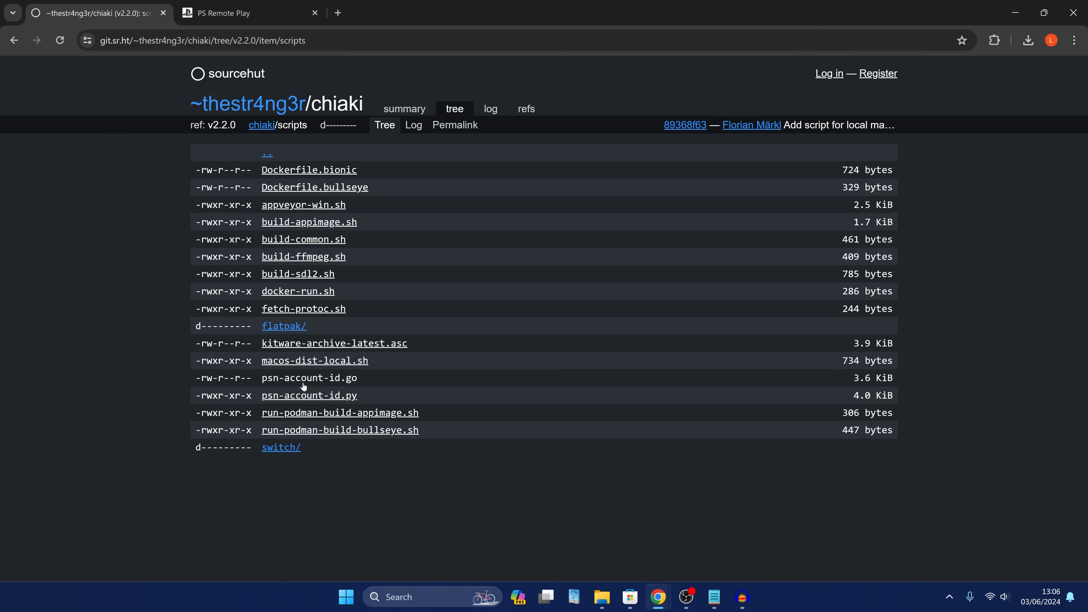
left_click_drag(372, 378, 261, 379)
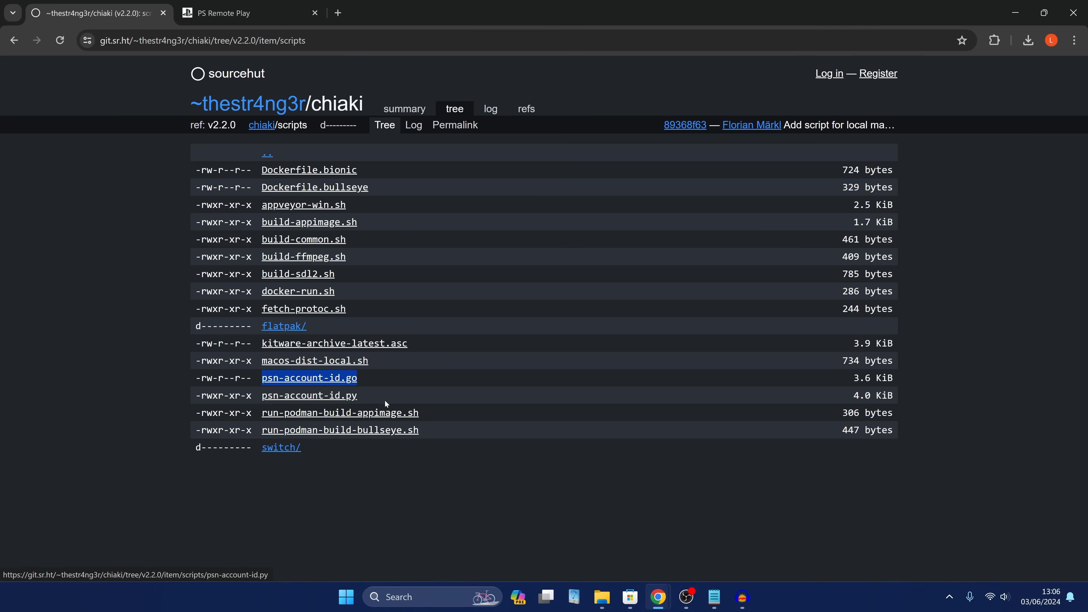
left_click_drag(386, 401, 254, 398)
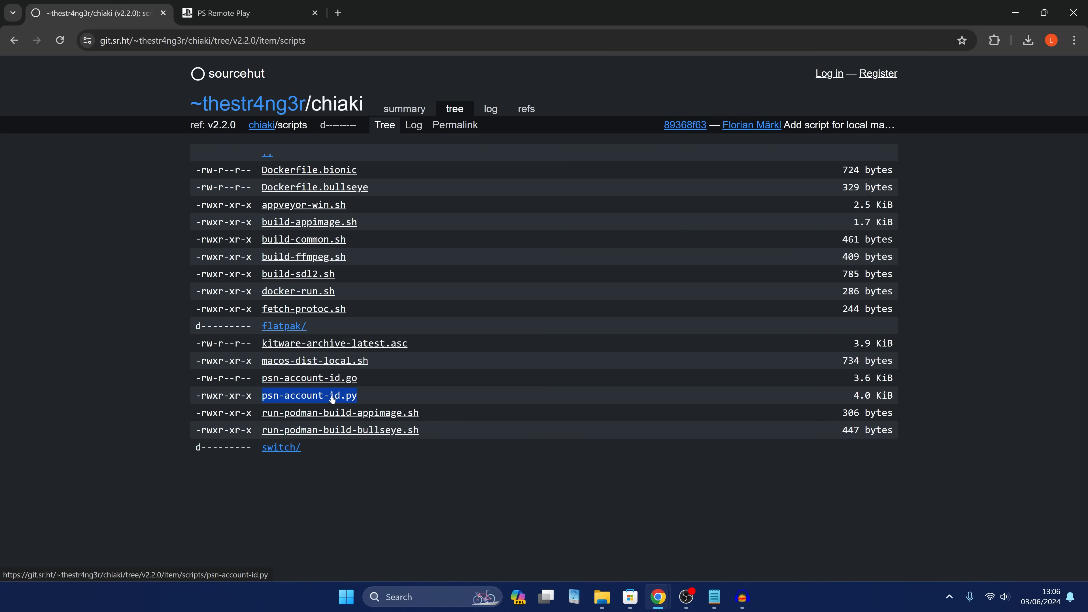
left_click(331, 398)
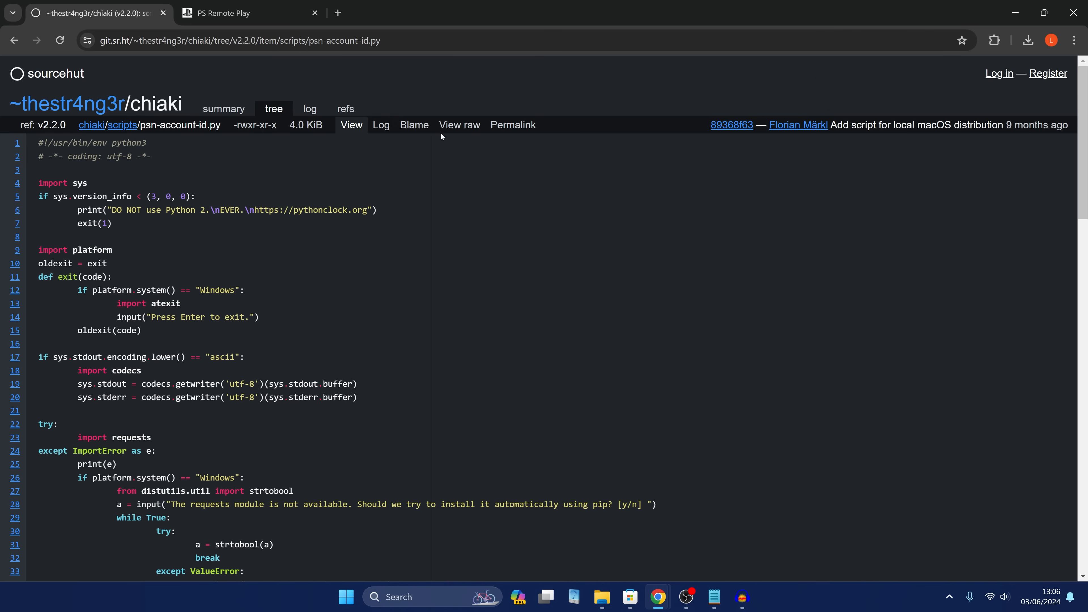
left_click(455, 129)
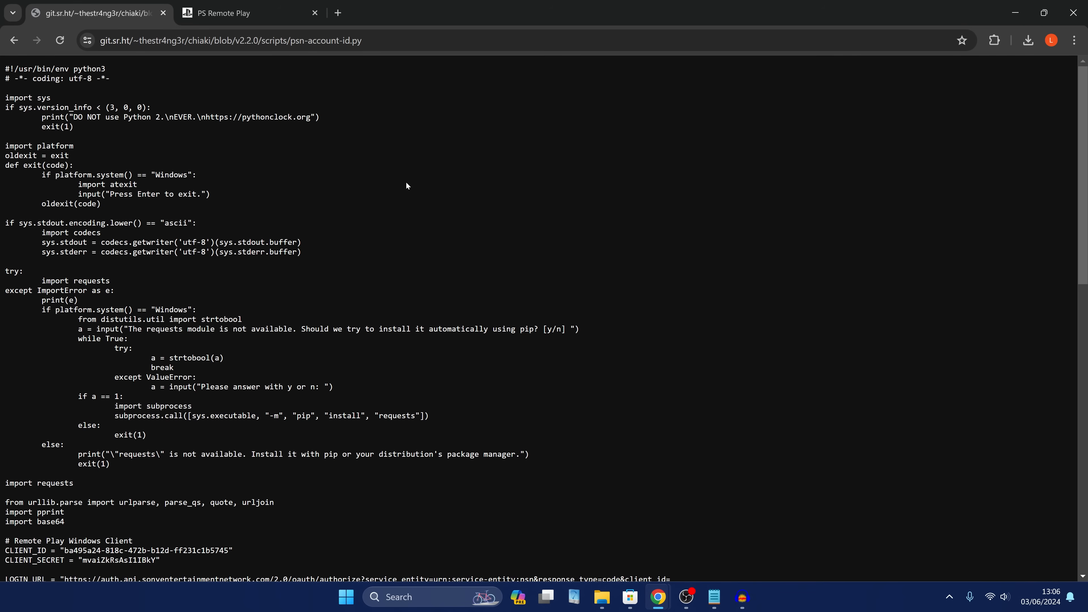
Save the raw psn-account-id.py script with file type All Files (*.*).
right_click(376, 189)
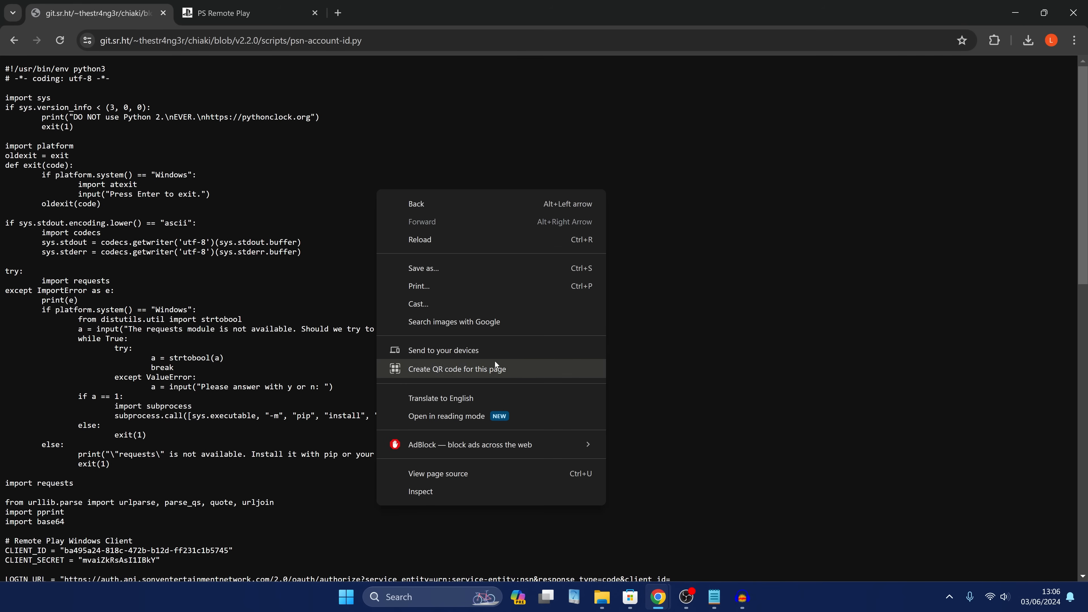
left_click(440, 271)
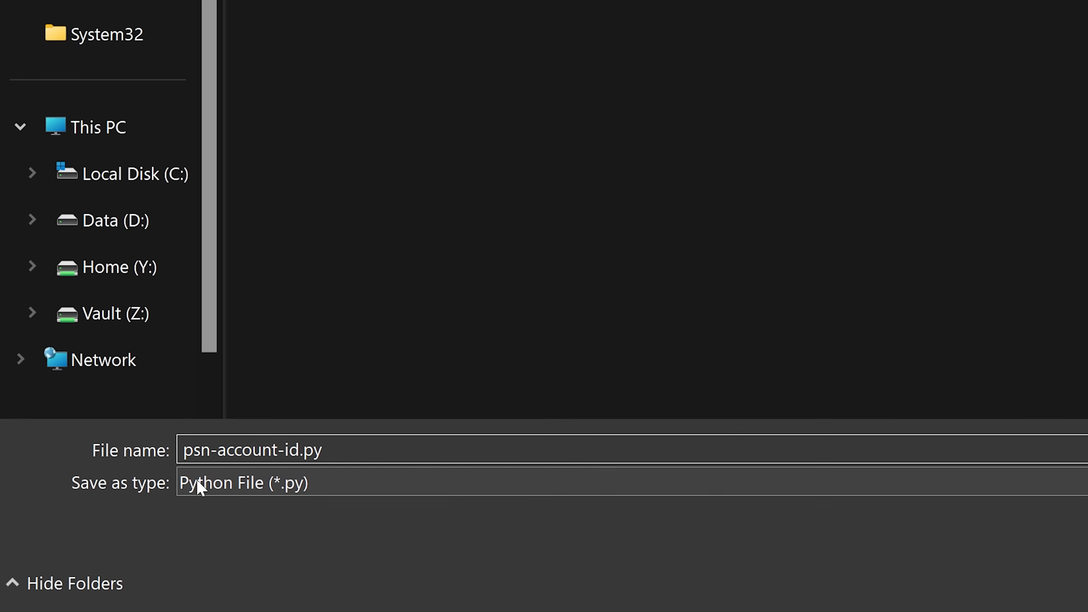
left_click(201, 487)
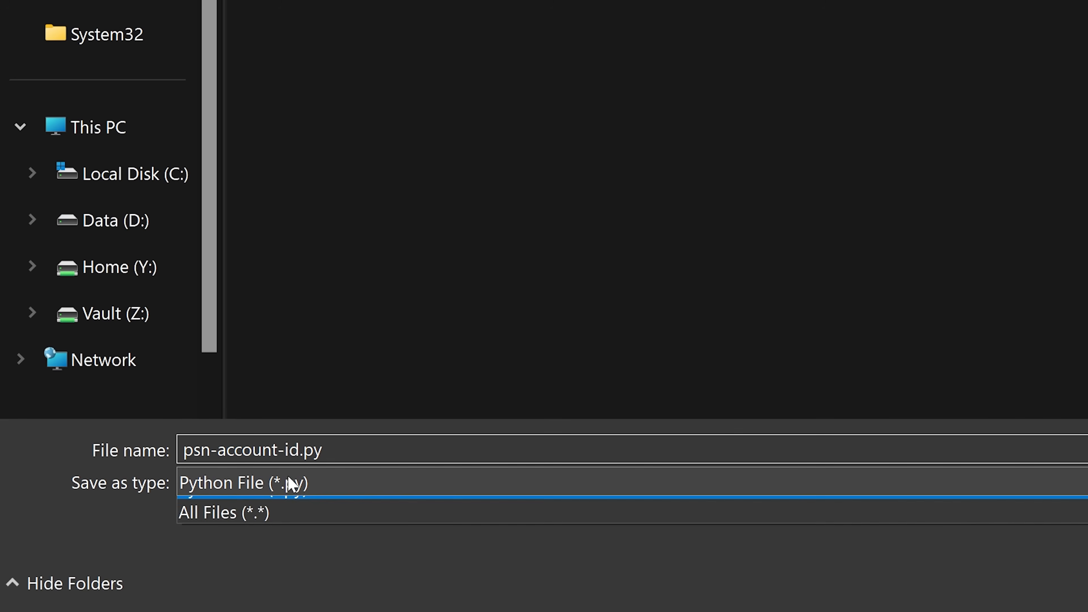
left_click(275, 532)
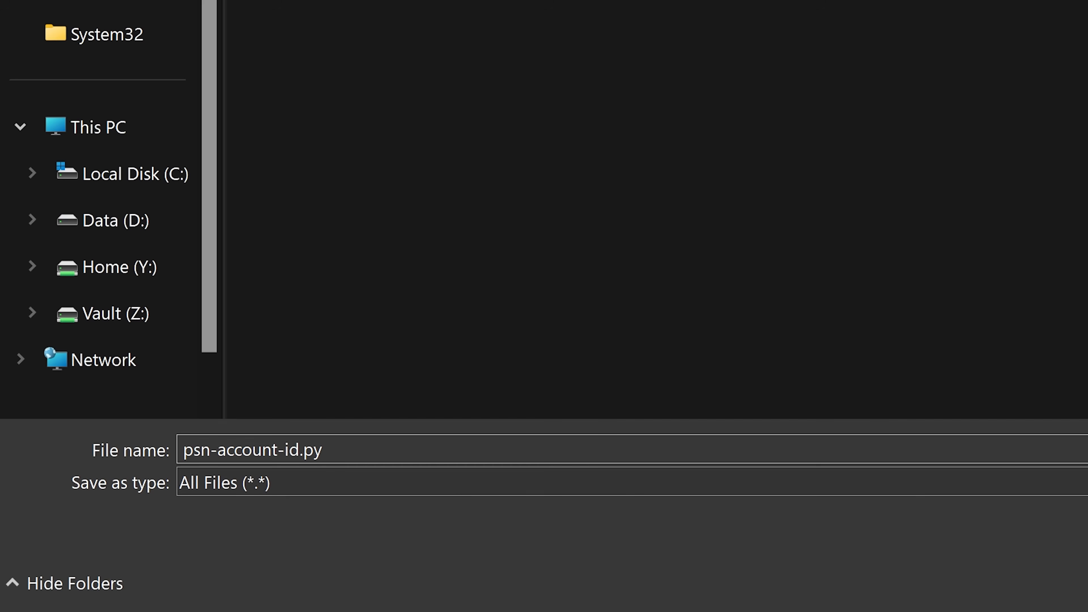
left_click(257, 450)
key("ctrl+c")
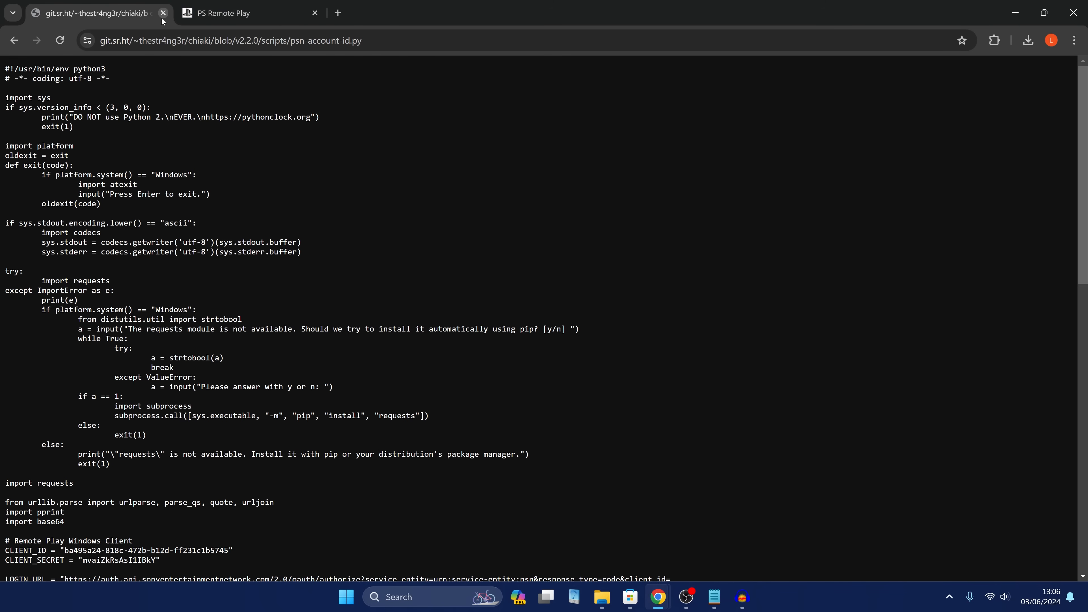
Minimise Chrome and select the saved psn-account-id.py on the desktop.
left_click(1018, 8)
left_click_drag(340, 236, 639, 80)
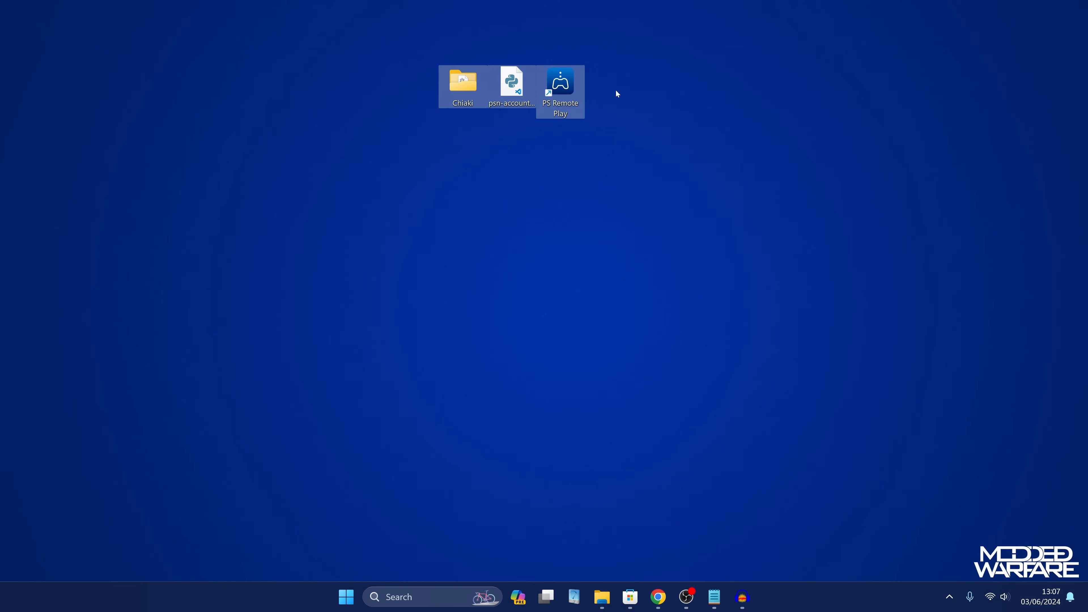
left_click(388, 375)
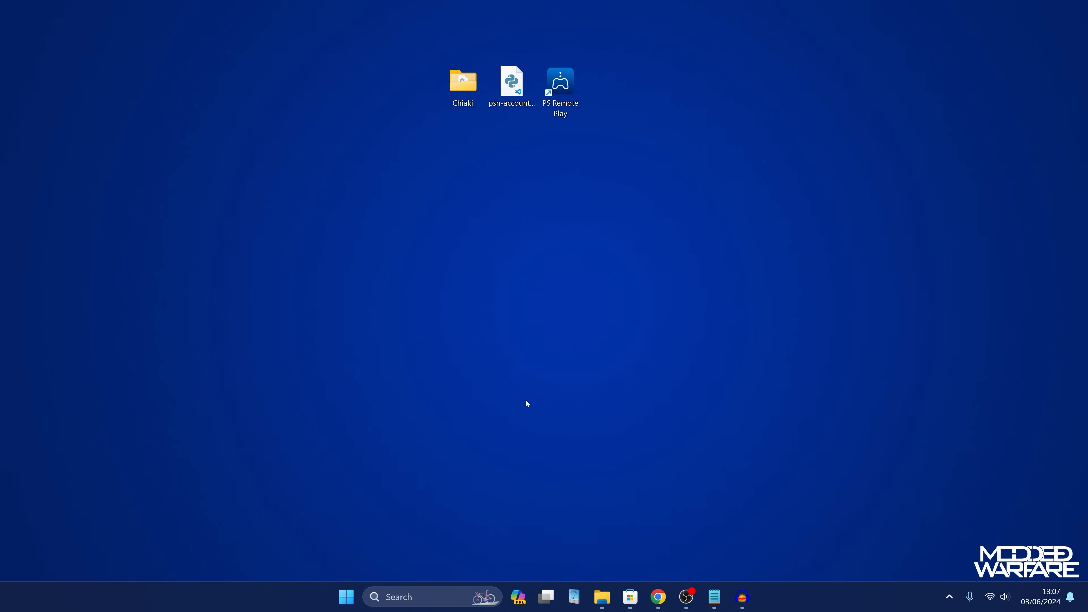
left_click(517, 85)
Check the Python 3.11 version on the Microsoft Store page, then close the Store.
left_click(639, 594)
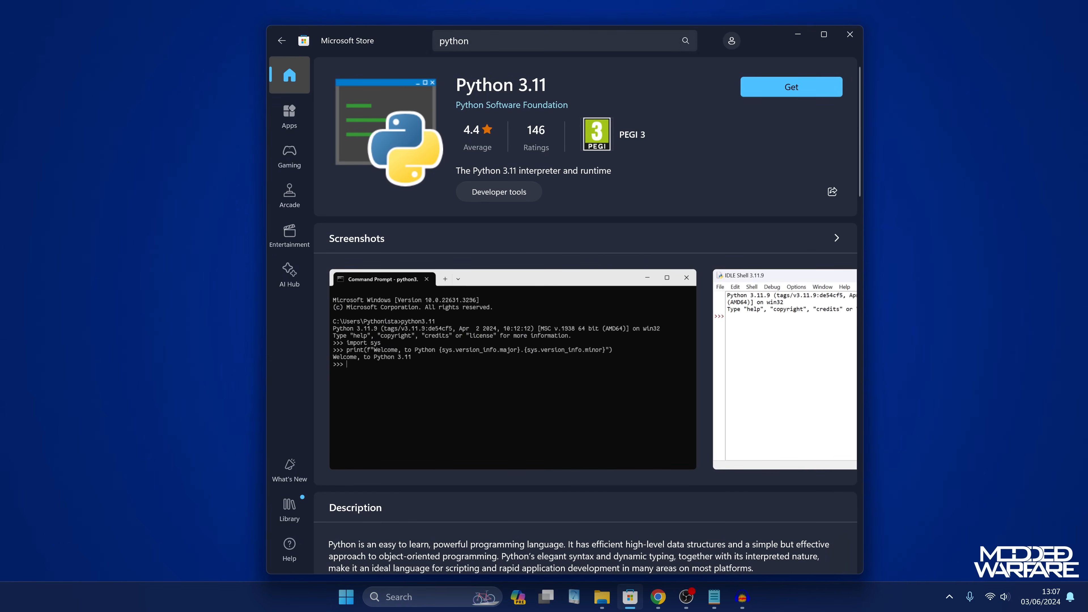
left_click_drag(528, 86, 557, 83)
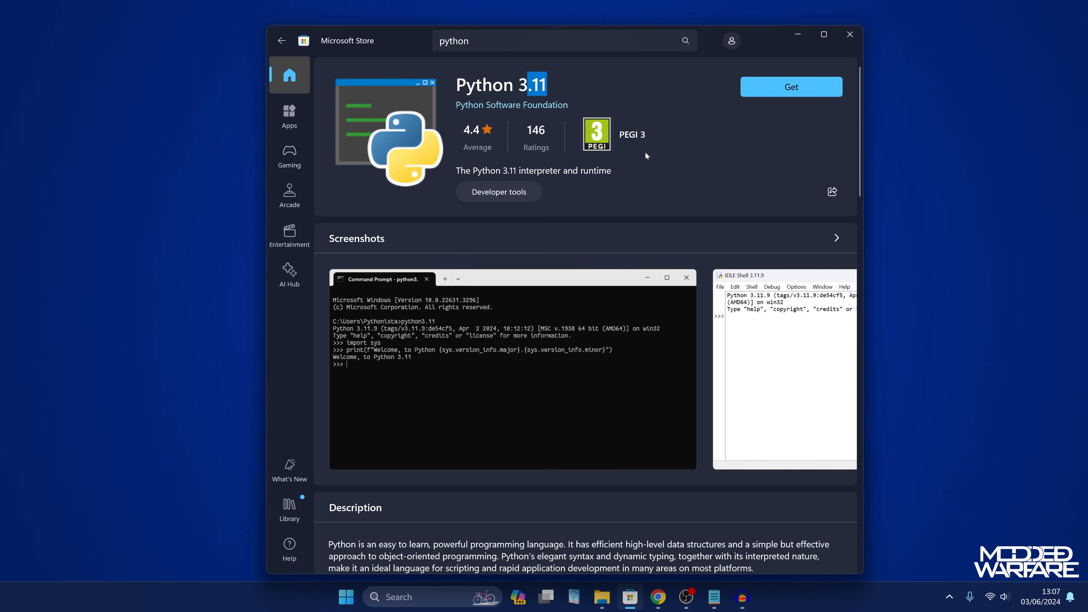
left_click(856, 35)
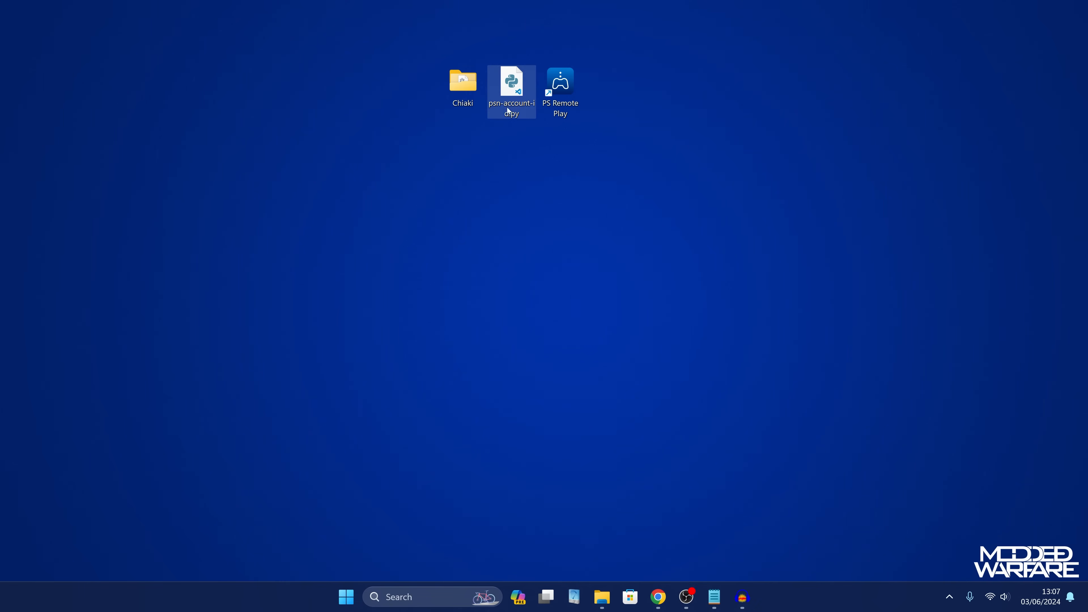
right_click(371, 171)
Open a terminal in the Desktop folder and run python psn-account-id.py.
left_click(460, 256)
left_click_drag(534, 102, 540, 120)
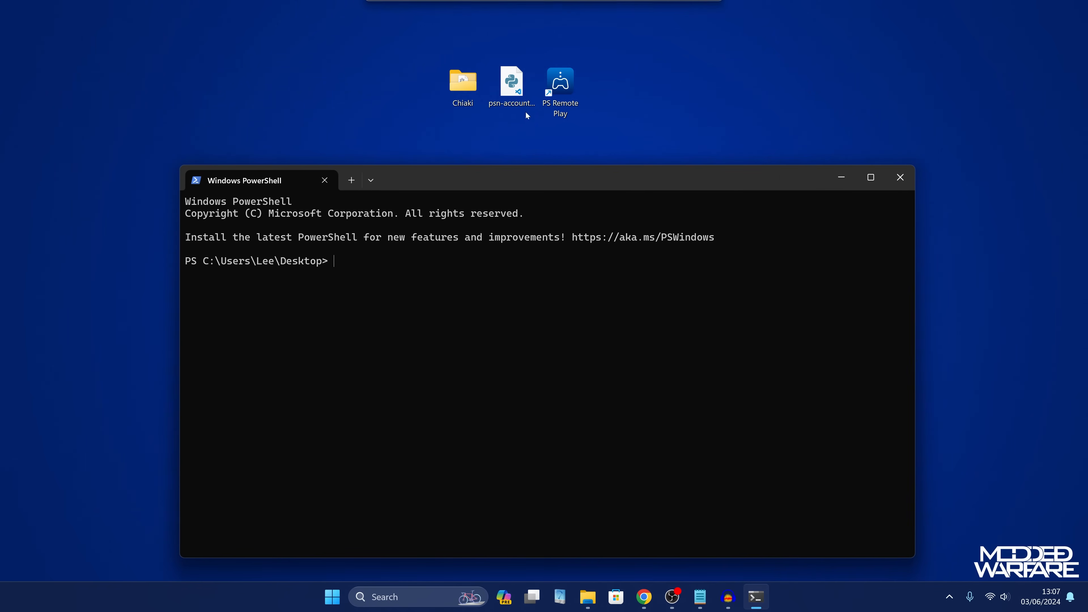
type("python")
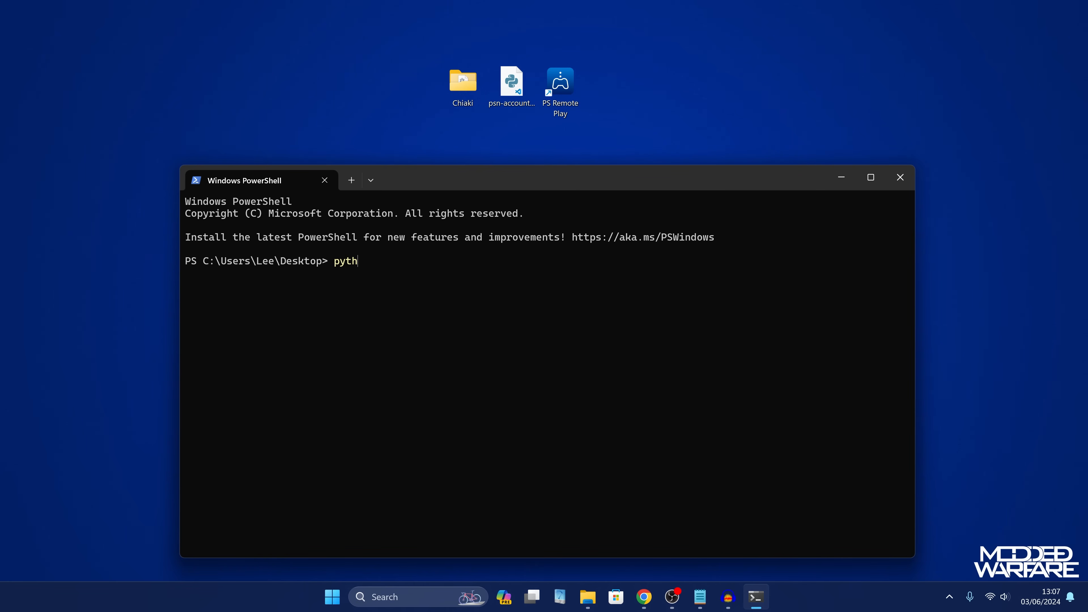
right_click(510, 91)
left_click(545, 363)
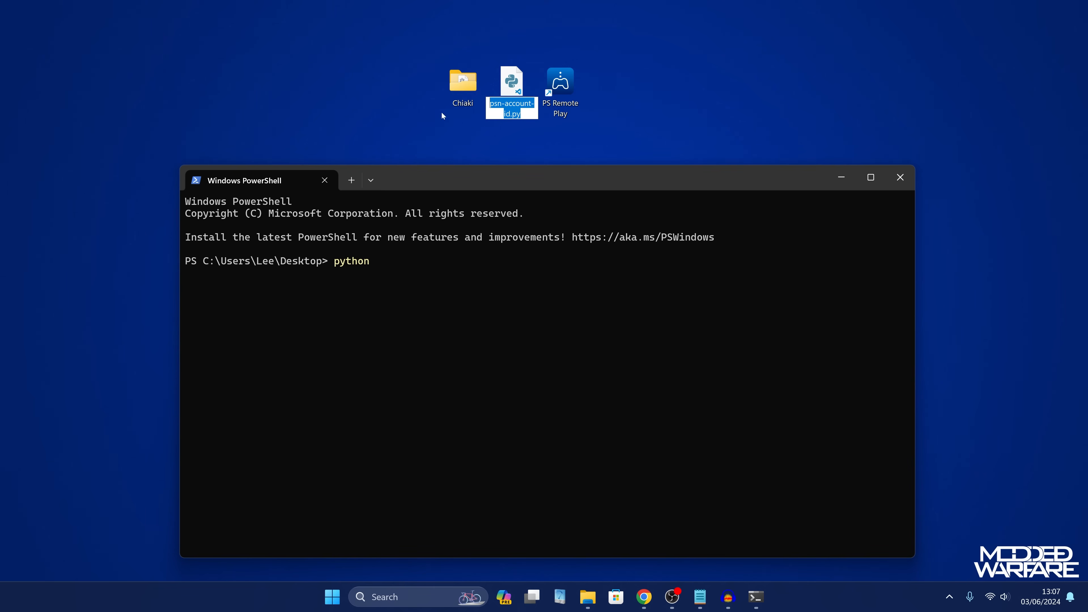
left_click(449, 140)
left_click(370, 358)
key("ctrl+v")
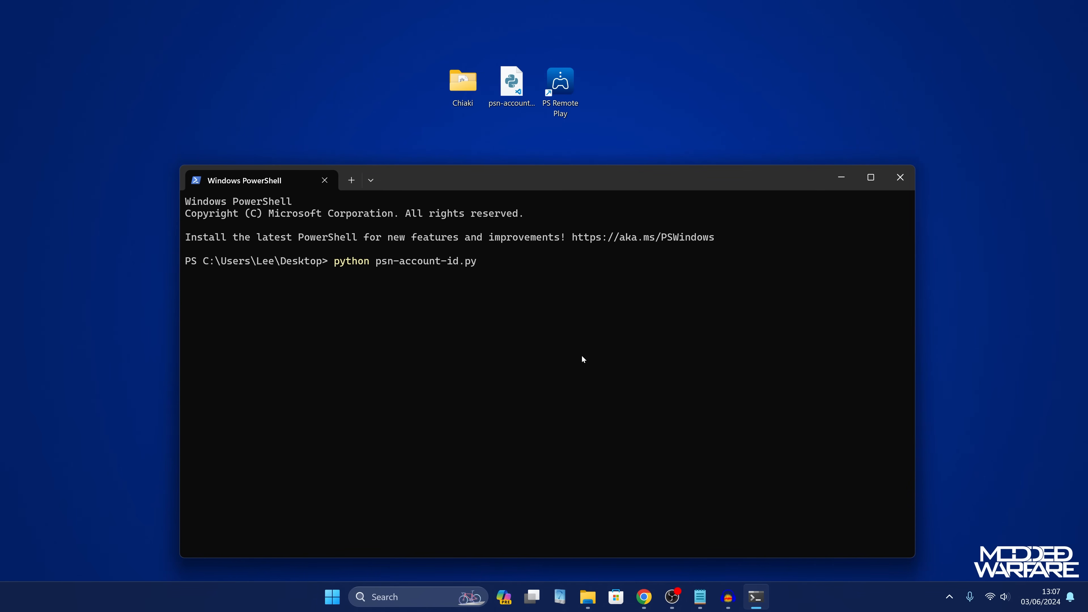
key("Return")
Answer y to let the script install the requests module.
left_click_drag(562, 190, 557, 74)
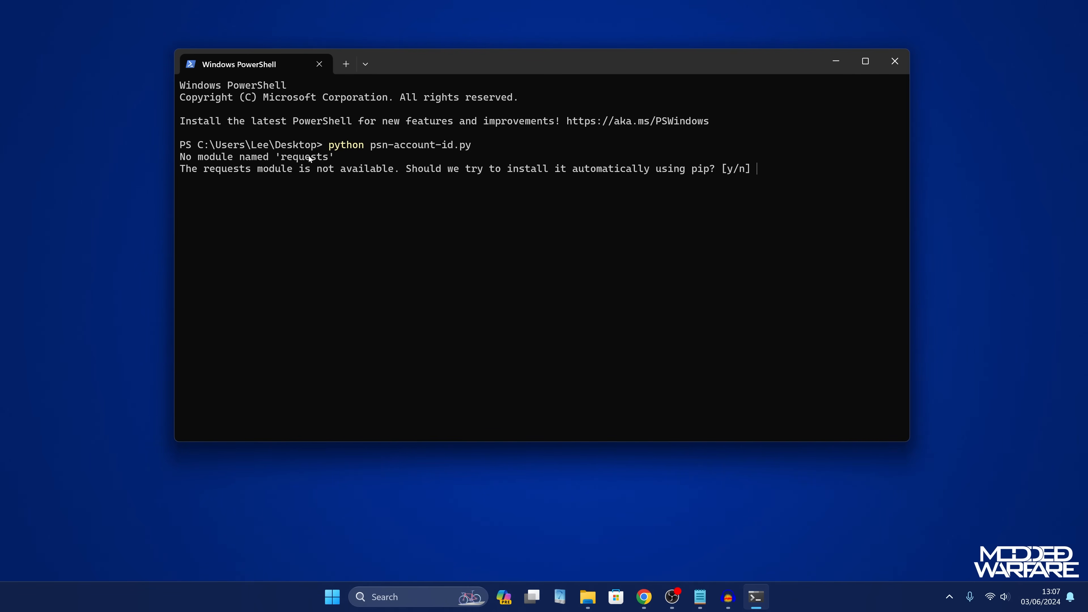
type("y")
key("Return")
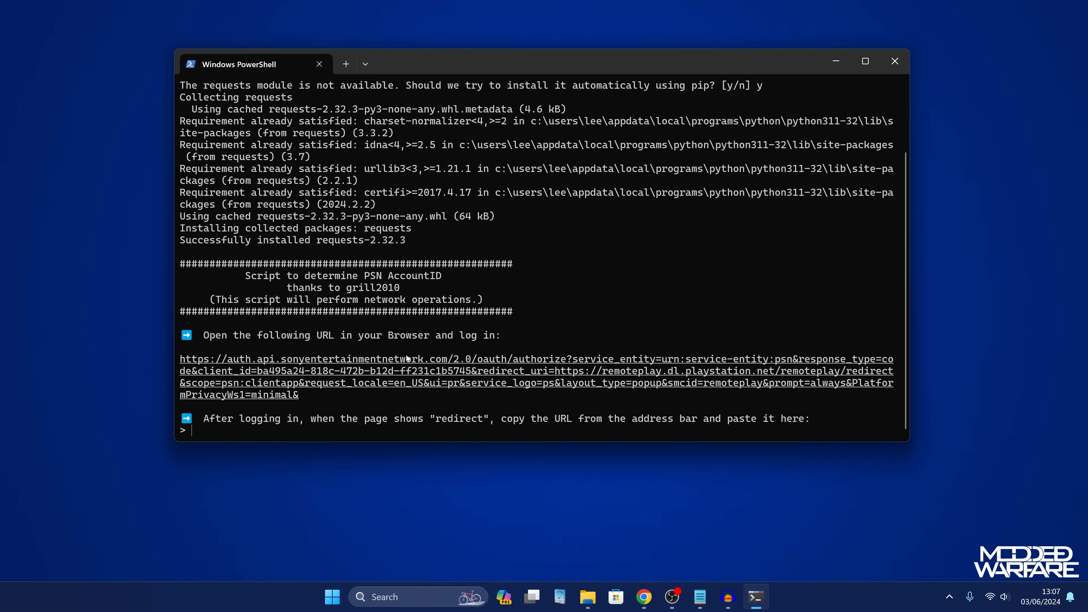
Sign in via the PlayStation link and copy the remoteplay.dl.playstation.net redirect address.
left_click(397, 371, "ctrl")
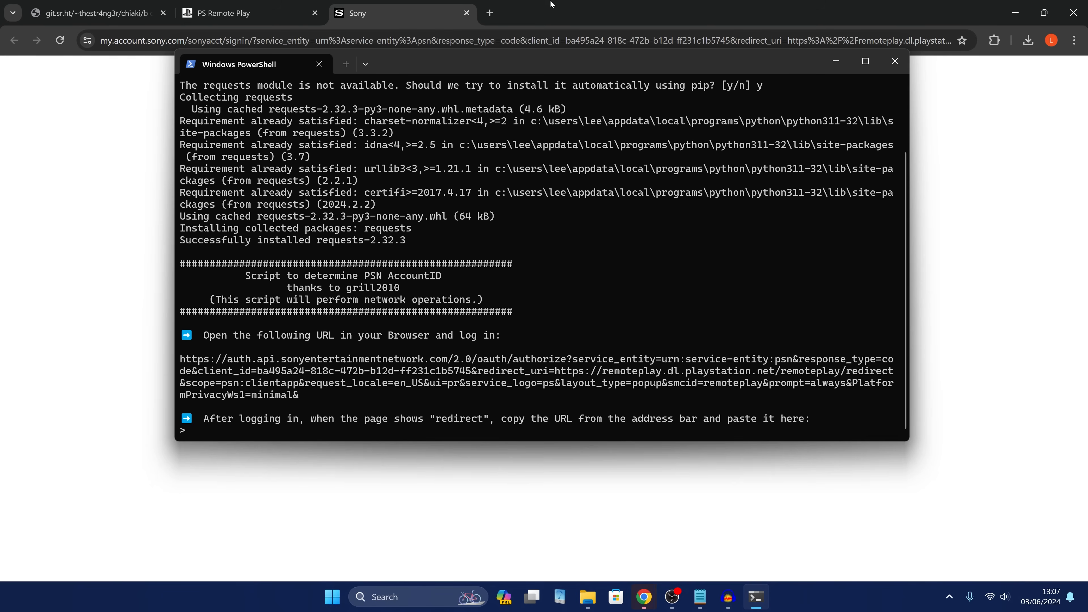
left_click(552, 4)
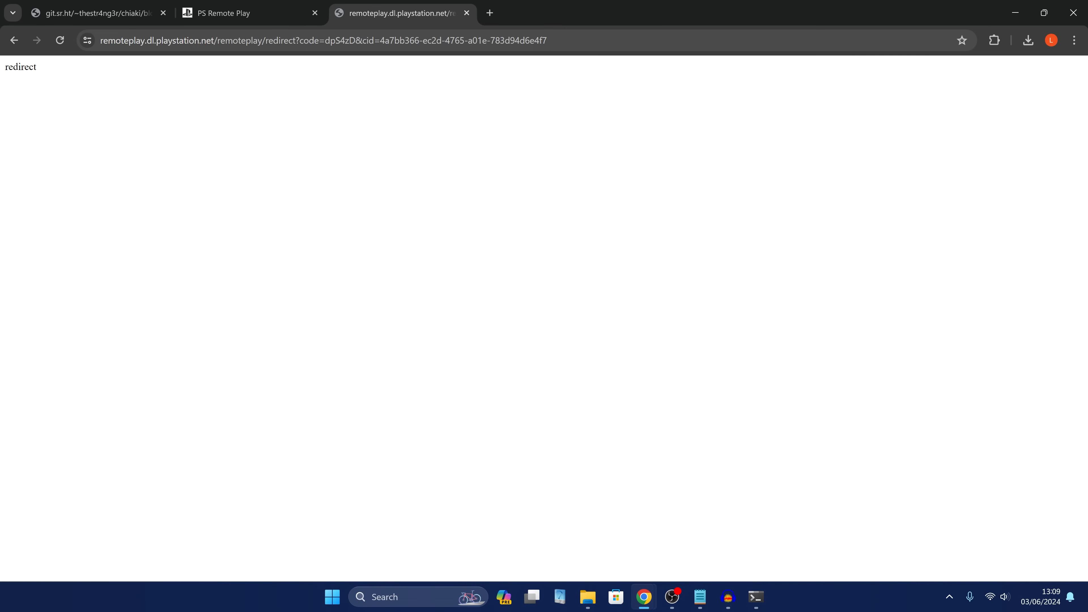
left_click_drag(156, 41, 548, 40)
key("ctrl+a")
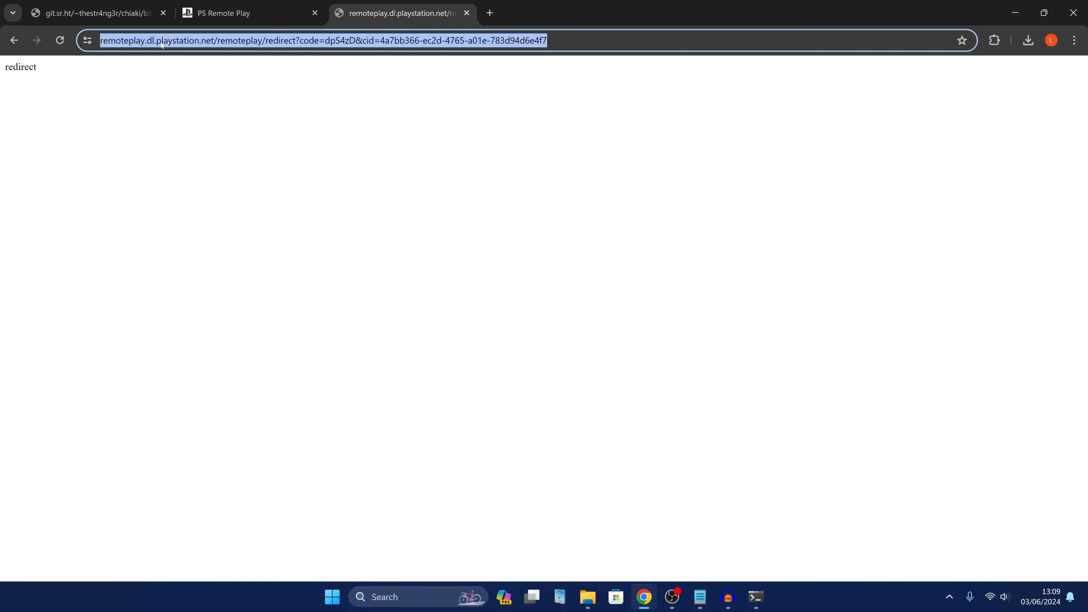
right_click(160, 41)
left_click(188, 158)
left_click(1015, 13)
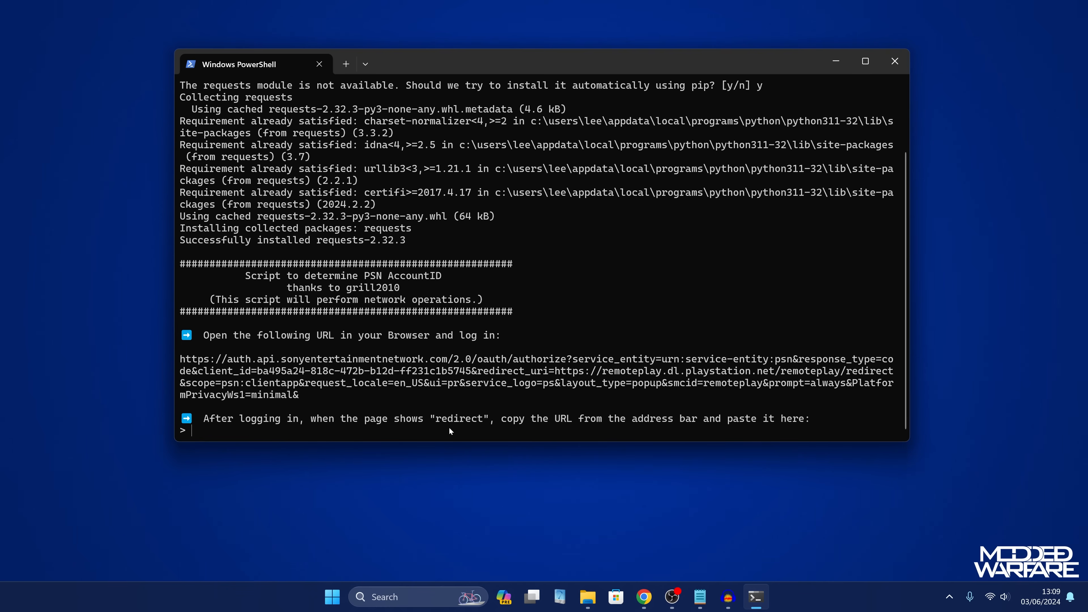
Paste the redirect URL at the script prompt and submit it.
key("ctrl+v")
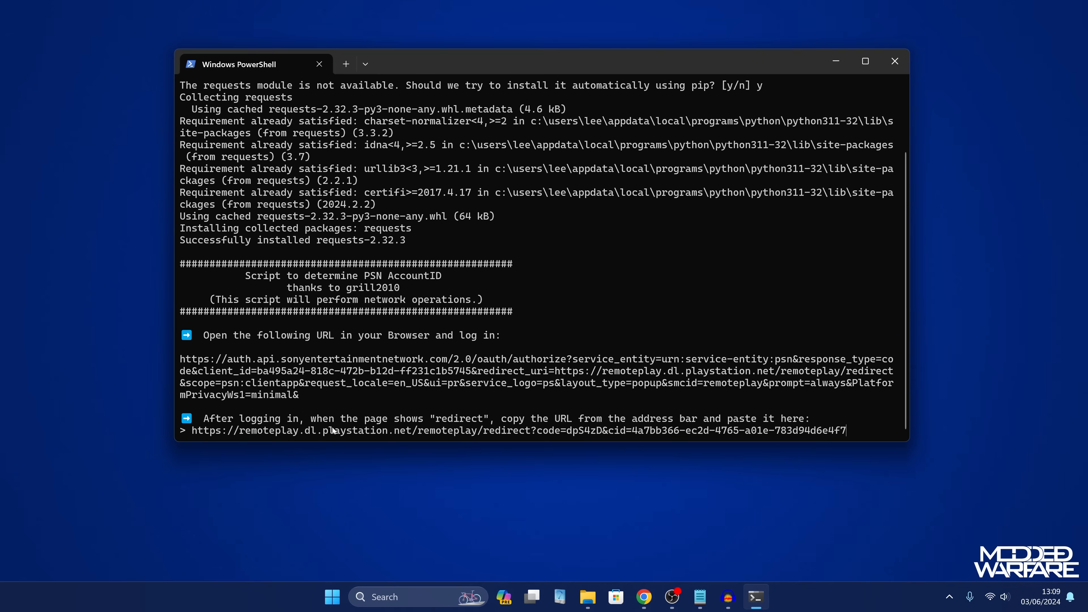
key("Return")
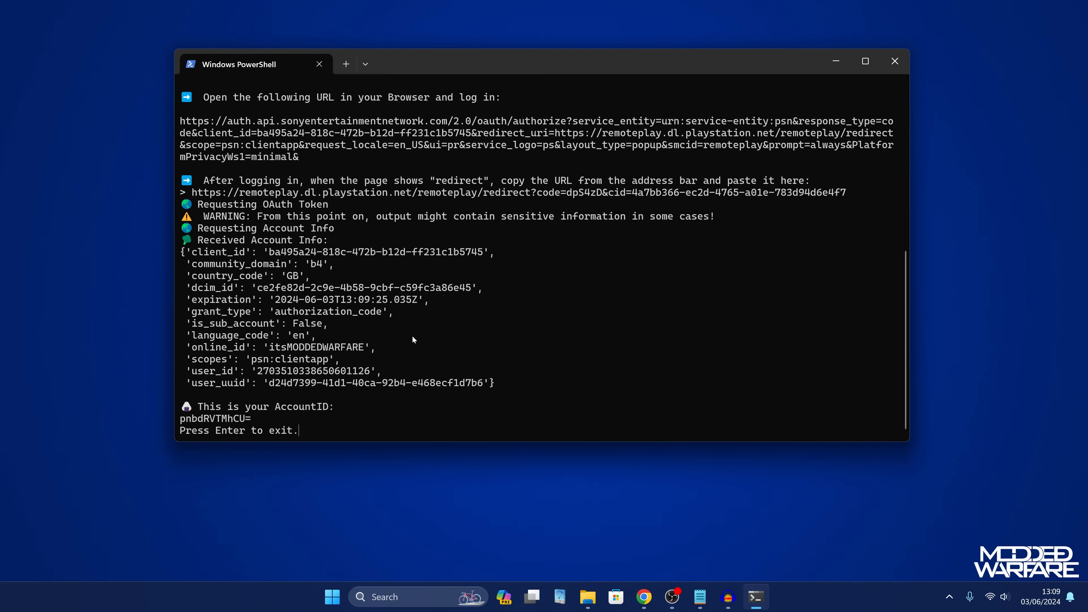
left_click_drag(597, 60, 603, 60)
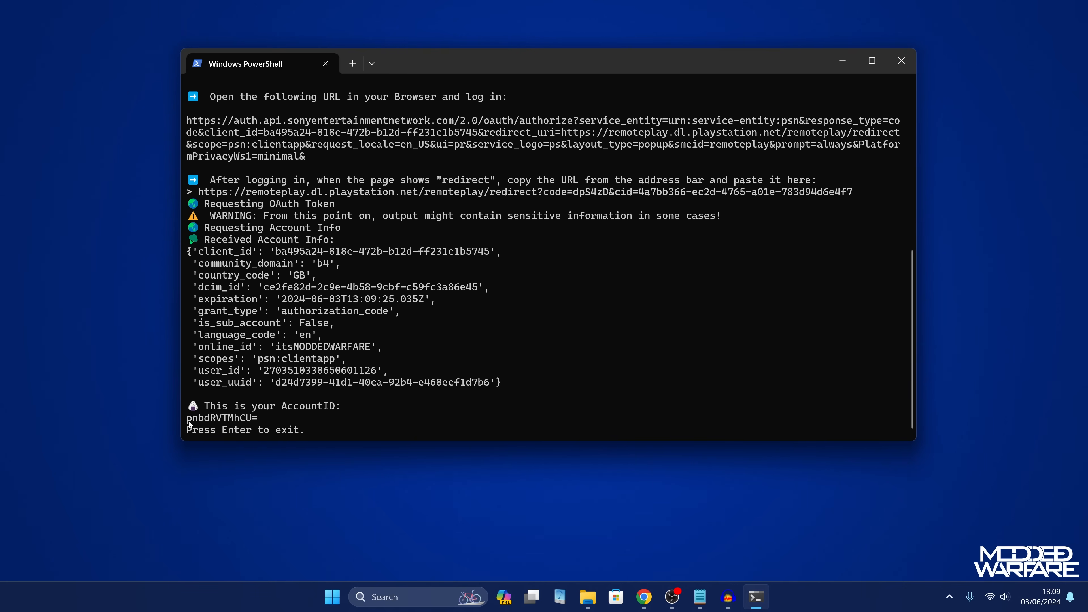
Copy the printed user_id number and bring up the RapidTables converter in Chrome.
left_click_drag(189, 420, 251, 422)
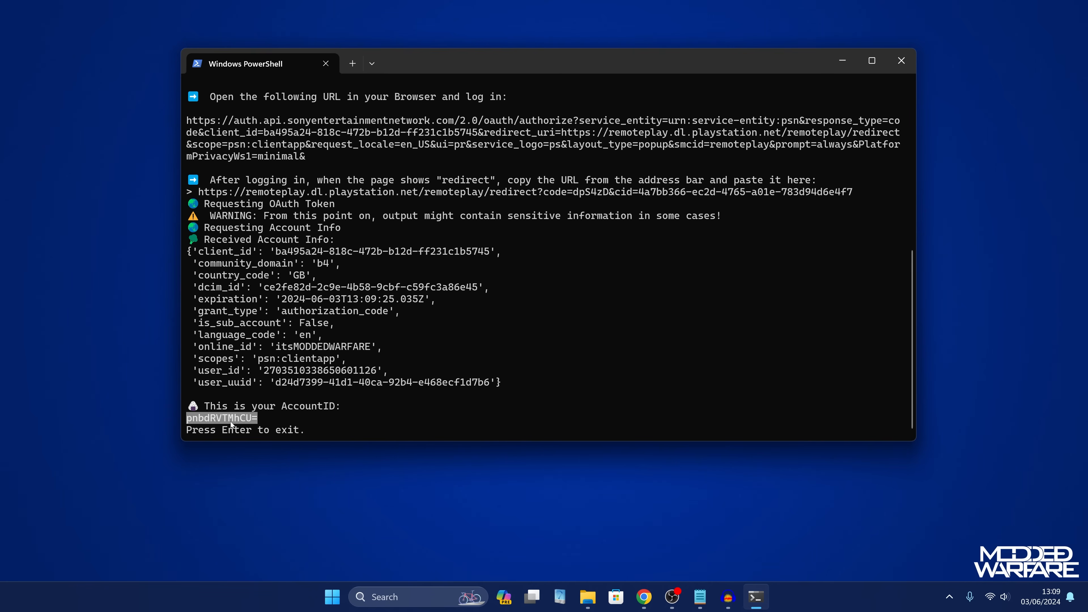
left_click_drag(205, 371, 378, 376)
left_click(276, 375)
right_click(364, 376)
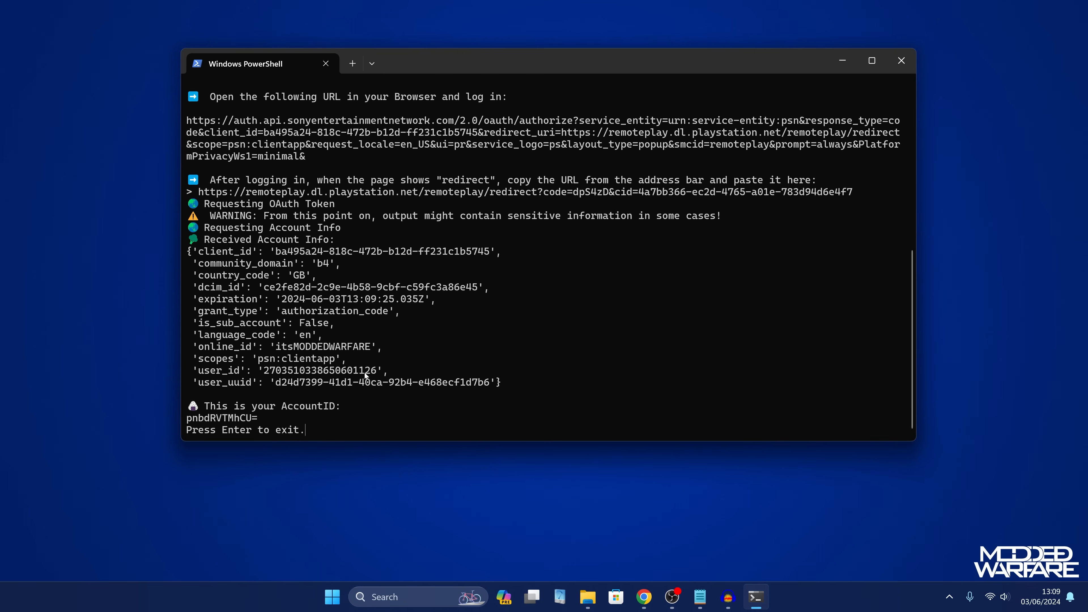
left_click(644, 597)
left_click_drag(575, 227, 701, 22)
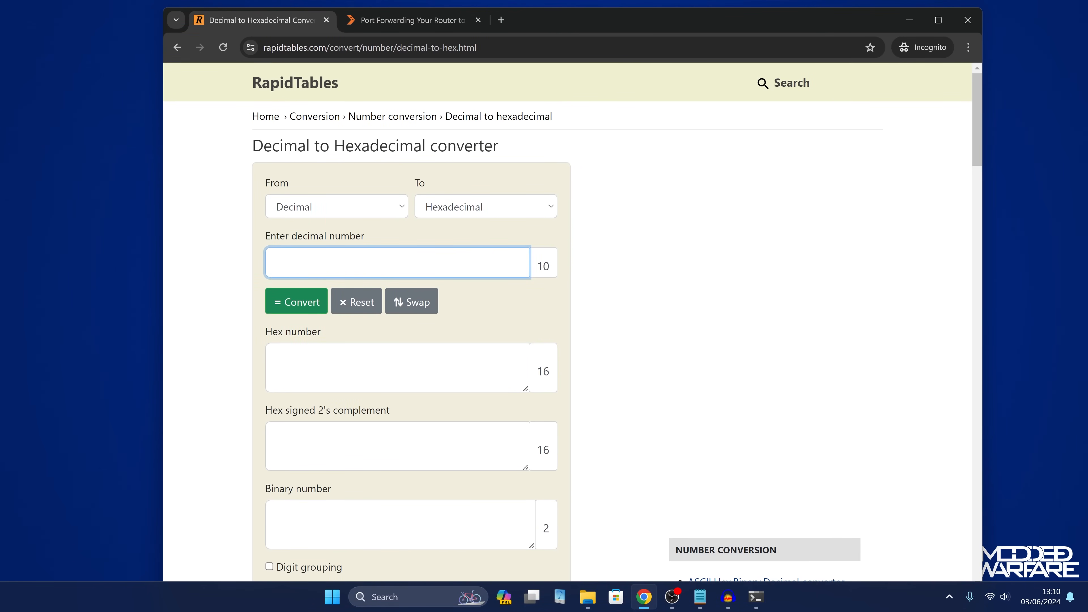
Convert the pasted user_id to hexadecimal and select the 16-digit hex signed 2's complement result.
key("ctrl+v")
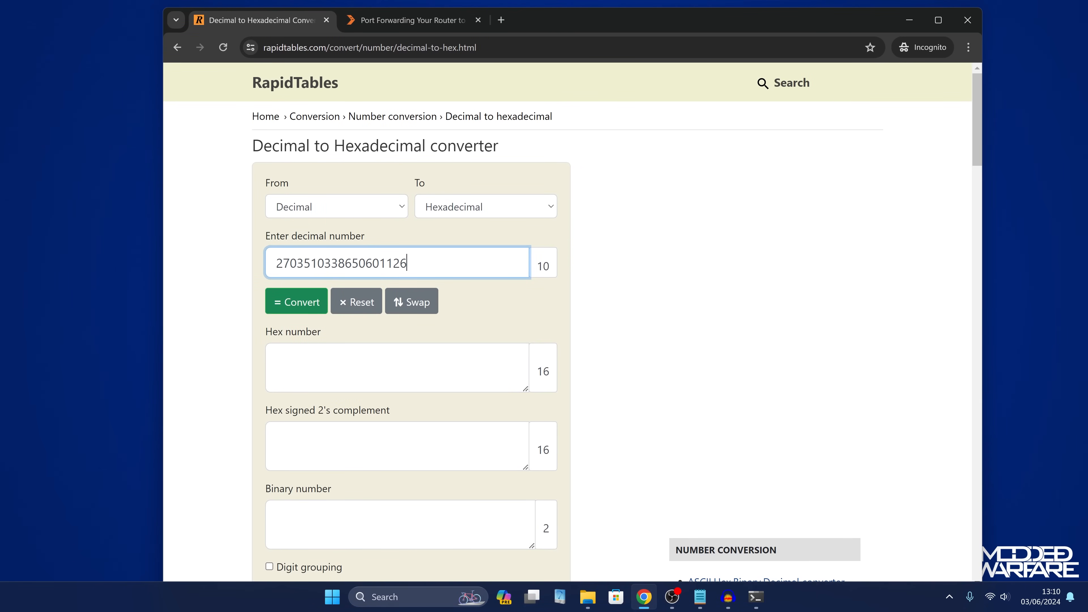
key("ctrl+a")
left_click(296, 301)
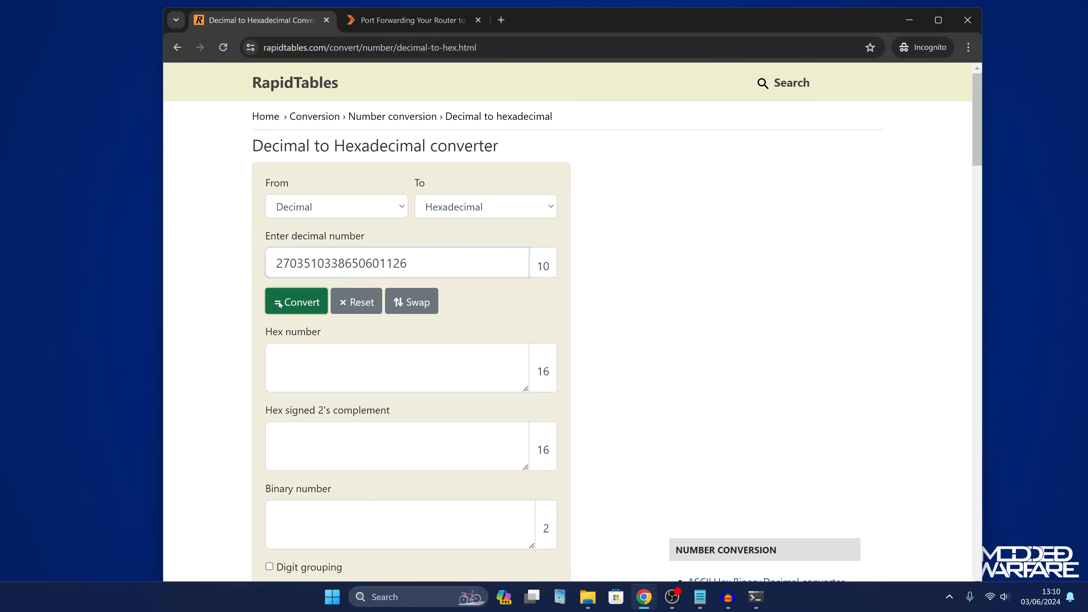
scroll(295, 301, "down", 1)
scroll(573, 321, "down", 1)
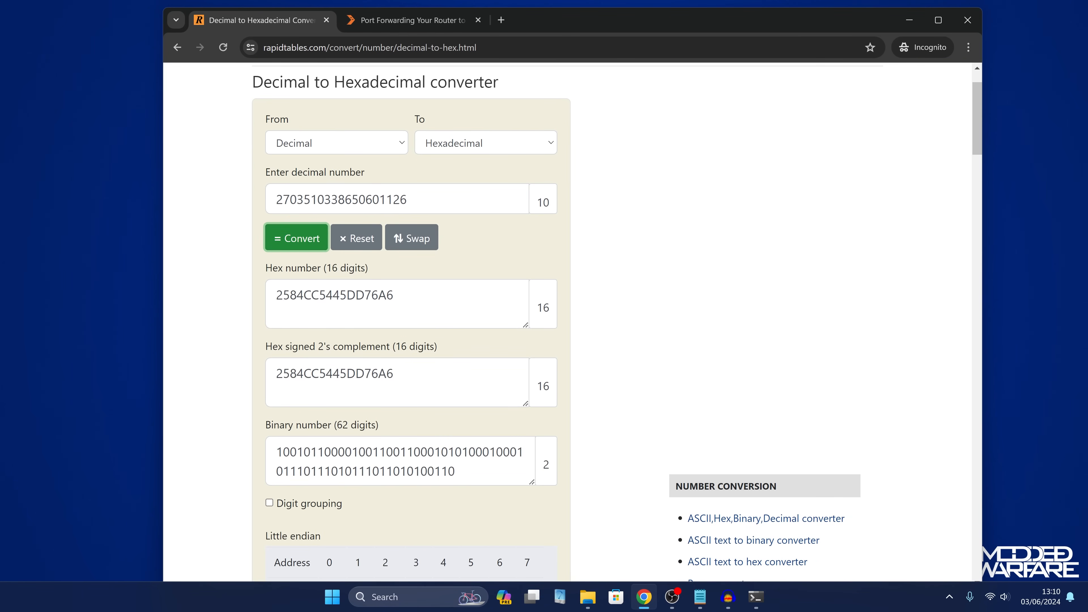
double_click(334, 374)
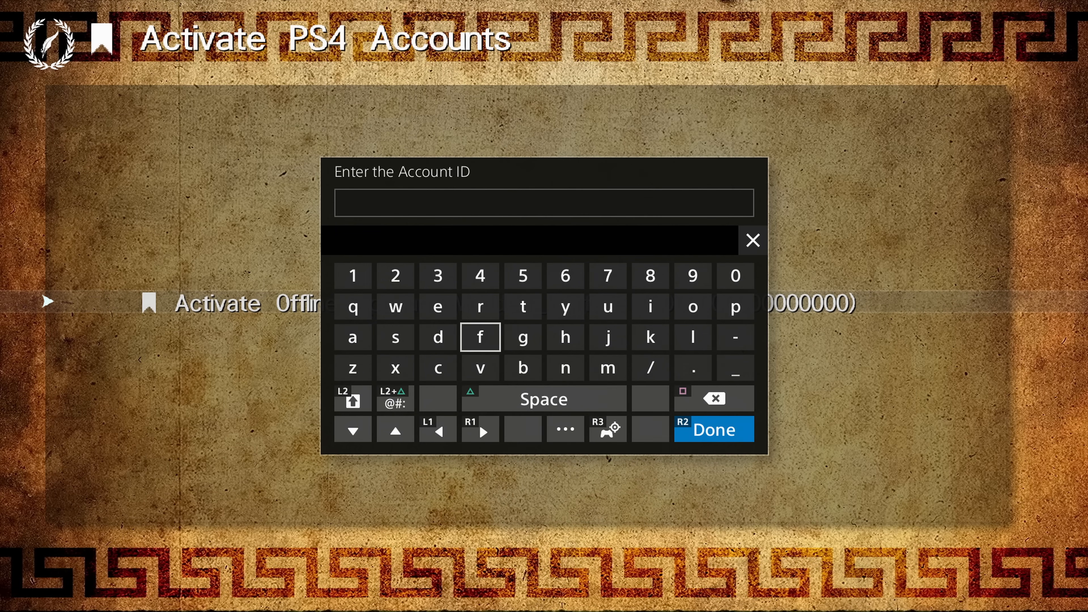
Enter the converted hex Account ID using the keyboard's suggested value.
key("Left")
key("Up")
key("Up")
key("Left")
key("Return")
key("Right")
key("Right")
key("Right")
key("Left")
key("Left")
key("Up")
key("Return")
key("Right")
key("Right")
key("Right")
key("Right")
key("Right")
key("Right")
key("Right")
Confirm the ID to activate the offline account, then return to the PS4 home screen.
key("Down")
key("Down")
key("Up")
key("Down")
key("Down")
key("Down")
key("Down")
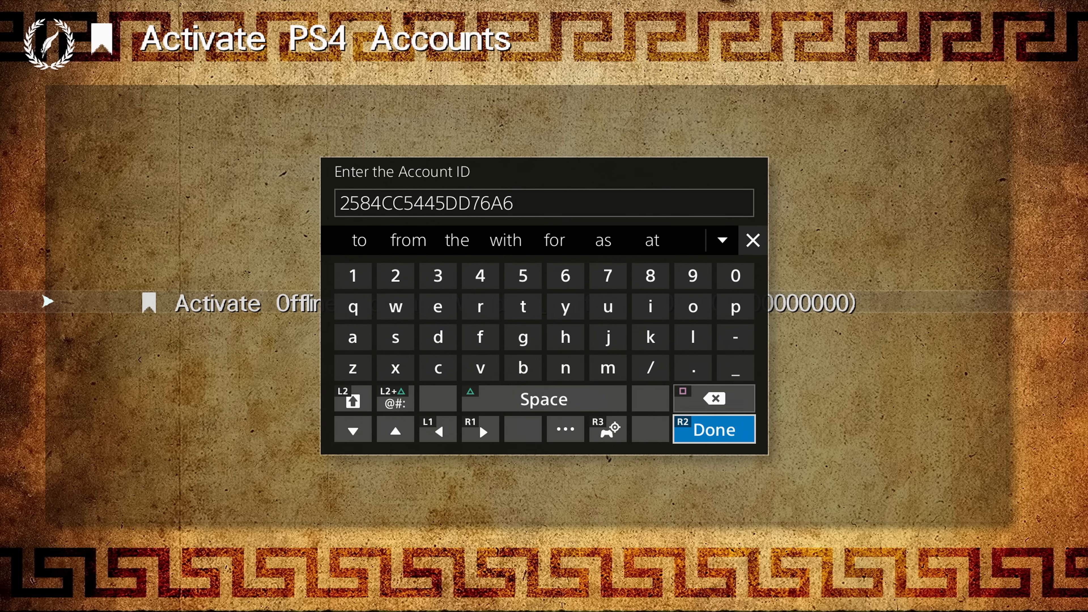
key("Return")
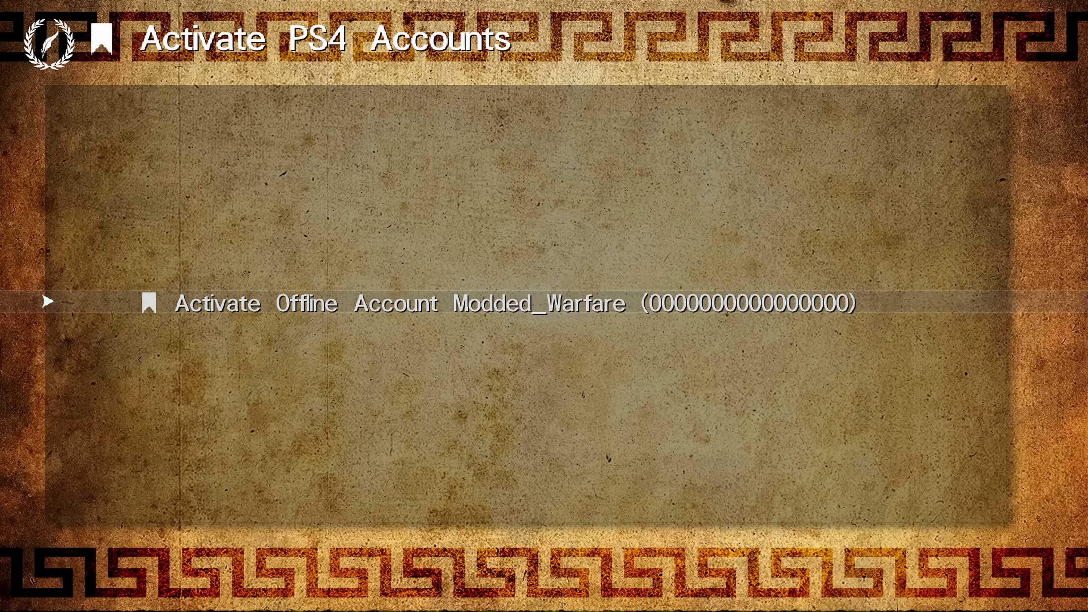
key("Return")
key("Return")
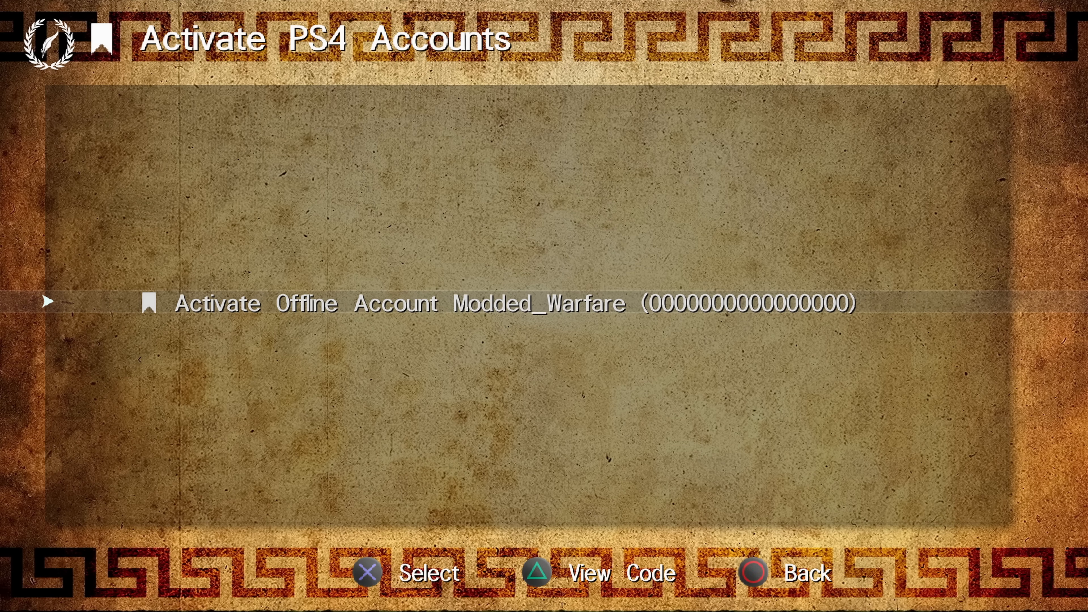
key("Home")
Close the Apollo Save Tool app.
key("Menu")
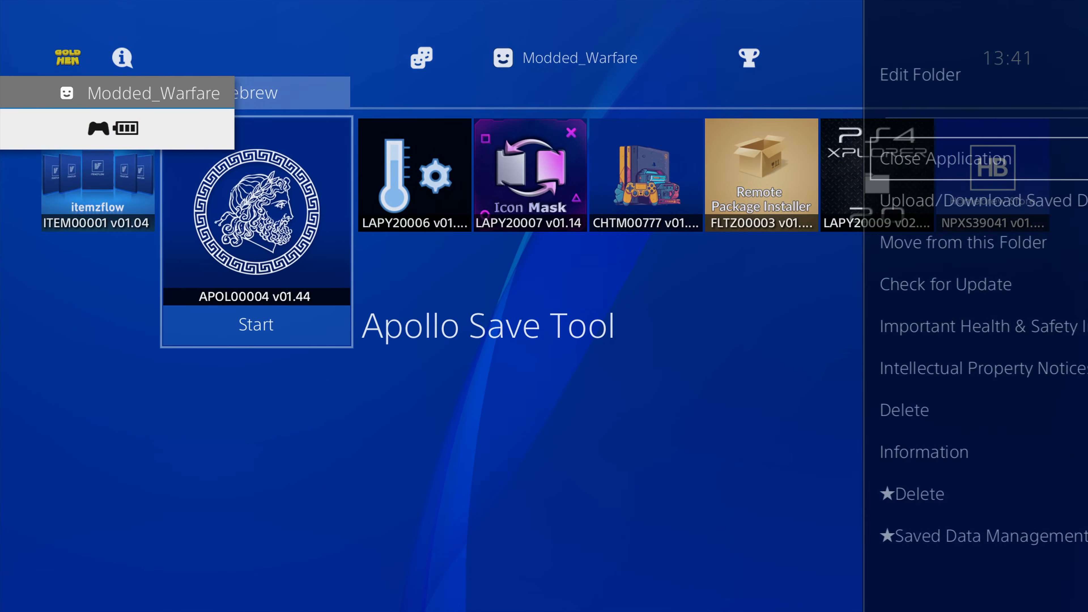
key("Down")
key("Down")
key("Up")
key("Return")
key("Return")
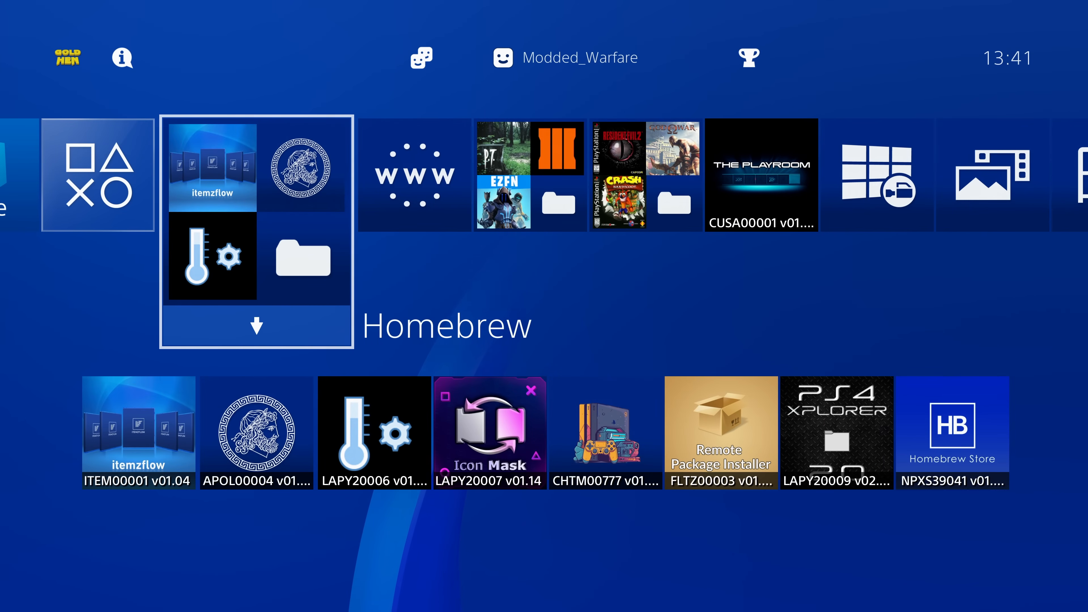
Restart the PS4 from the quick menu's power options.
key("Home")
key("Down")
key("Return")
key("Down")
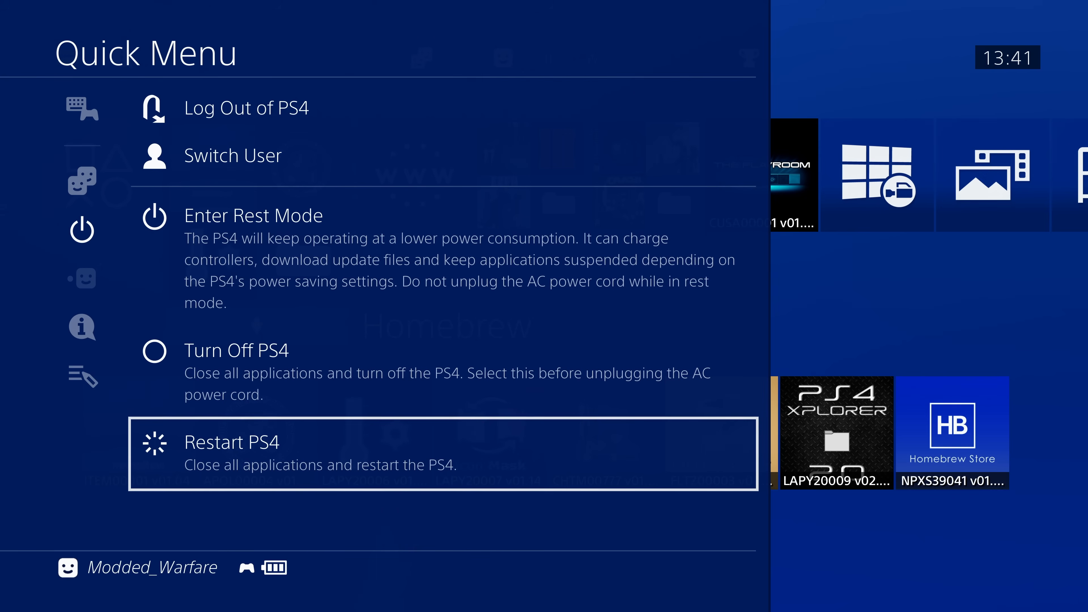
key("Return")
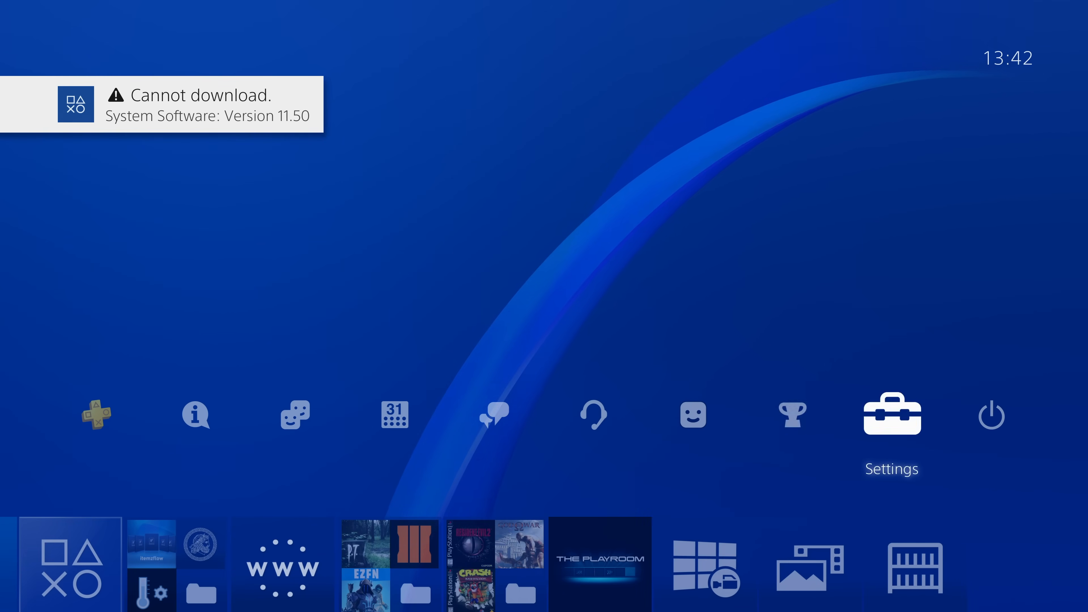
key("Return")
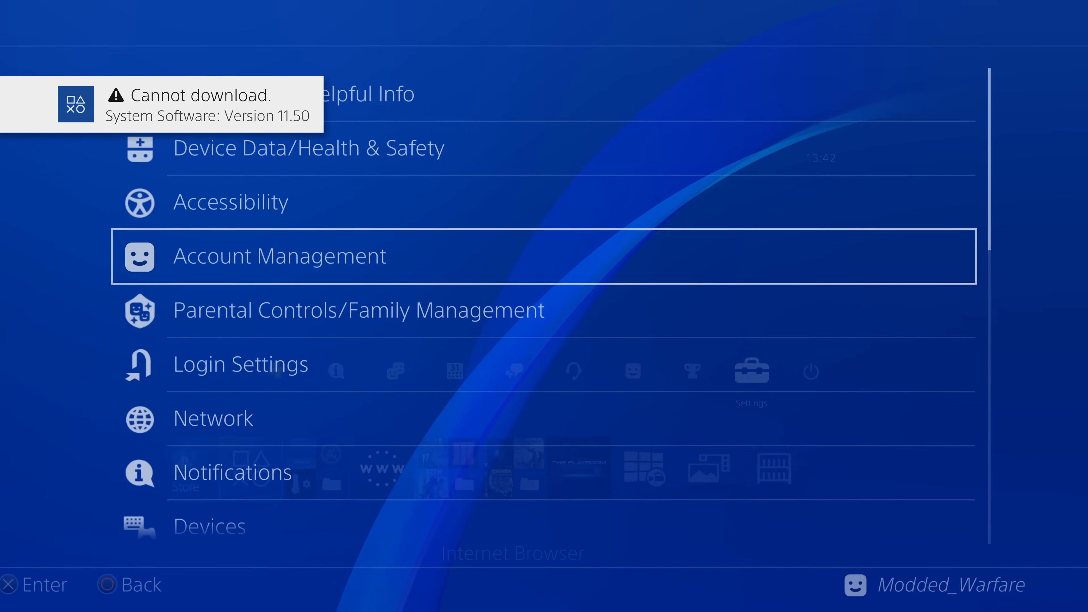
In Remote Play Connection Settings, make sure Enable Remote Play is on and bring up Add Device.
key("Down")
key("Down")
key("Down")
key("Down")
key("Down")
key("Down")
key("Down")
key("Down")
key("Down")
key("Down")
key("Down")
key("Down")
key("Down")
key("Down")
key("Down")
key("Down")
key("Down")
key("Down")
key("Down")
key("Up")
key("Up")
key("Up")
key("Up")
key("Up")
key("Up")
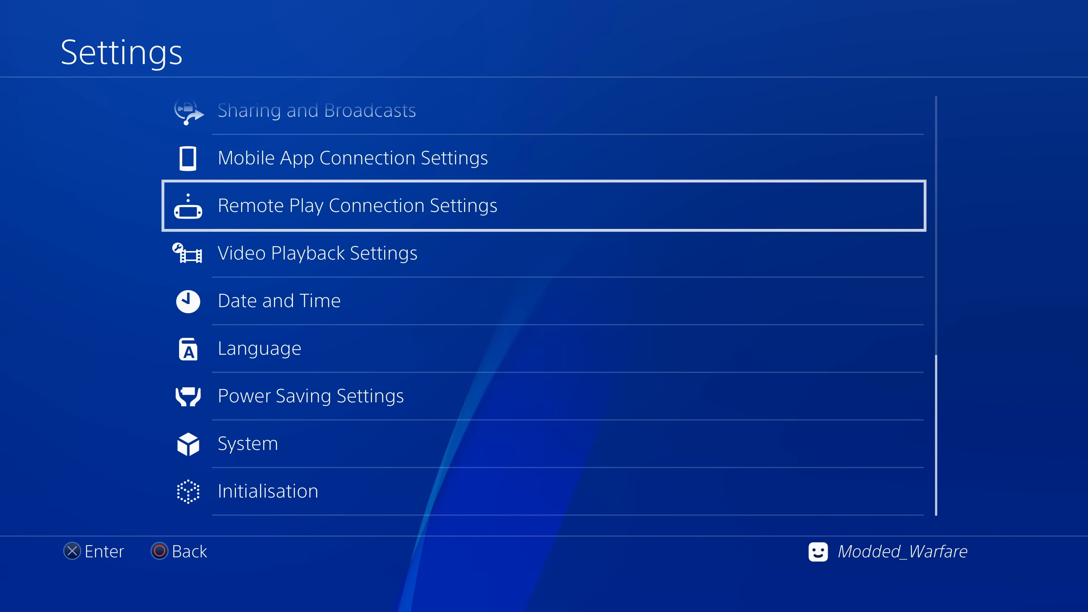
key("Return")
key("Down")
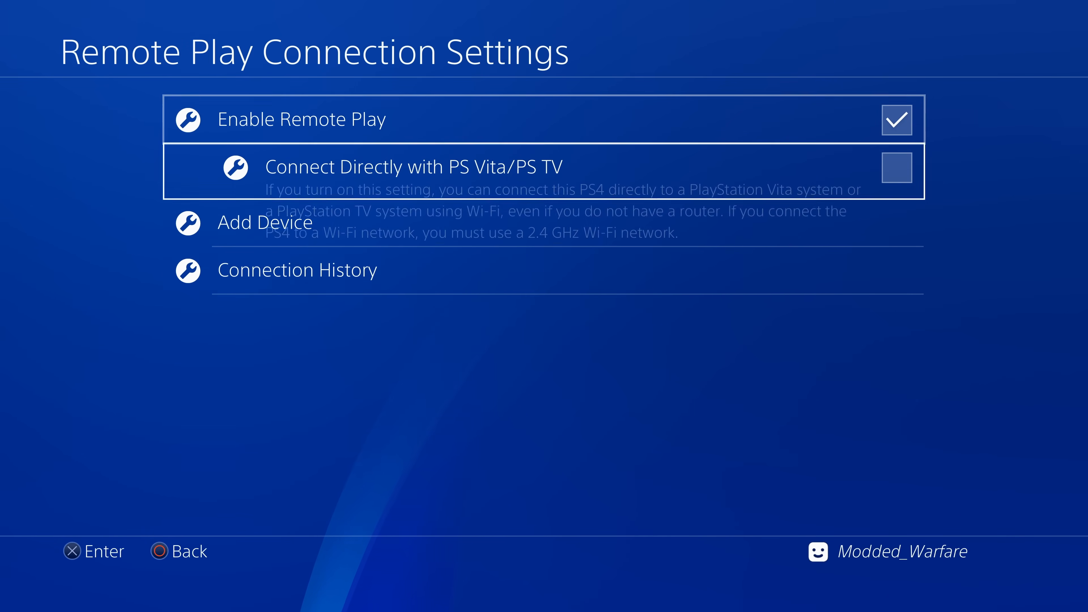
key("Up")
key("Return")
key("Return")
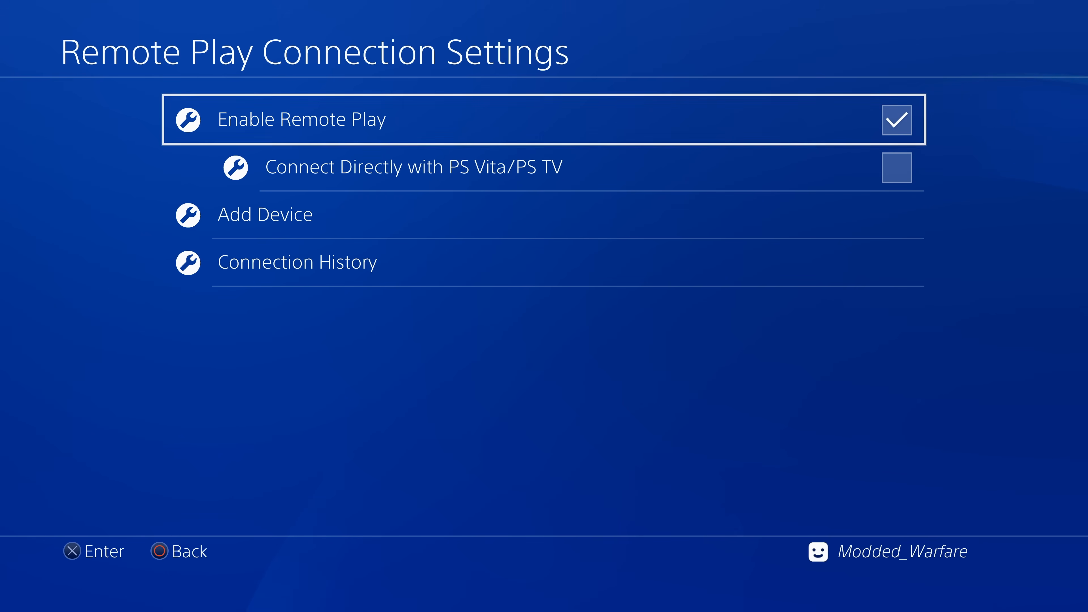
key("Down")
key("Down")
key("Return")
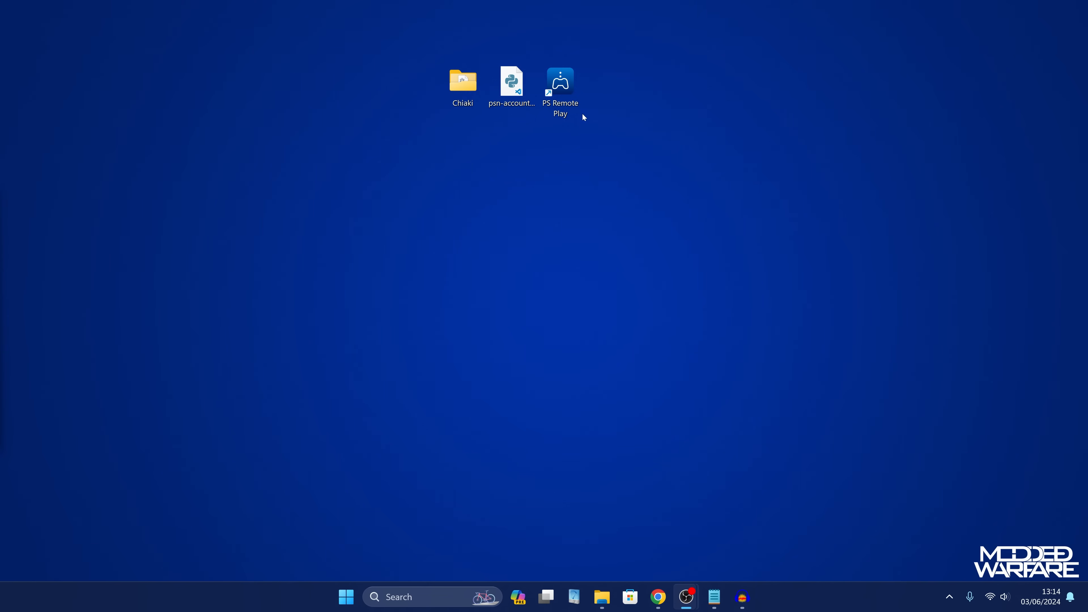
Launch PS Remote Play, sign in to PSN, accept the data settings, and choose PS4.
double_click(571, 88)
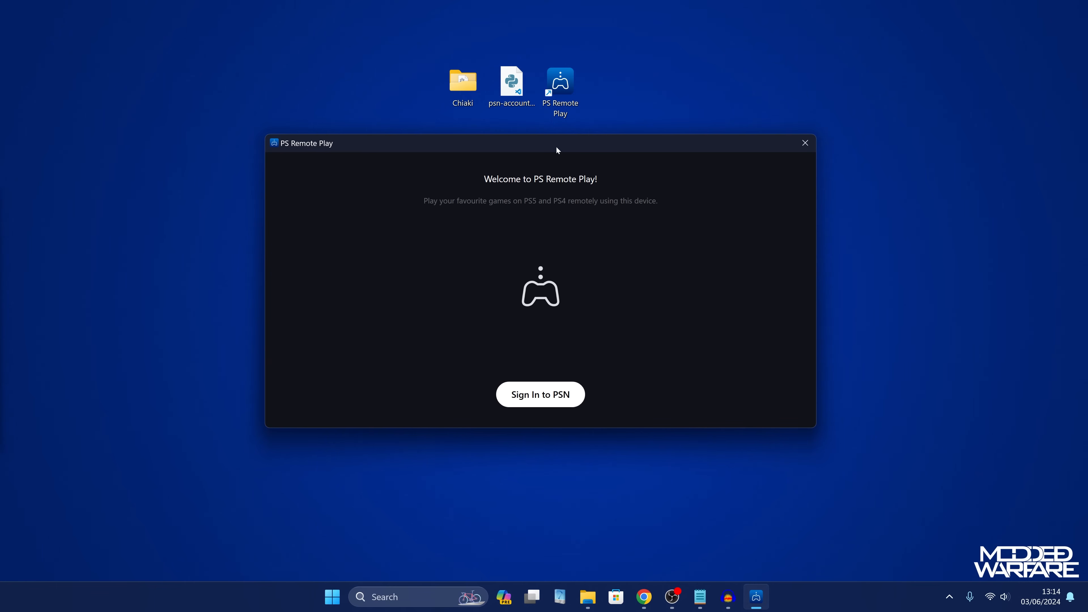
left_click(545, 400)
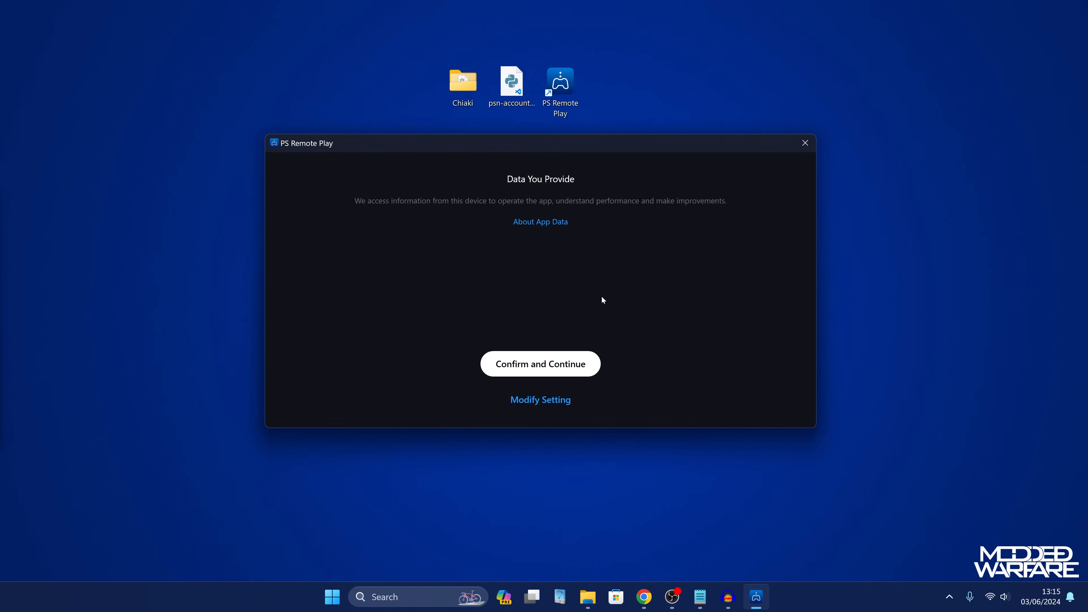
left_click(547, 368)
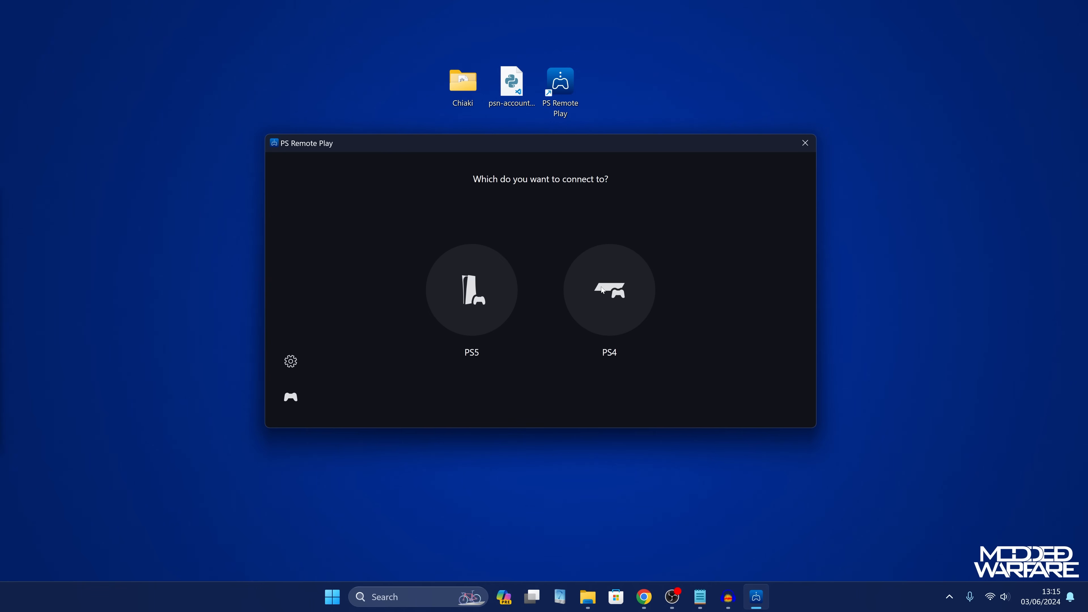
left_click(602, 290)
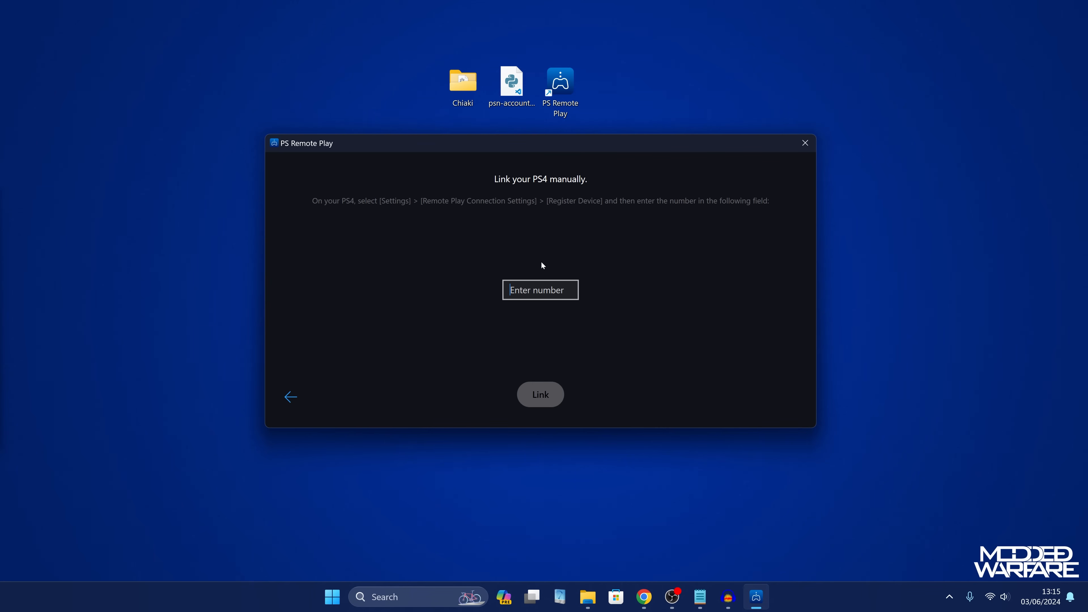
left_click_drag(587, 149, 548, 162)
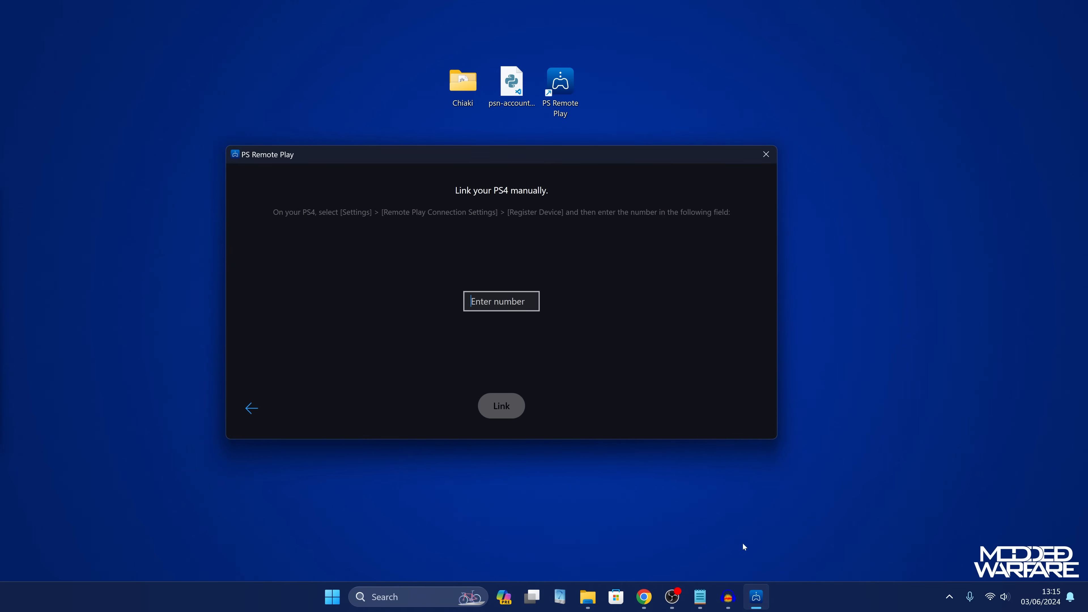
Place the PS4 screen view upper right and PS Remote Play on the left.
mouse_move(672, 597)
left_click(765, 552)
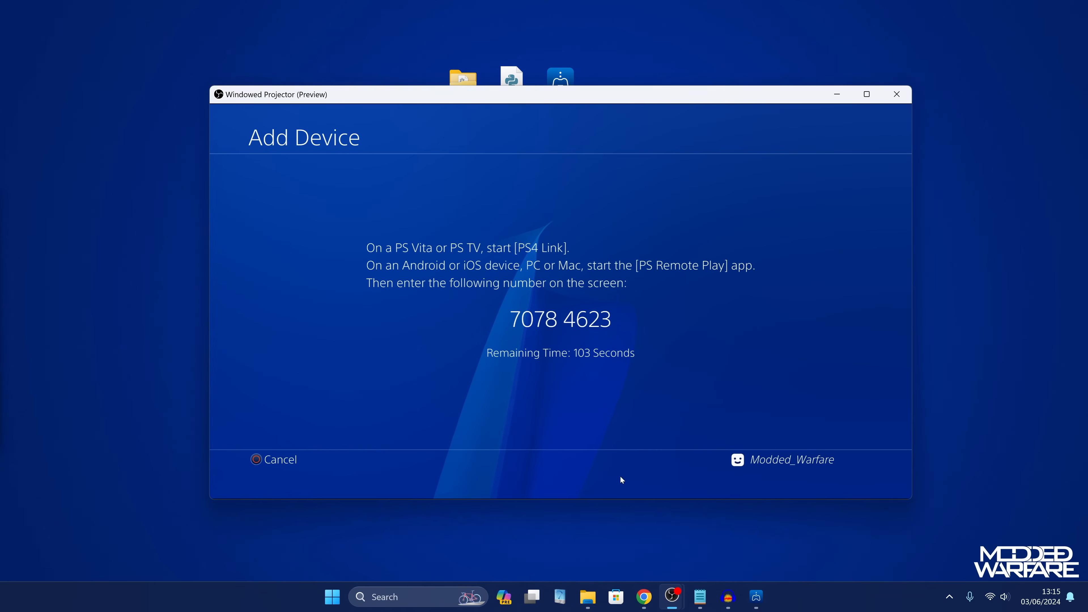
left_click_drag(559, 91, 752, 50)
left_click_drag(364, 154, 160, 216)
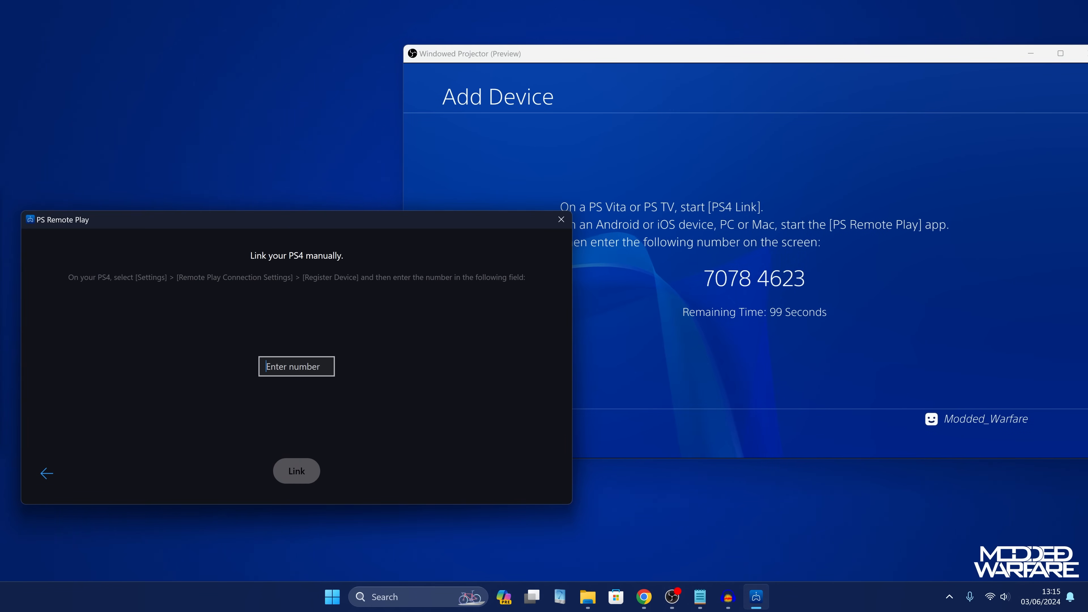
Enter the PS4's 8-digit pairing number and link the console.
left_click(299, 366)
type("7")
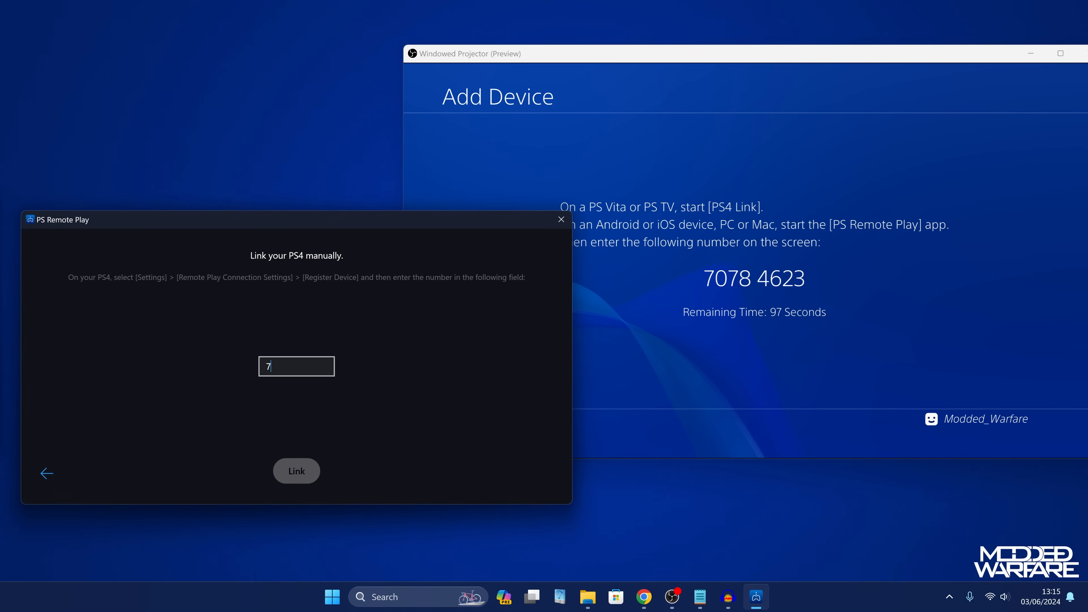
type("078")
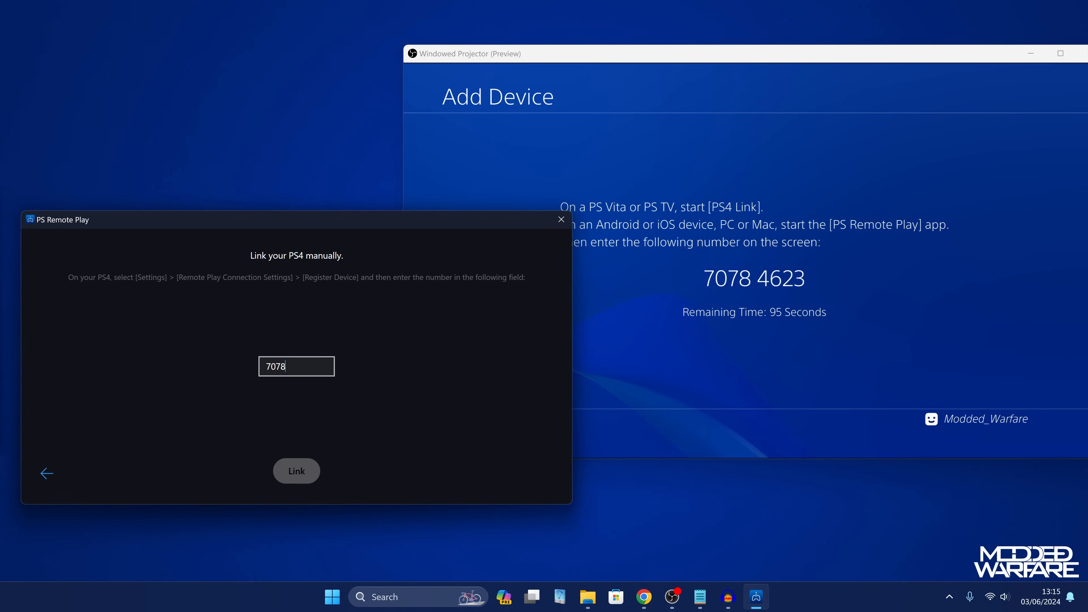
type("4623")
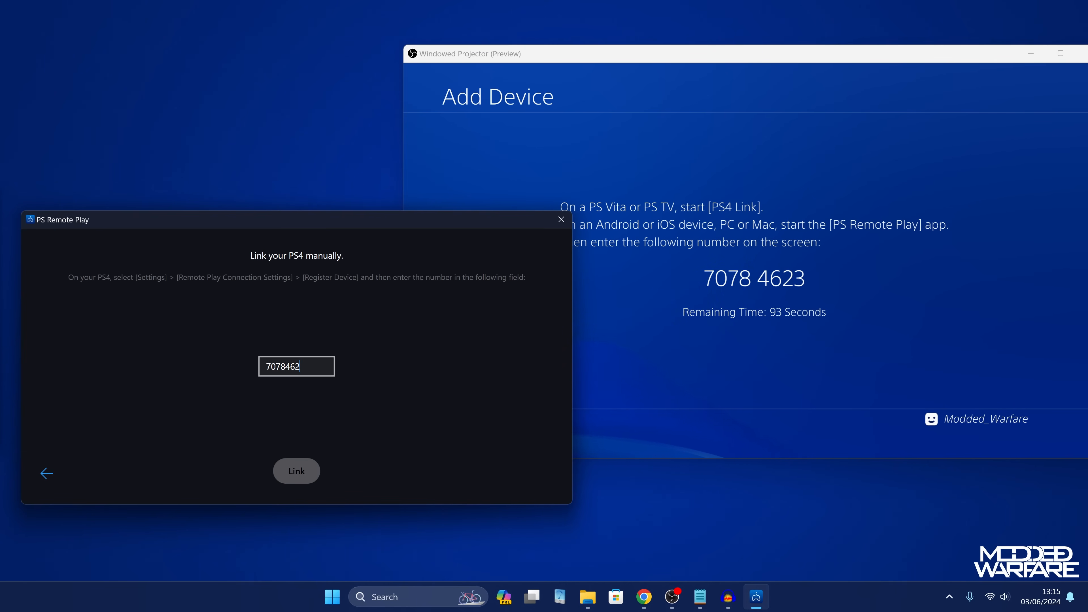
left_click(299, 478)
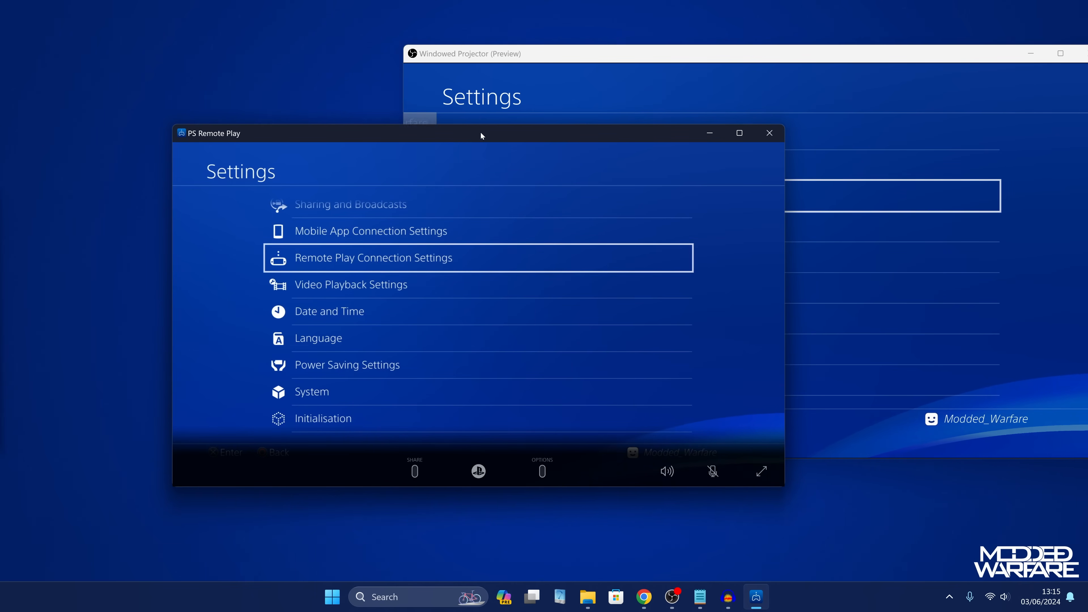
Reposition and enlarge the Remote Play stream window.
left_click_drag(481, 132, 565, 141)
left_click_drag(681, 54, 857, 609)
left_click_drag(553, 137, 527, 72)
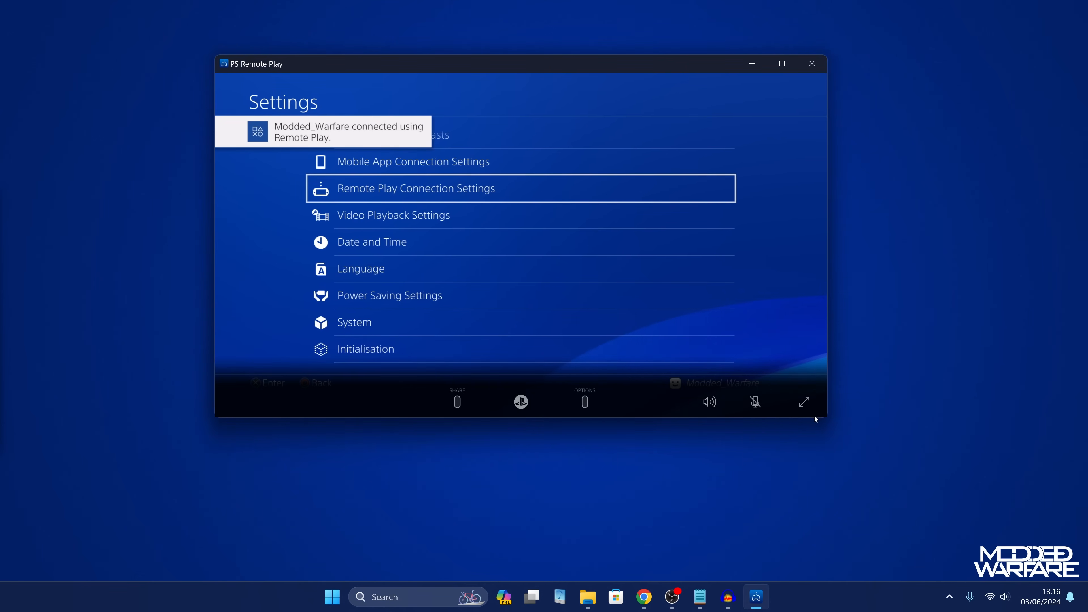
left_click_drag(826, 418, 943, 511)
left_click_drag(672, 58, 668, 59)
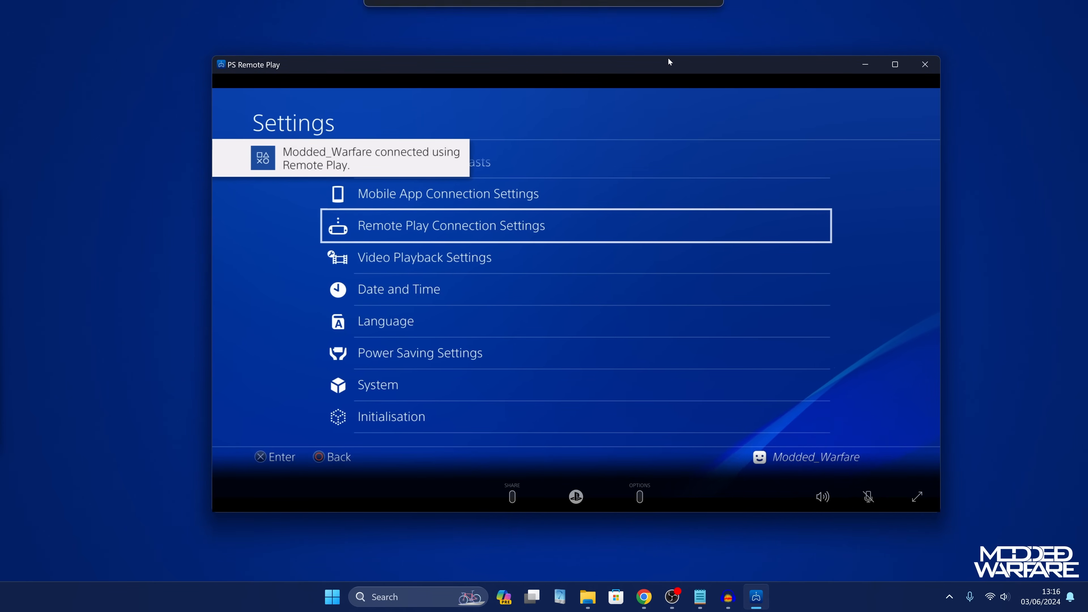
Browse the streamed PS4 Settings list, then return to the home screen.
key("Down")
key("Down")
key("Down")
key("Down")
key("Down")
key("Up")
key("Up")
key("Up")
key("Up")
key("Up")
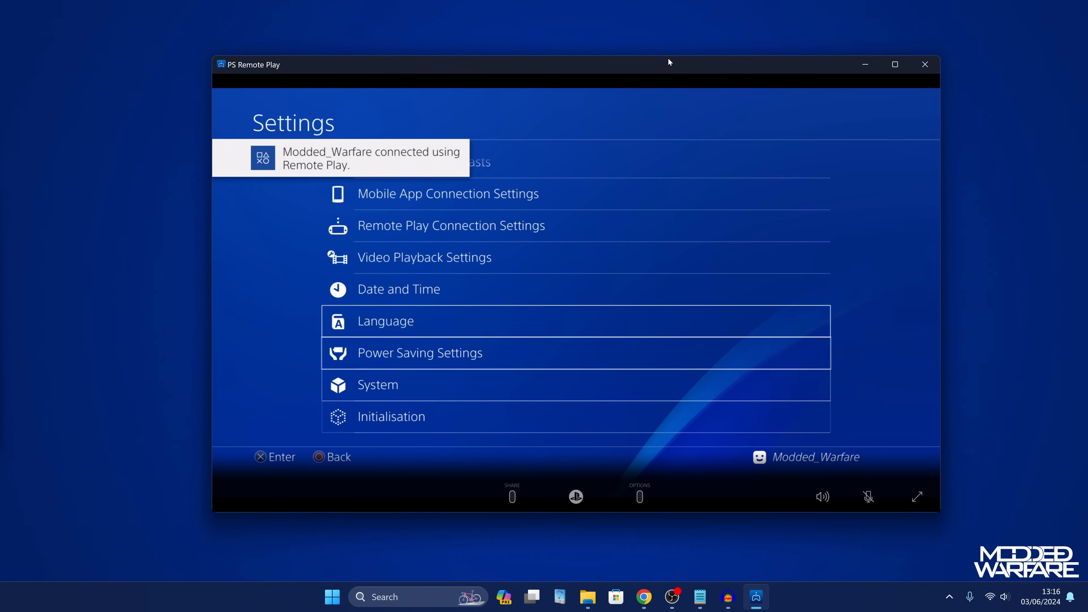
key("Down")
key("Down")
key("Down")
key("Down")
key("Down")
key("Down")
key("Up")
key("Up")
key("Up")
key("Up")
key("Up")
key("Up")
key("Up")
key("Up")
key("Up")
key("Up")
key("Up")
key("Up")
key("Up")
key("Up")
key("Up")
key("Up")
key("Up")
key("Up")
key("Up")
key("Up")
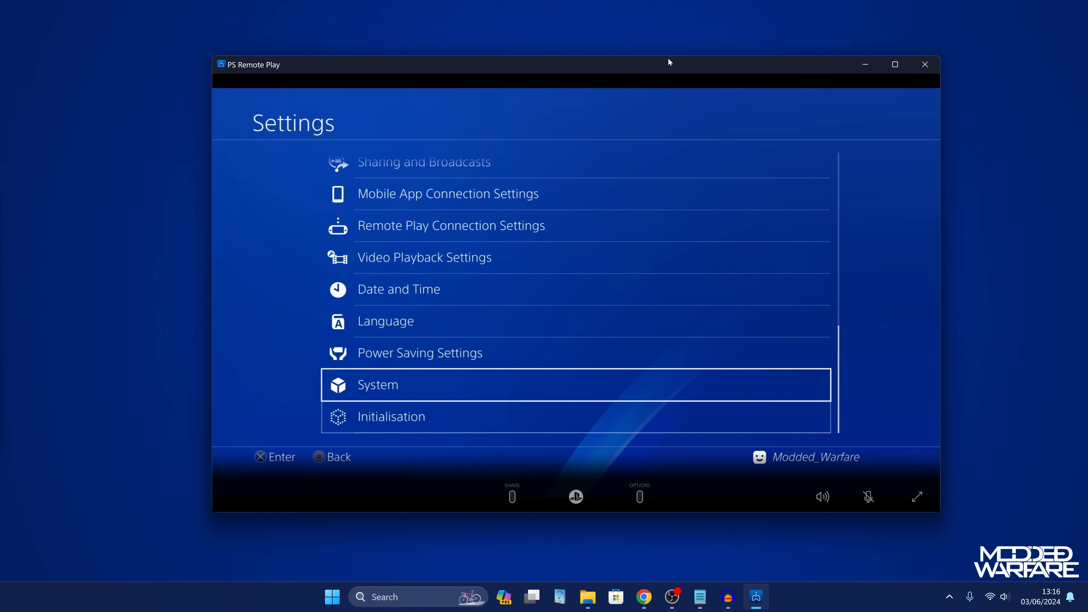
key("Down")
key("Down")
key("Down")
key("Down")
key("Down")
key("Down")
key("Down")
key("Down")
key("Down")
key("Down")
key("Down")
key("Down")
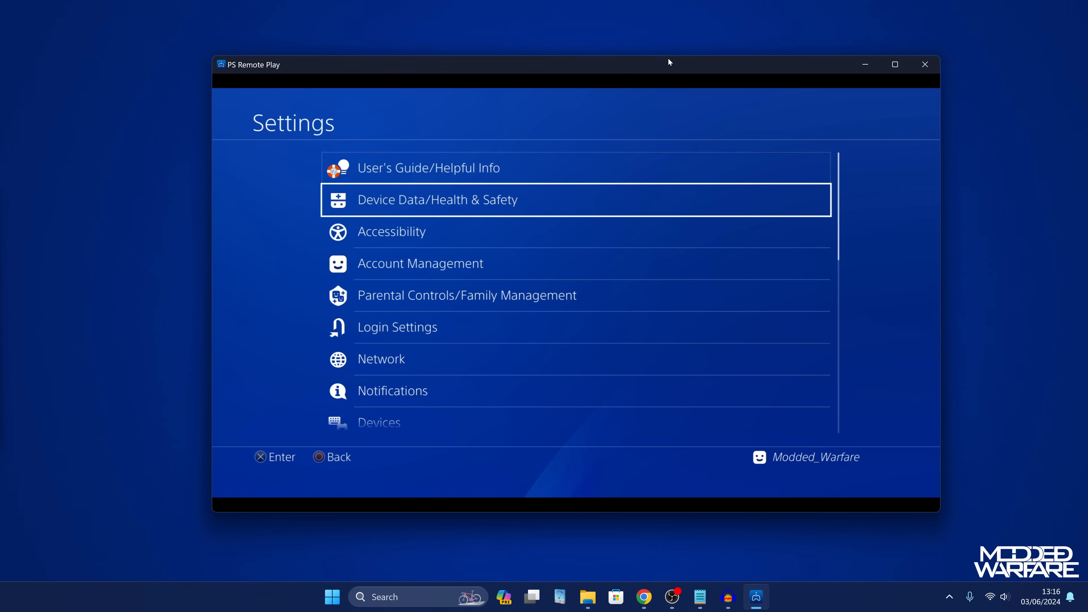
key("Escape")
key("Down")
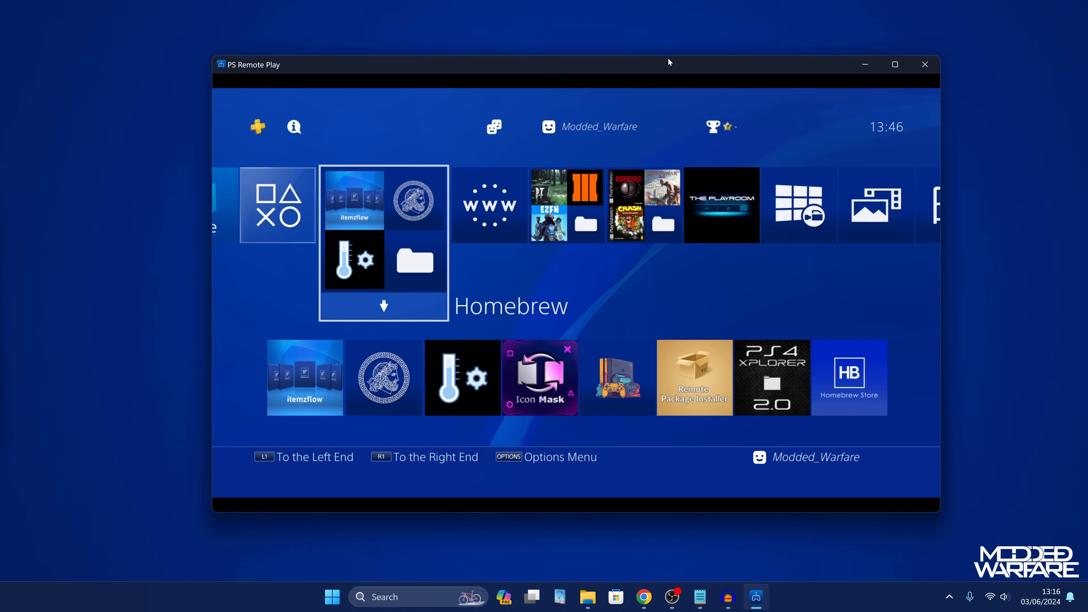
Close the stream window and confirm disconnecting the Remote Play session.
mouse_move(664, 221)
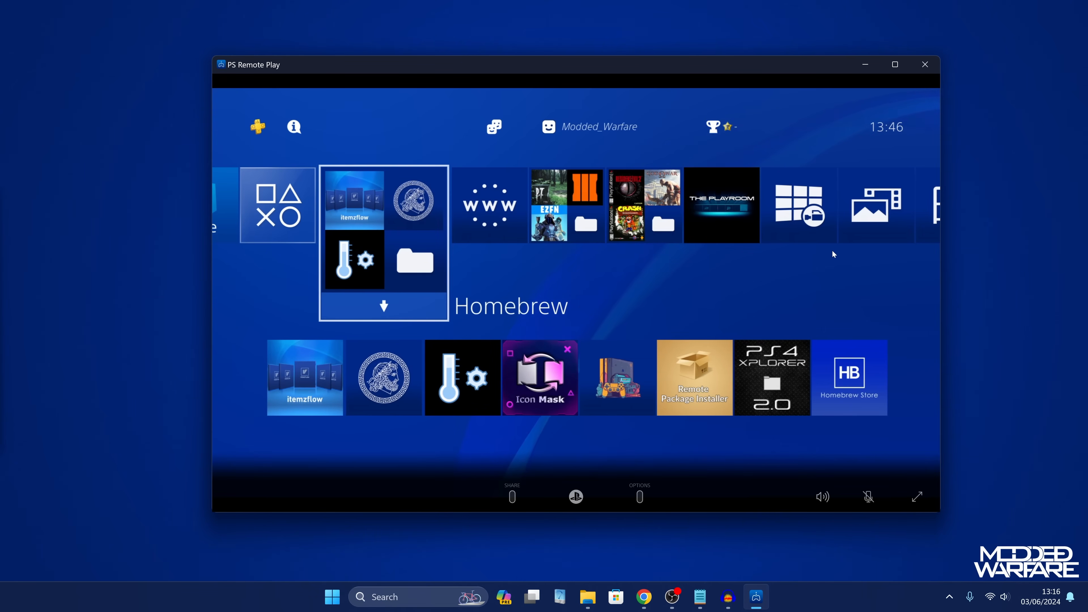
left_click(925, 68)
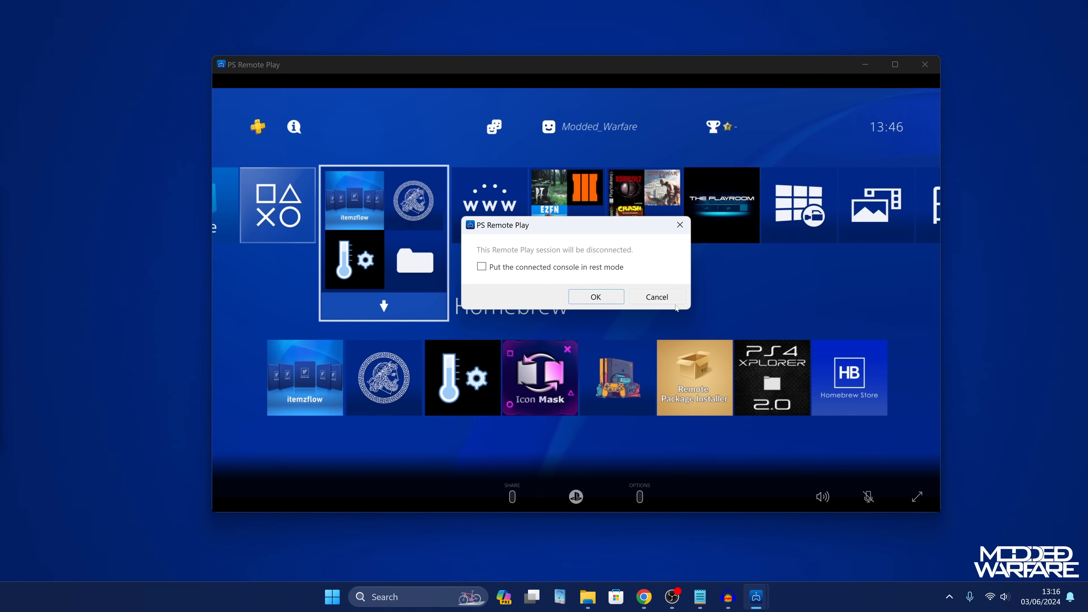
left_click(610, 301)
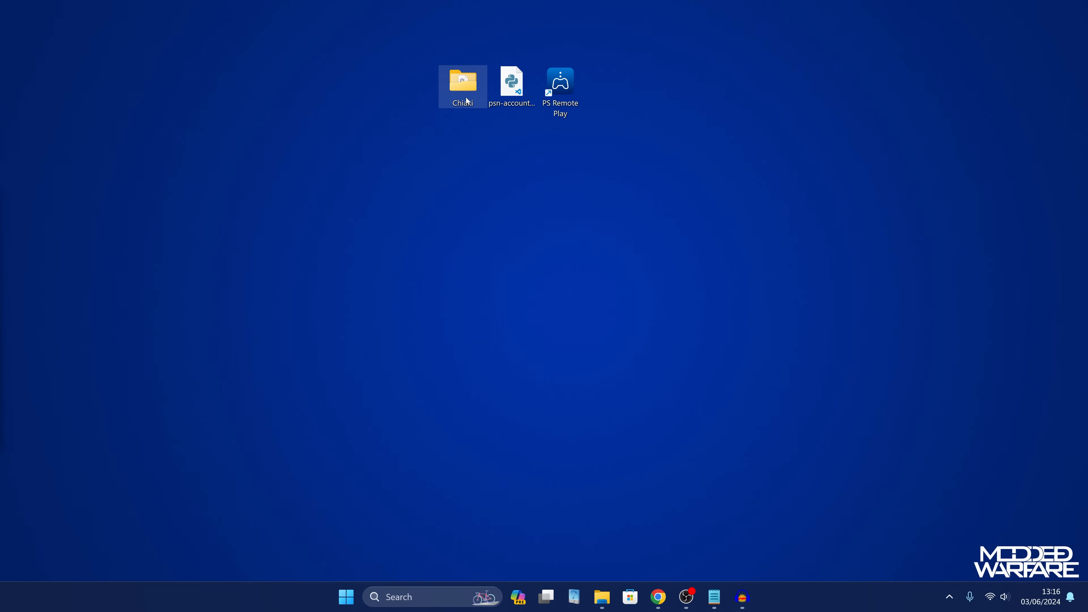
Open Chiaki from its folder and enlarge its window.
double_click(467, 101)
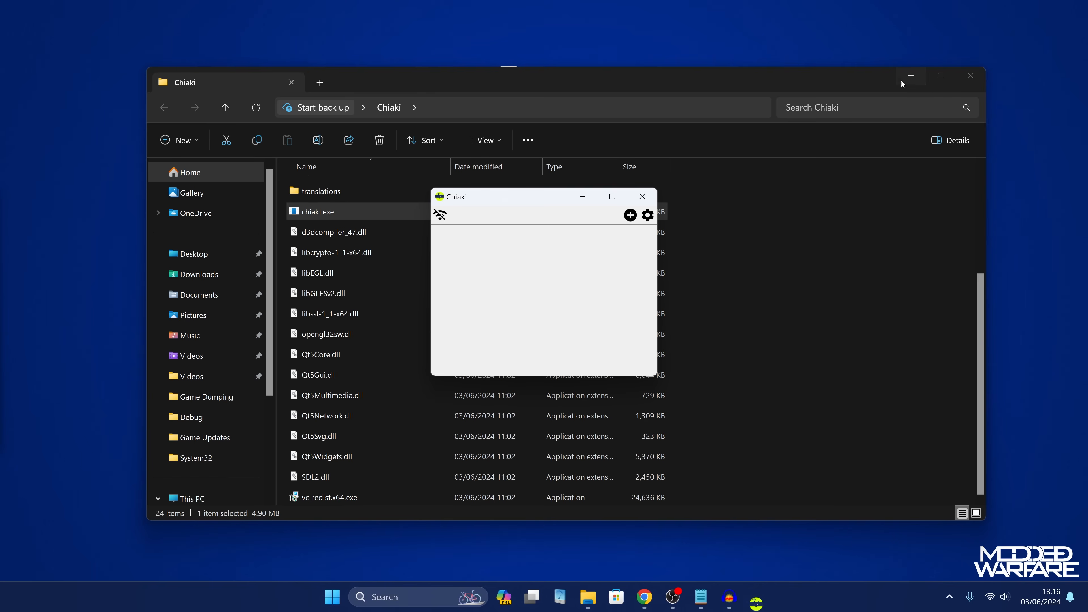
left_click(909, 78)
left_click_drag(520, 193, 435, 140)
left_click_drag(598, 324, 793, 415)
left_click_drag(570, 136, 528, 71)
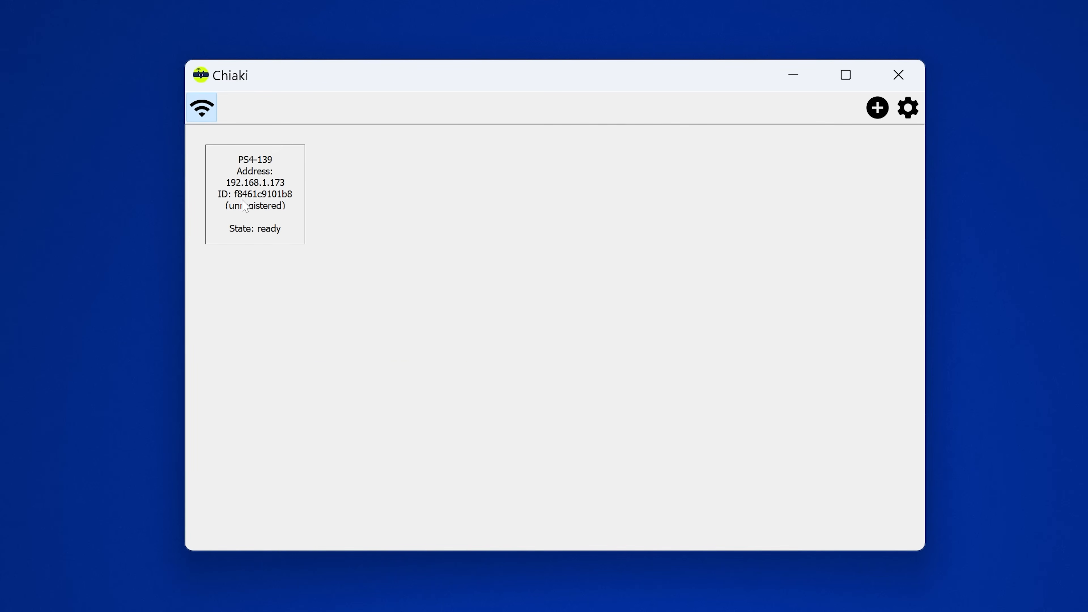
Add a manual console at 192.168.1.173 and start registering it.
left_click(878, 108)
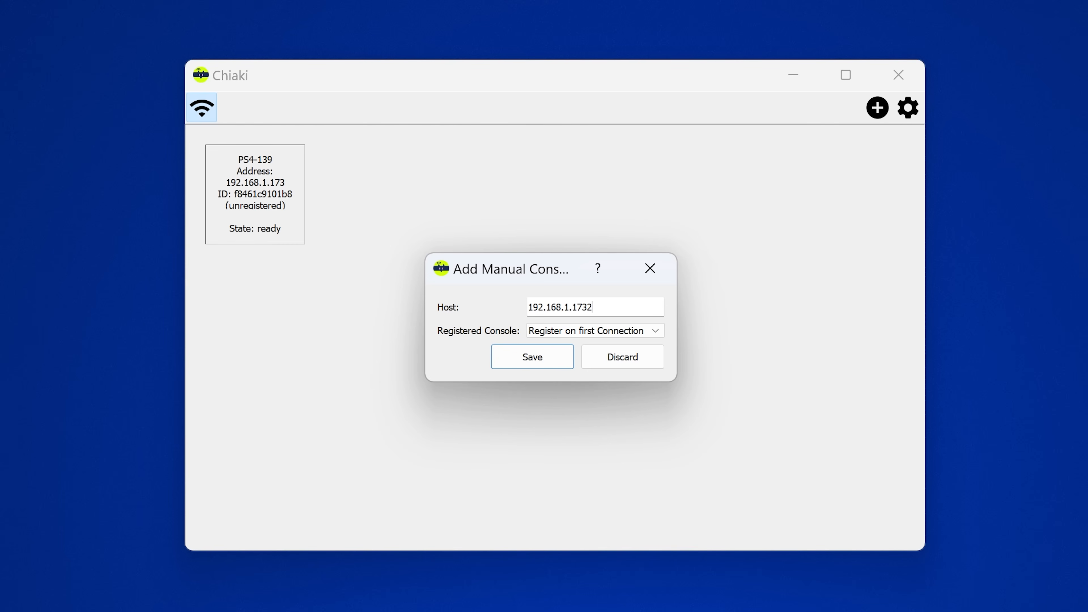
left_click(534, 360)
double_click(744, 209)
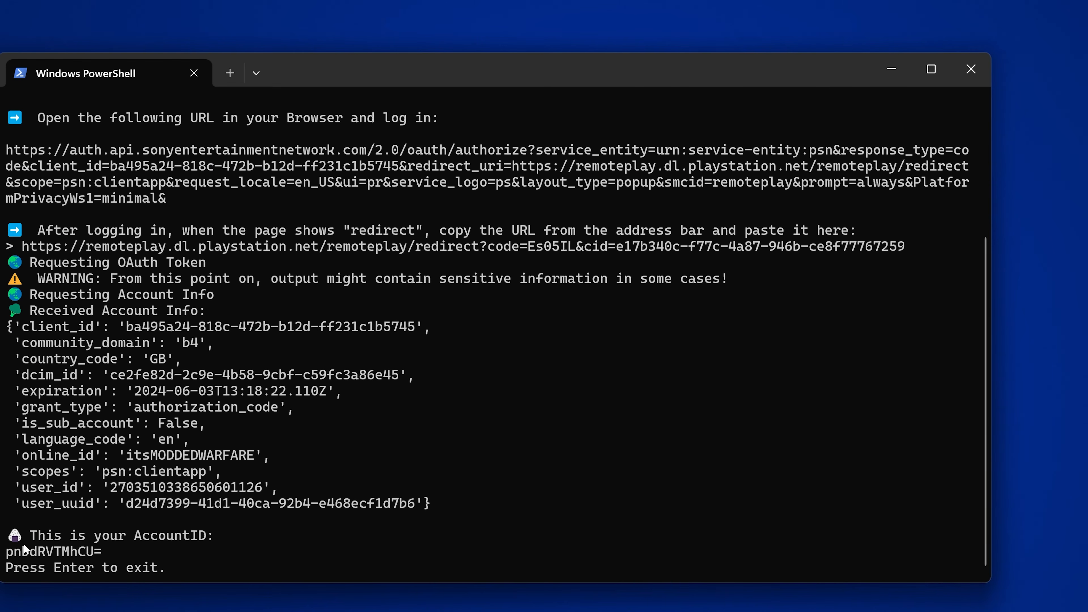
Copy the printed AccountID line from PowerShell and minimize the terminal.
left_click_drag(7, 553, 94, 553)
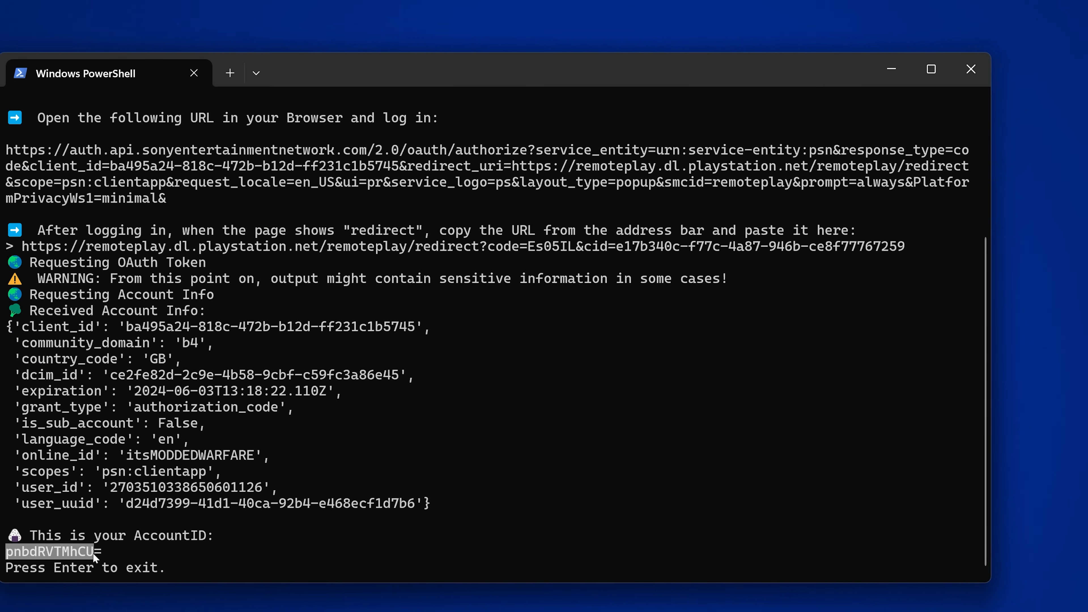
key("ctrl+c")
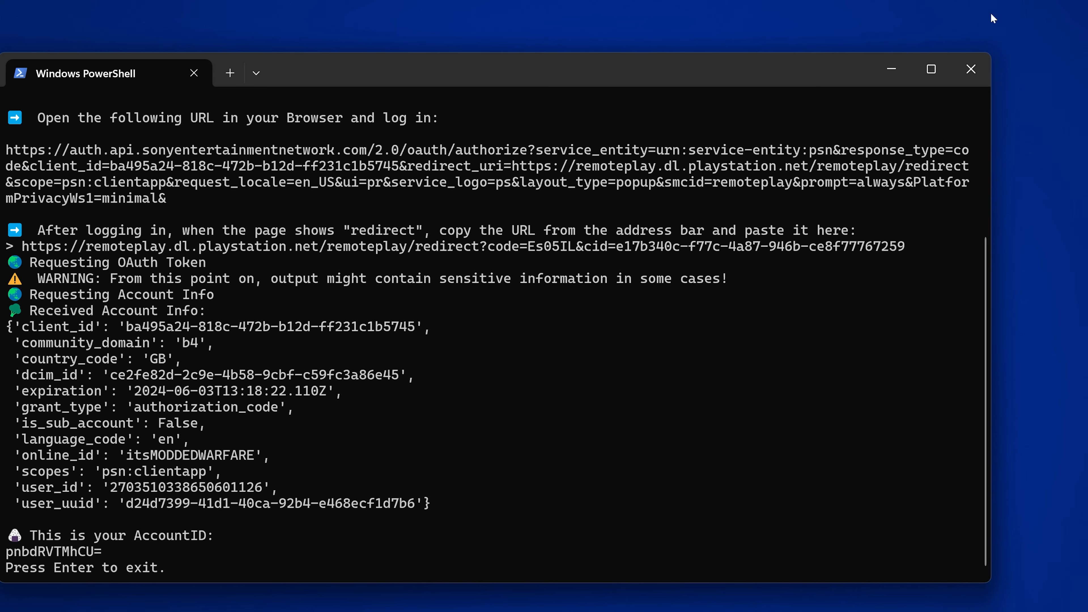
left_click(892, 70)
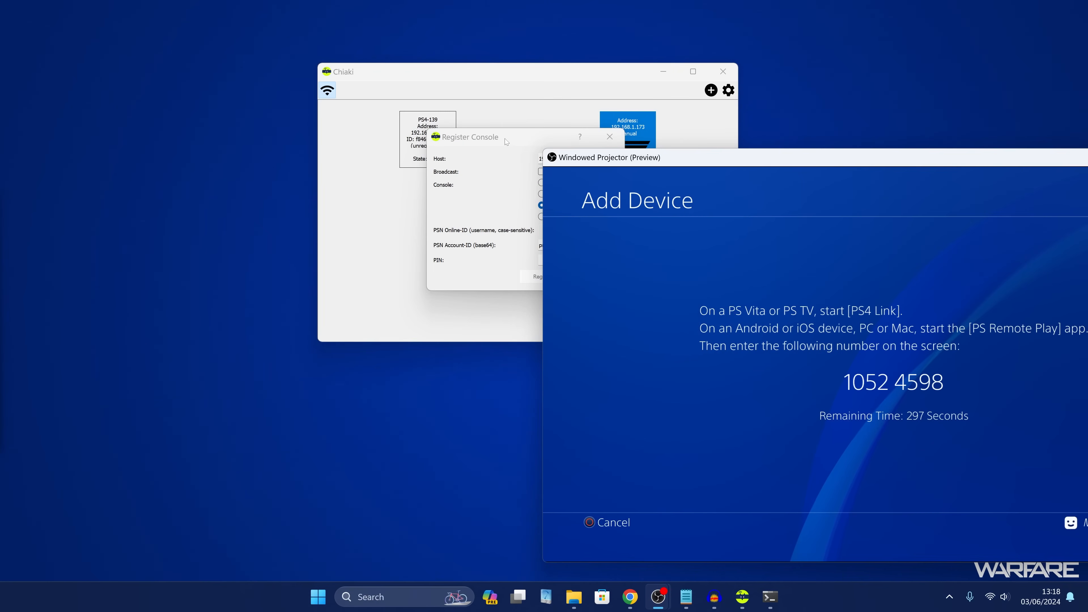
Enter the PS4's pairing PIN, register PS4-139, then start streaming from it.
left_click(507, 140)
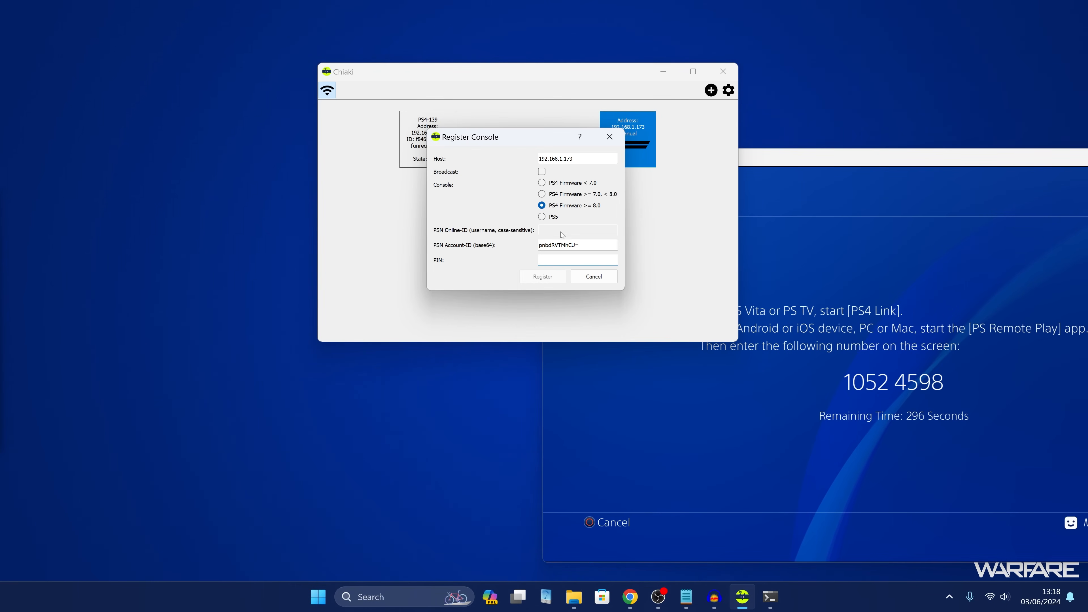
type("10524598")
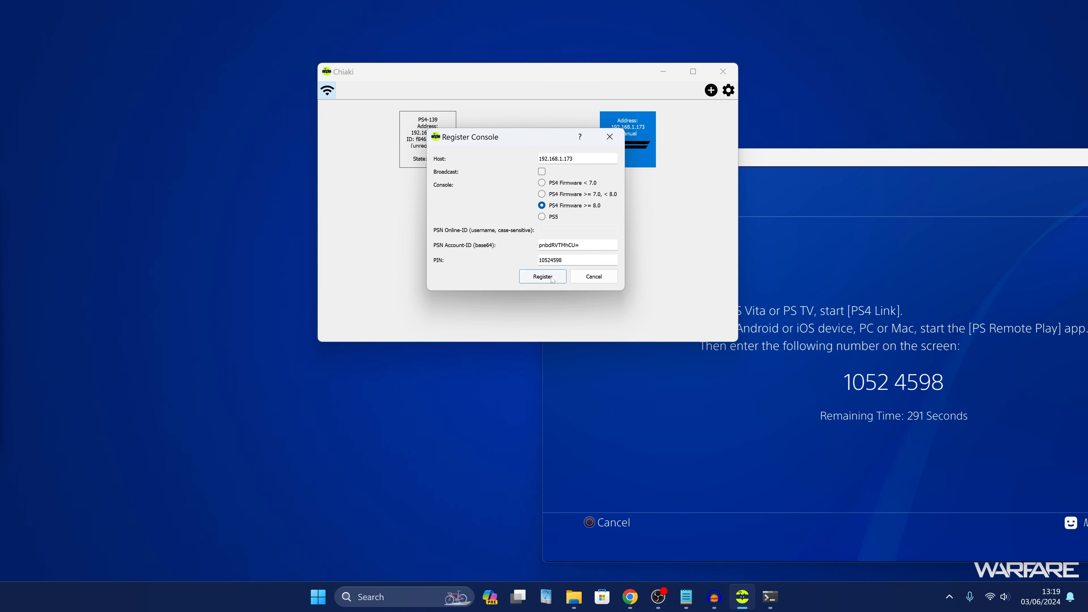
left_click(552, 278)
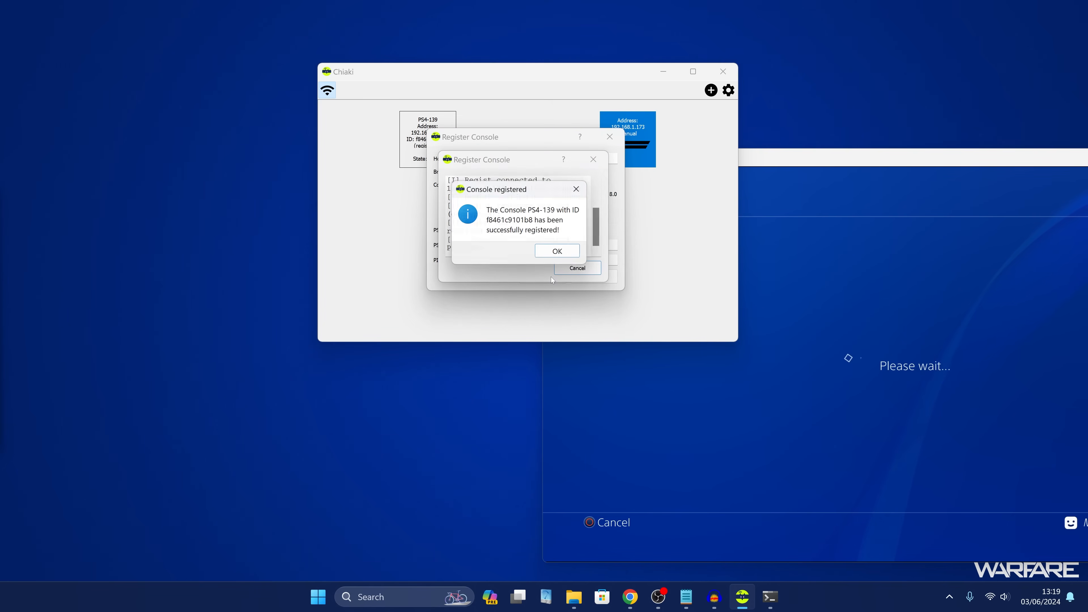
left_click(556, 253)
left_click_drag(540, 72, 336, 67)
double_click(419, 125)
Enlarge the stream window and arrow through the streamed PS4 Settings list.
left_click_drag(510, 183, 344, 152)
left_click_drag(564, 366, 723, 475)
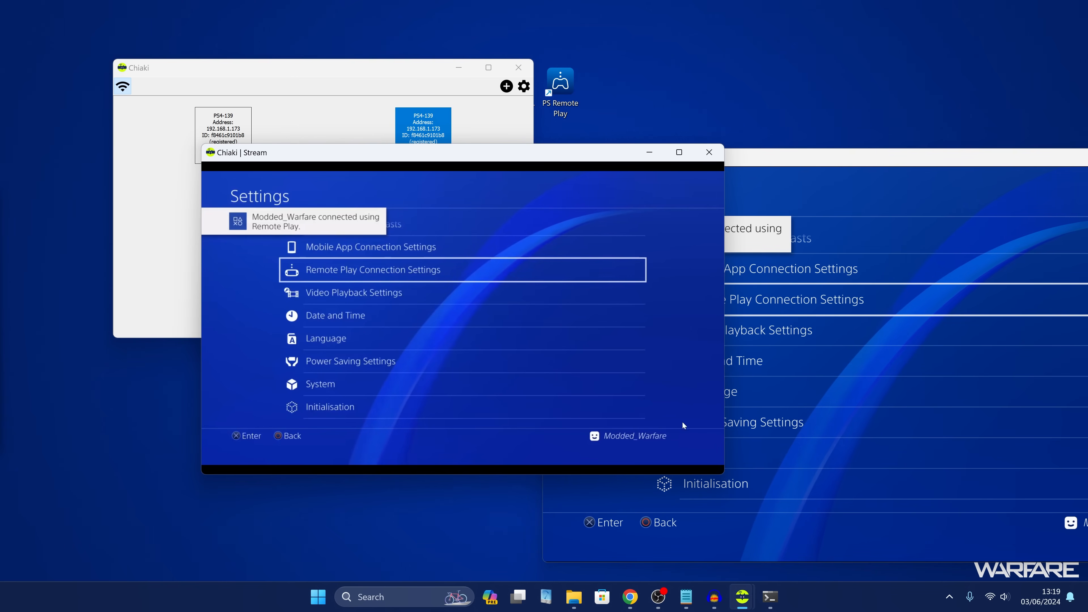
left_click_drag(538, 152, 490, 119)
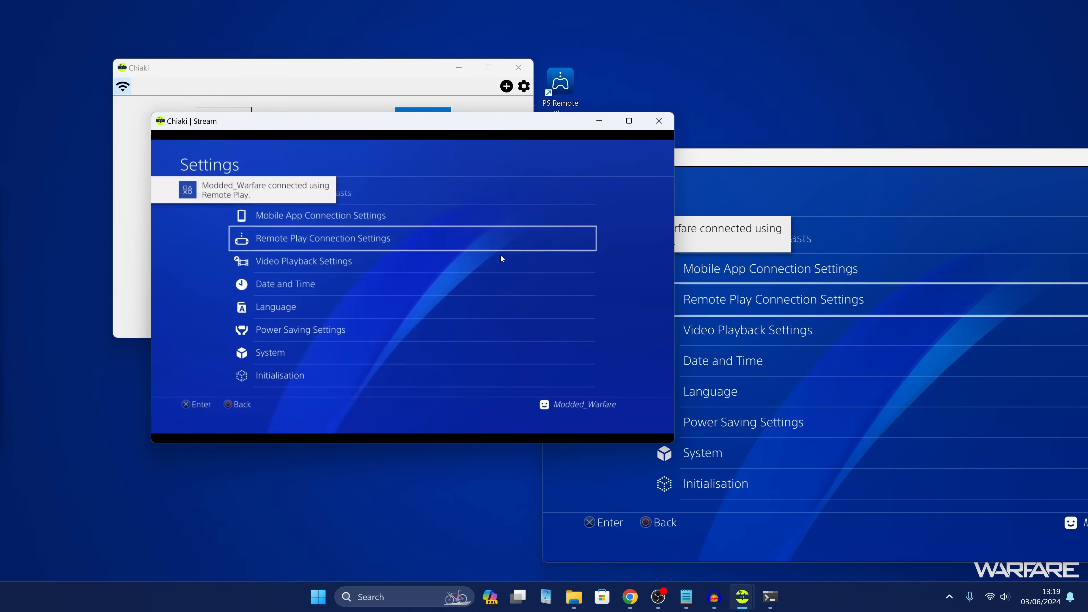
key("Down")
key("Down")
key("Down")
key("Down")
key("Down")
key("Down")
key("Down")
key("Down")
key("Down")
key("Down")
key("Down")
key("Down")
key("Down")
key("Down")
key("Down")
key("Down")
key("Down")
key("Down")
key("Down")
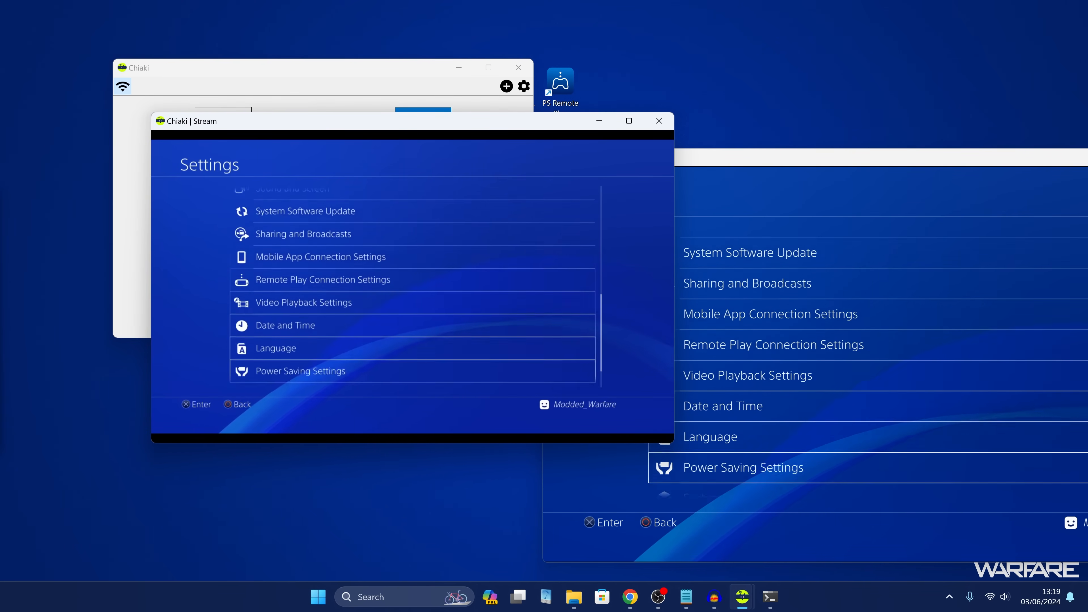
key("Down")
key("Down")
key("Up")
key("Up")
key("Up")
key("Up")
key("Up")
key("Up")
key("Up")
key("Up")
key("Up")
key("Up")
key("Up")
key("Up")
key("Up")
key("Up")
key("Up")
key("Up")
key("Up")
key("Up")
key("Up")
key("Up")
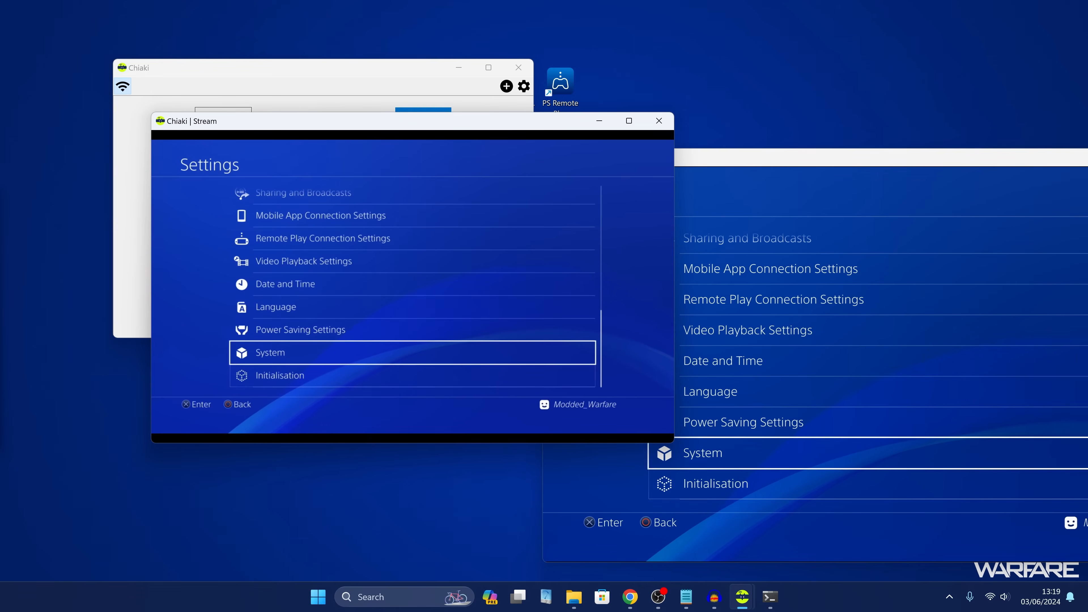
key("Down")
key("Down")
key("Down")
key("Down")
key("Down")
key("Down")
key("Down")
key("Down")
key("Down")
key("Down")
key("Down")
key("Down")
key("Down")
key("Down")
key("Down")
key("Down")
key("Down")
key("Down")
key("Down")
key("Down")
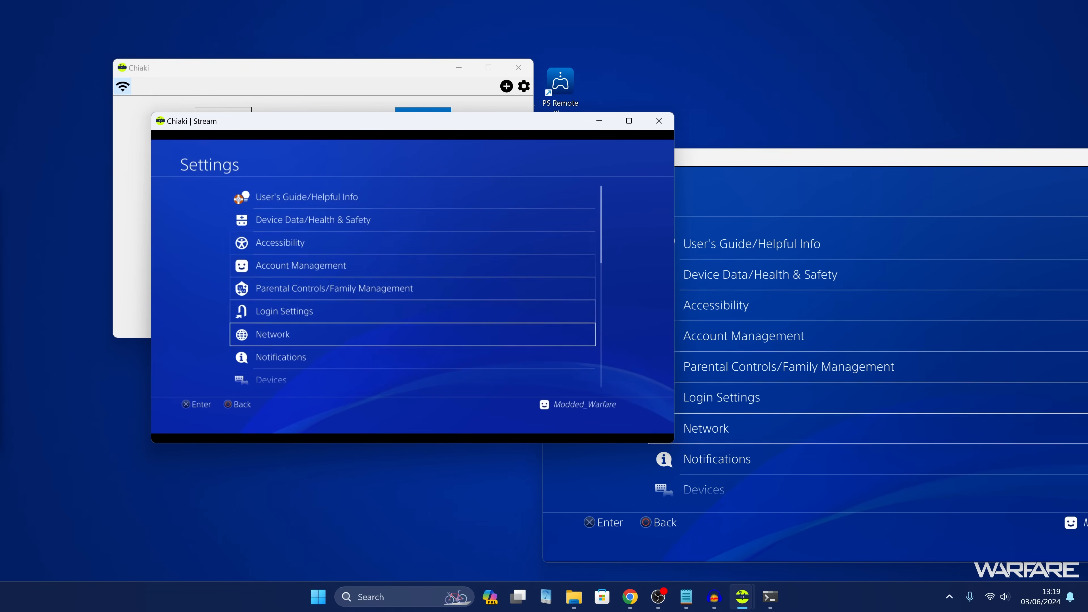
key("Up")
key("Up")
key("Up")
key("Up")
key("Up")
key("Up")
key("Up")
key("Up")
key("Up")
key("Up")
key("Up")
key("Up")
key("Up")
key("Up")
key("Up")
key("Up")
key("Up")
key("Up")
key("Up")
key("Up")
key("Up")
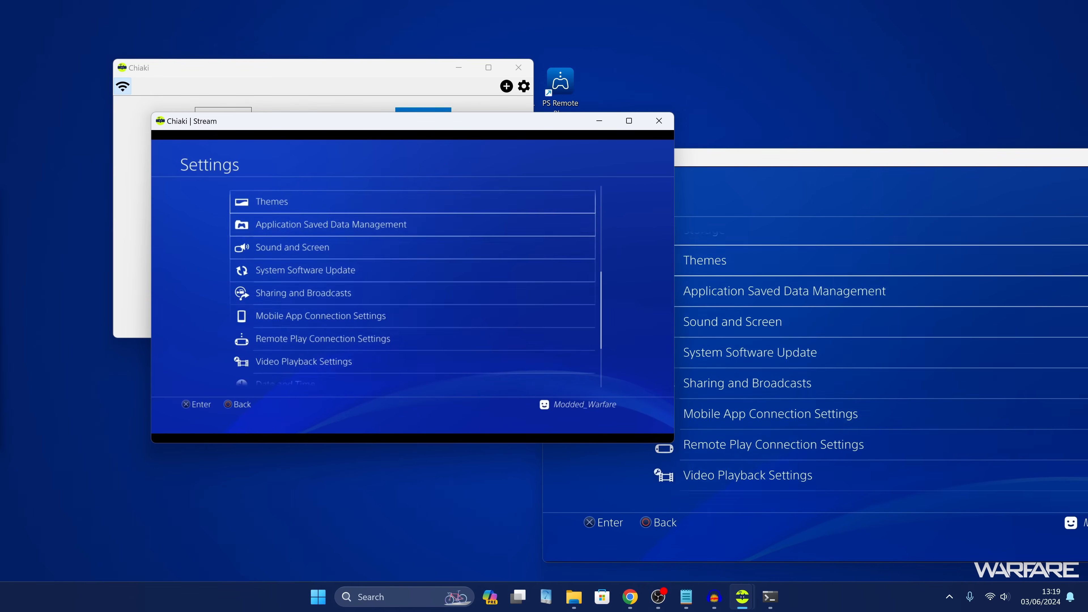
key("Down")
key("Down")
key("Down")
key("Down")
key("Down")
key("Down")
key("Down")
key("Down")
key("Down")
key("Down")
key("Down")
key("Down")
key("Down")
key("Down")
key("Down")
key("Down")
key("Down")
key("Down")
key("Down")
key("Down")
key("Down")
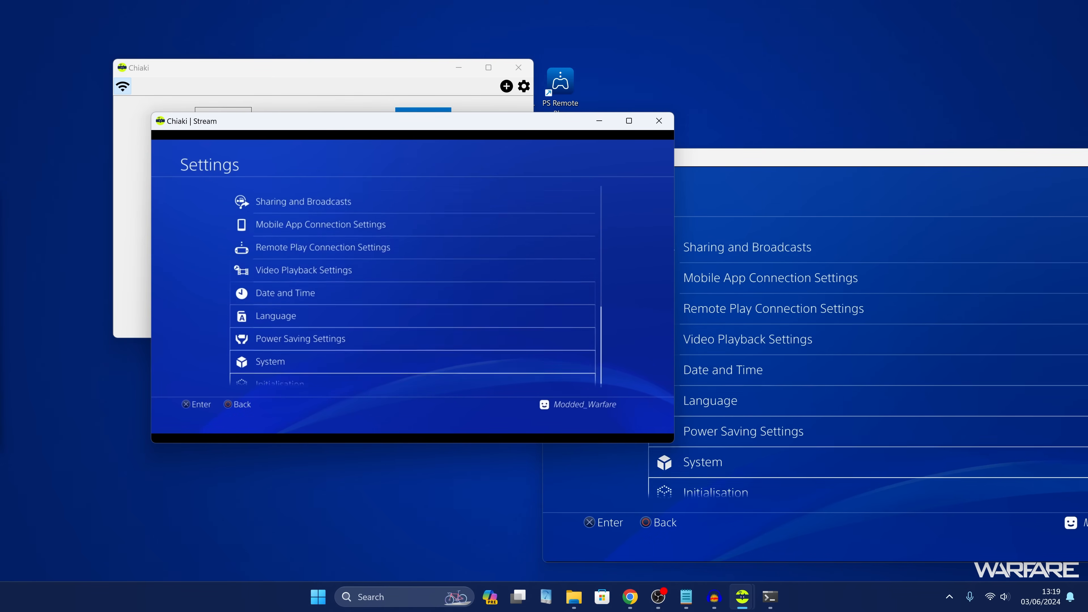
key("Up")
key("Up")
key("Up")
key("Up")
key("Up")
key("Up")
key("Up")
key("Up")
key("Up")
key("Up")
key("Up")
key("Up")
key("Up")
key("Up")
key("Up")
key("Up")
key("Up")
key("Up")
key("Up")
key("Up")
key("Up")
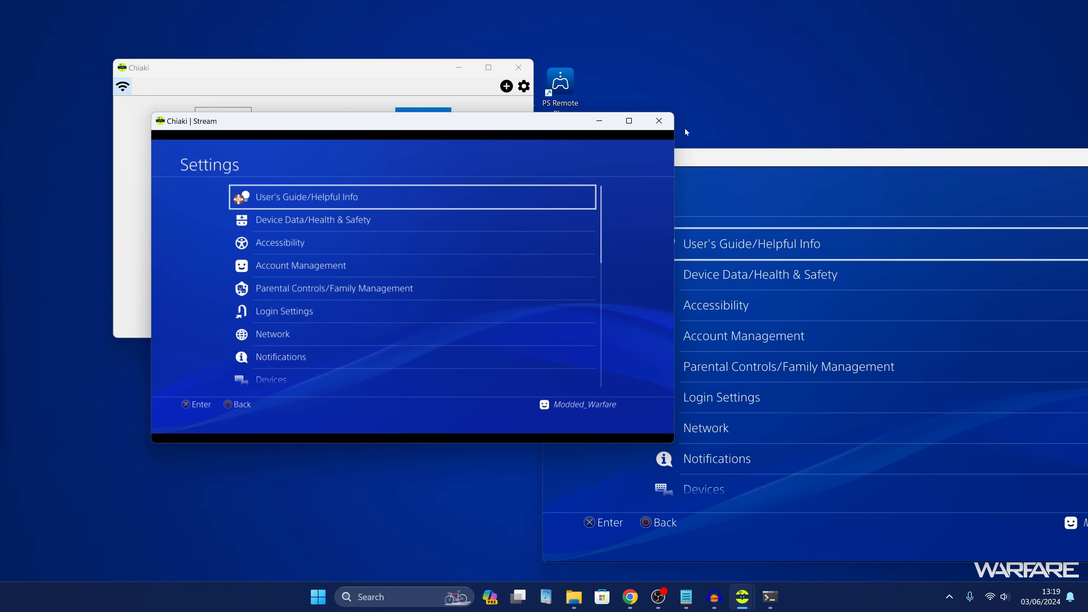
End the stream, minimize the console preview, and reposition Chiaki's main window.
left_click(659, 120)
left_click_drag(665, 157, 403, 151)
left_click(904, 152)
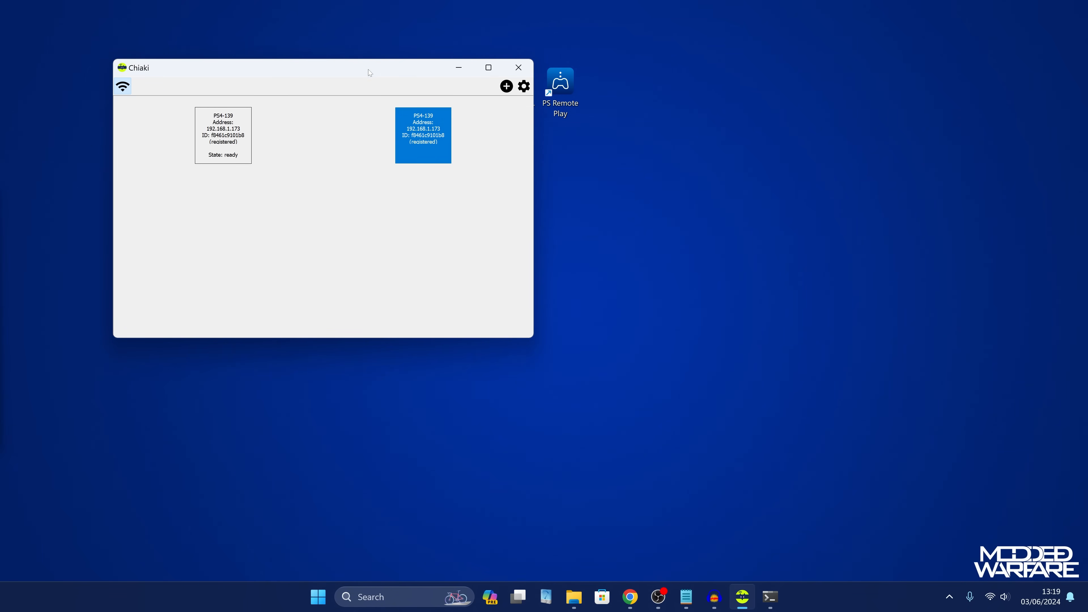
left_click_drag(369, 72, 426, 169)
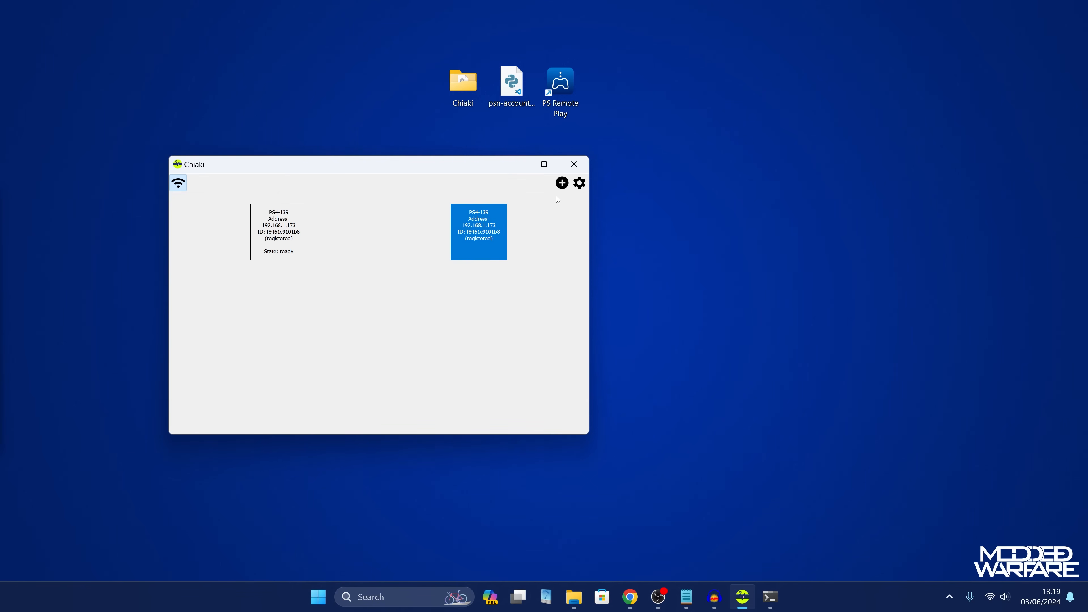
Switch Chiaki's stream codec to H264 in Settings and close them.
left_click(579, 184)
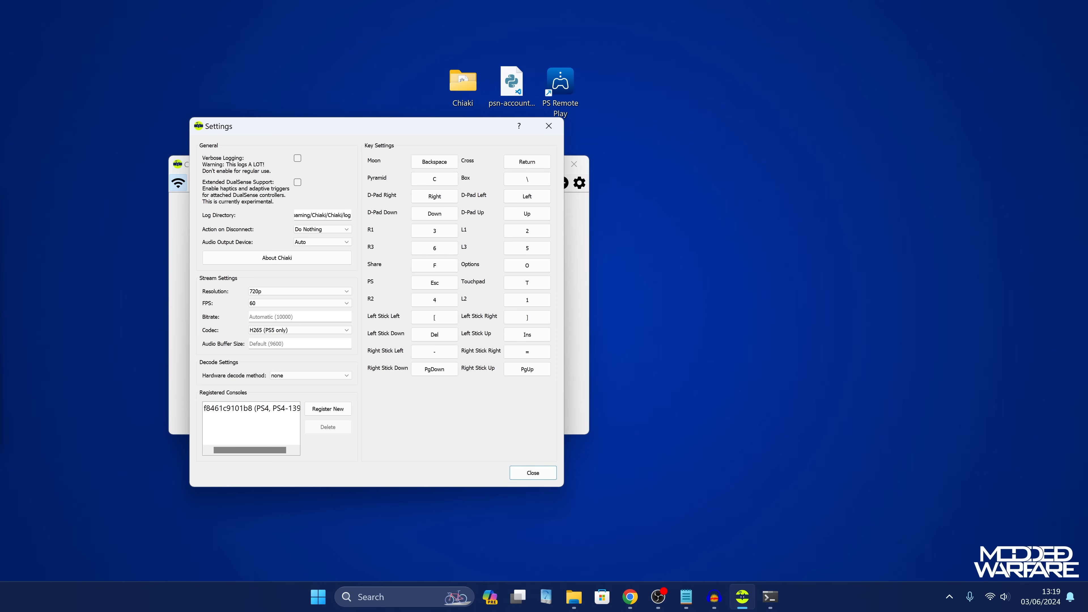
left_click(276, 335)
left_click(269, 339)
left_click(549, 132)
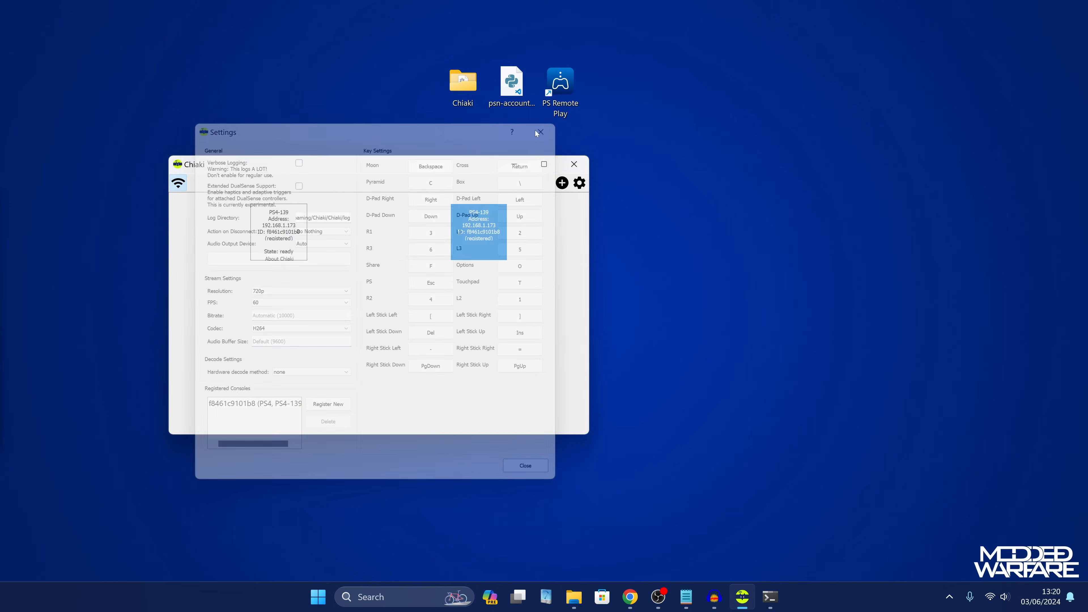
Open Chiaki's audio folder and select qtaudio_windows.dll.
double_click(463, 84)
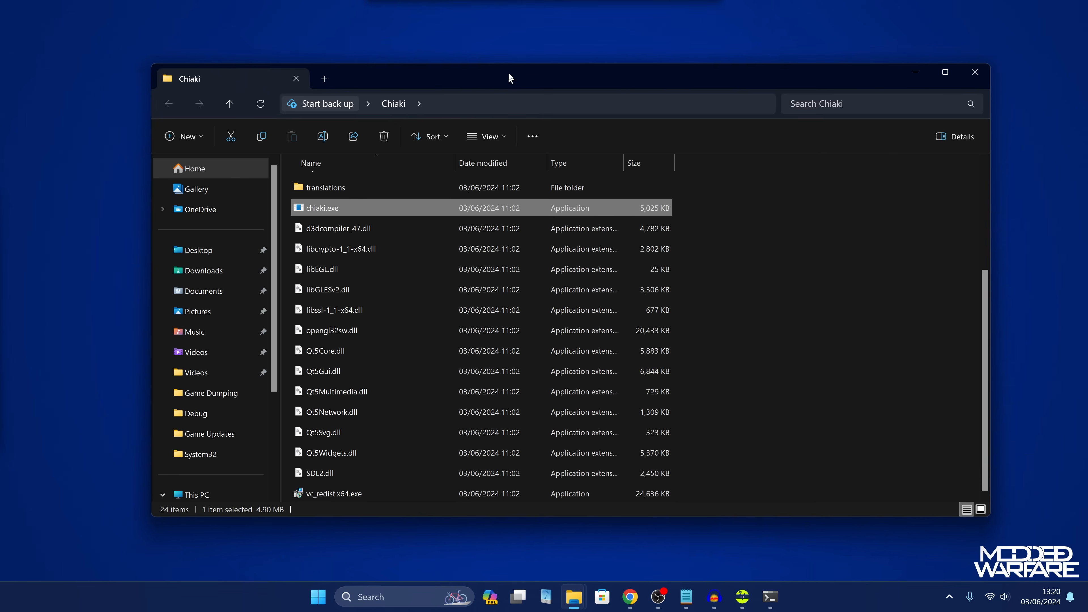
left_click_drag(508, 77, 472, 69)
scroll(374, 233, "up", 3)
left_click(381, 177)
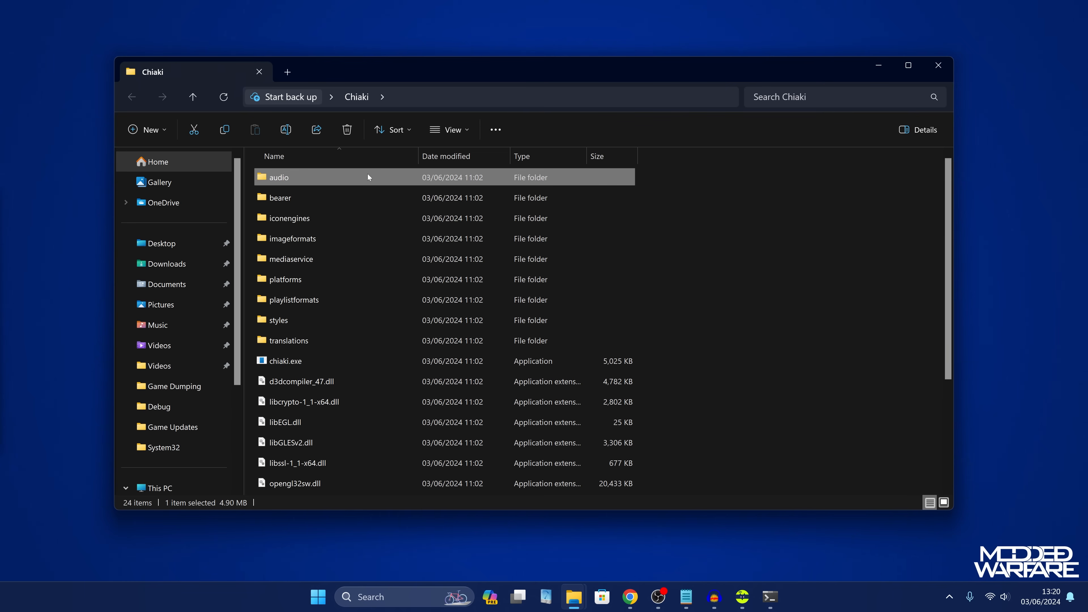
double_click(296, 179)
left_click(339, 200)
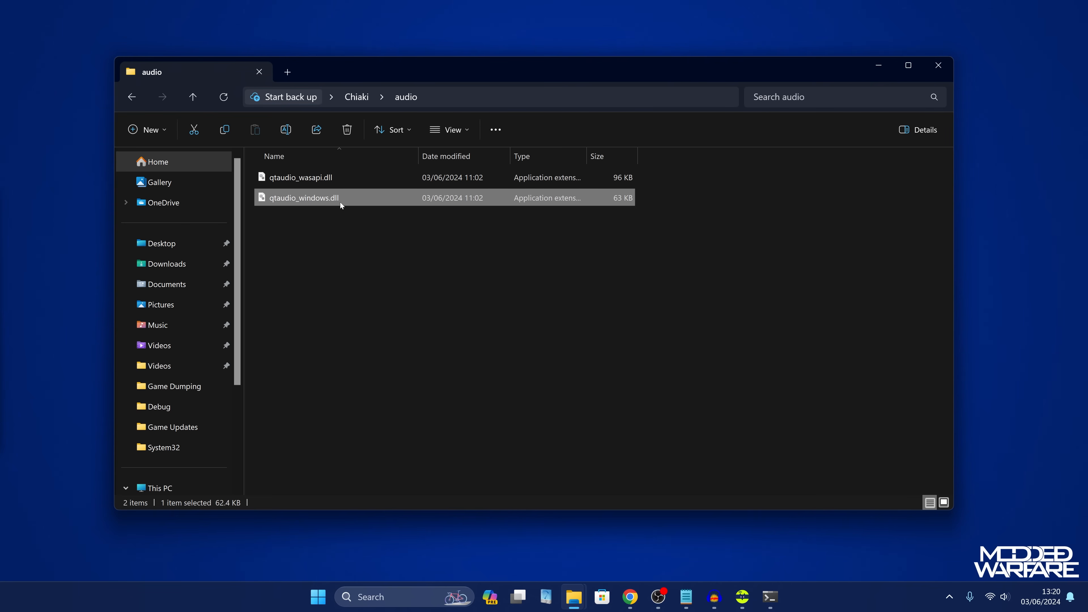
Close Chiaki to release qtaudio_windows.dll, then delete the file.
key("Delete")
key("Escape")
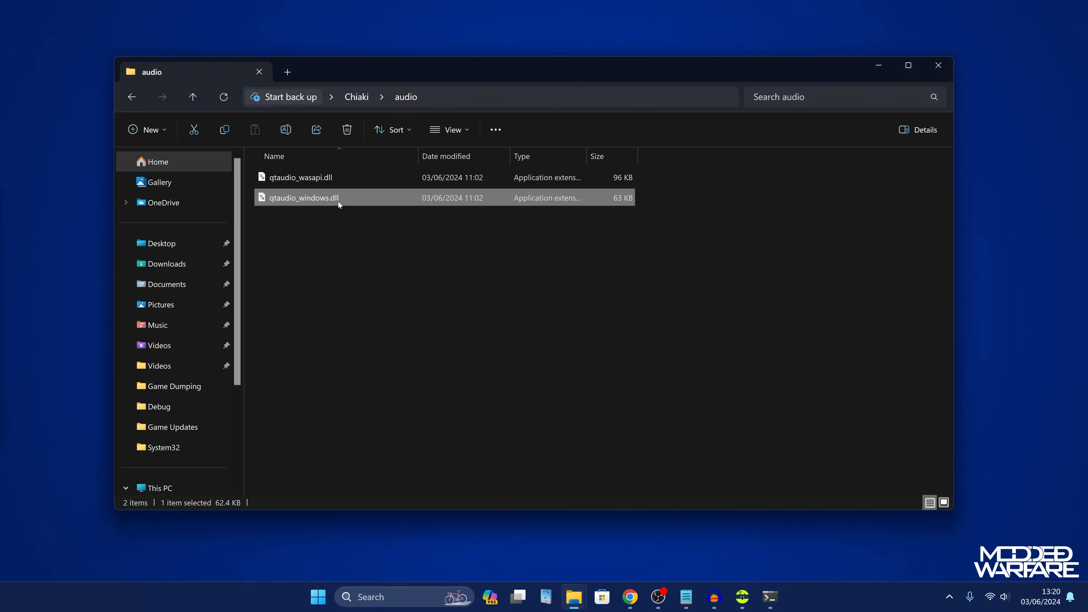
left_click_drag(469, 80, 491, 285)
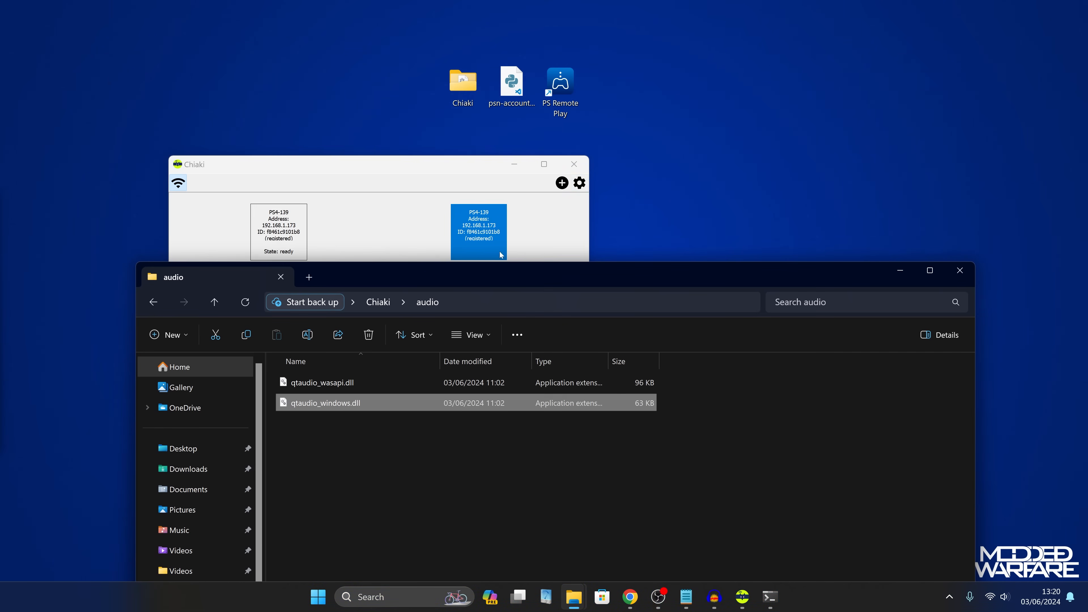
left_click(574, 165)
left_click_drag(639, 276, 639, 107)
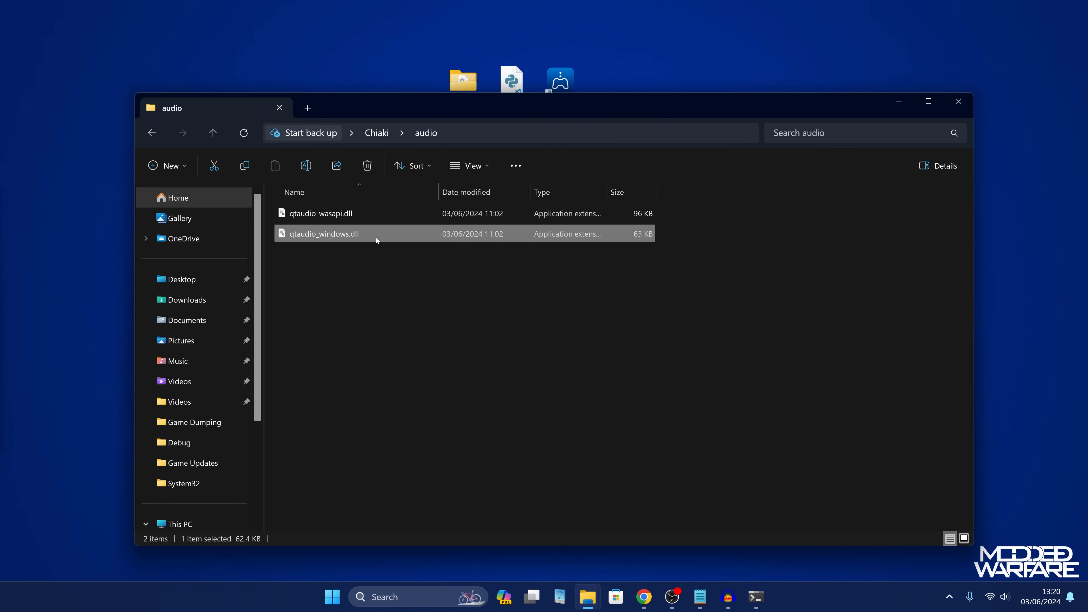
key("Delete")
Relaunch chiaki.exe from the Chiaki folder.
left_click(958, 101)
double_click(463, 81)
double_click(357, 394)
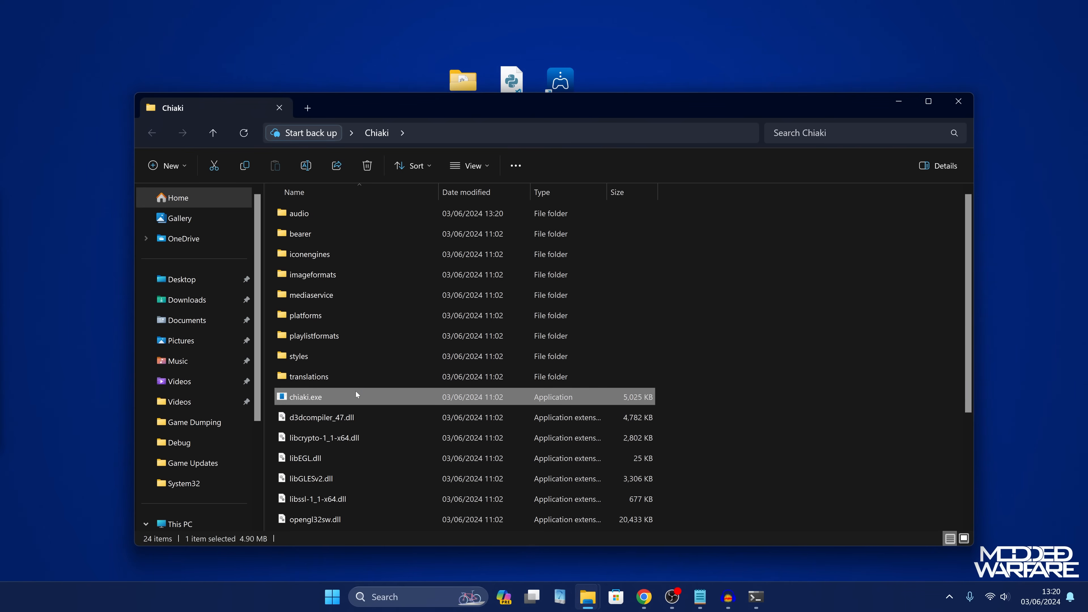
Restart the PS4 stream, check it responds in the Settings list, then end it and open Chiaki's settings.
left_click_drag(506, 202, 533, 95)
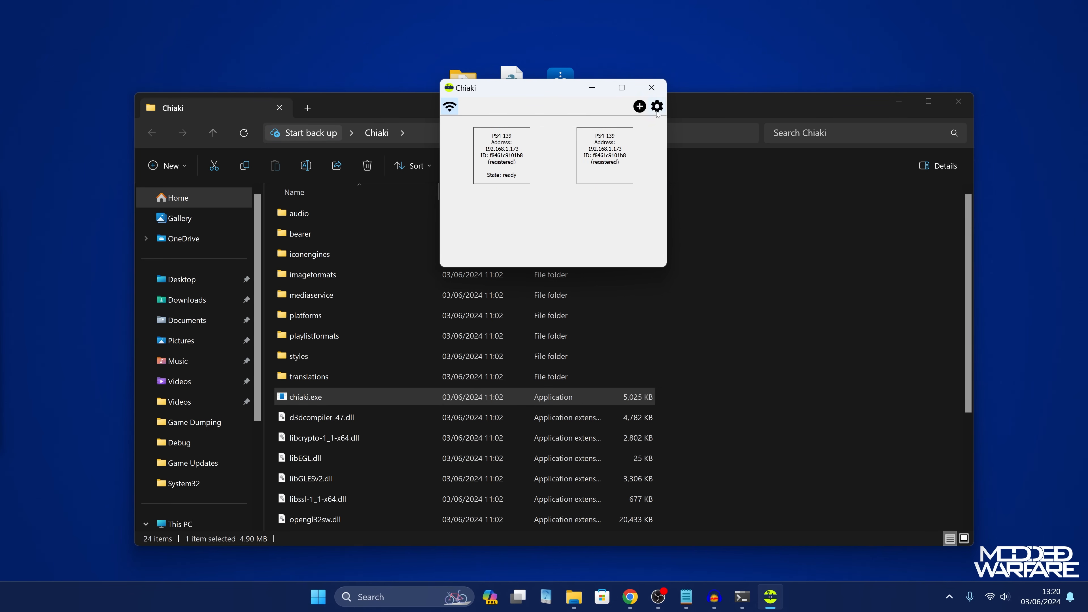
double_click(609, 157)
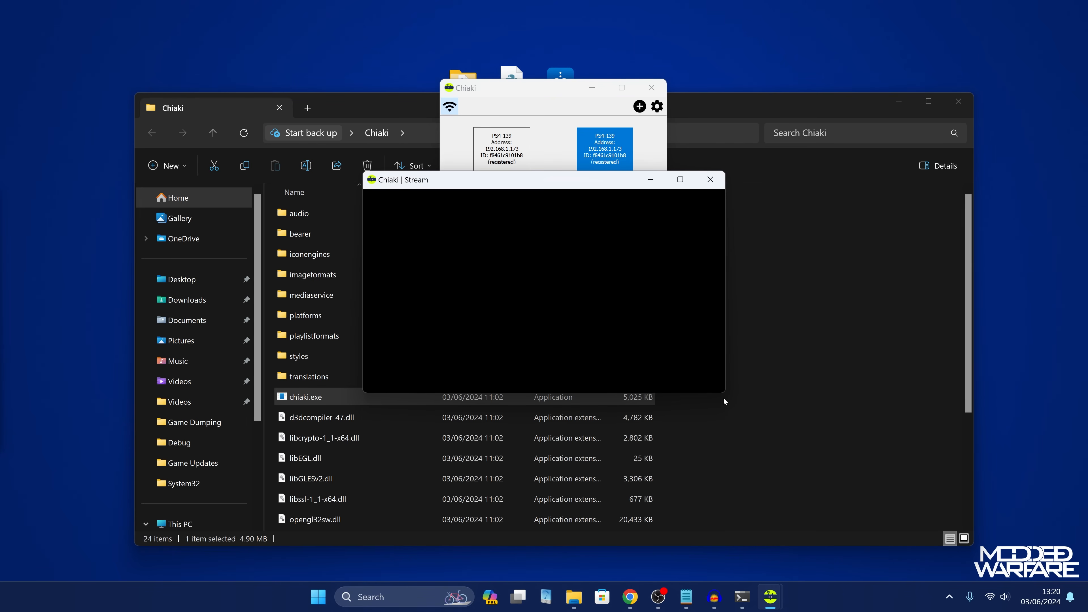
key("Down")
key("Down")
key("Down")
key("Down")
key("Down")
key("Down")
key("Down")
key("Up")
key("Up")
key("Up")
key("Up")
key("Up")
key("Up")
key("Up")
key("Up")
key("Down")
key("Down")
key("Down")
key("Down")
key("Down")
key("Down")
key("Down")
key("Down")
key("Down")
key("Down")
key("Down")
key("Down")
key("Up")
key("Up")
key("Up")
key("Up")
key("Up")
key("Up")
key("Down")
key("Down")
key("Down")
key("Down")
key("Down")
key("Up")
key("Up")
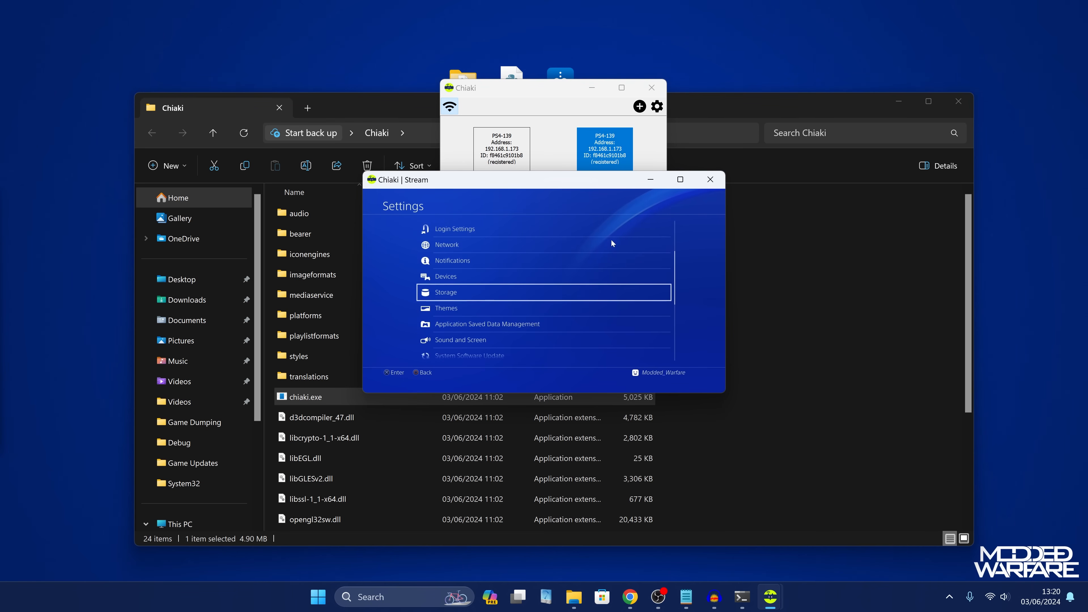
left_click(709, 180)
left_click(656, 106)
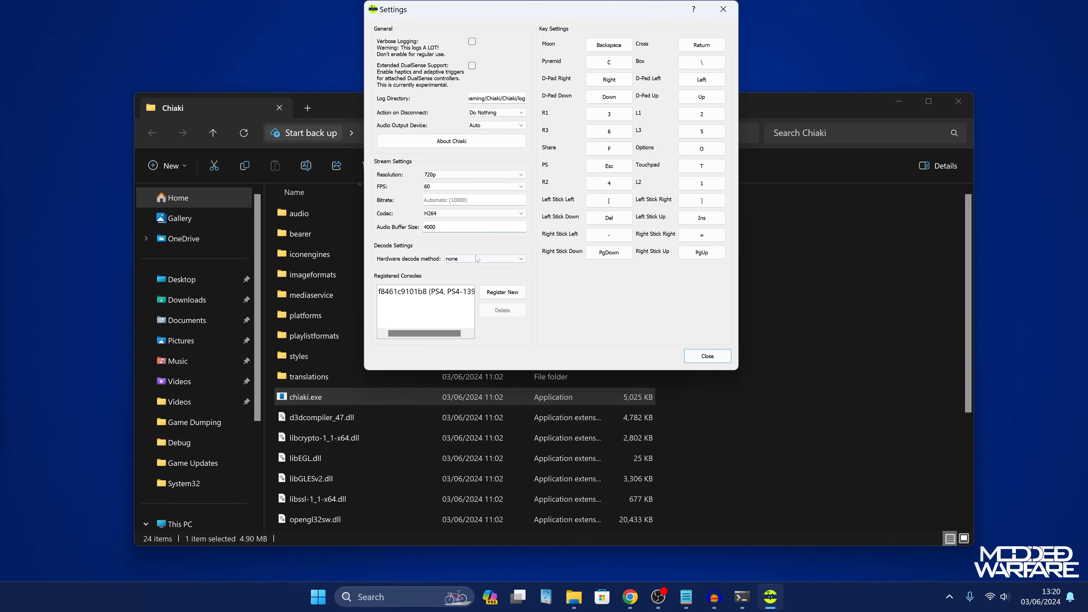
Keep the 4000 audio buffer, start a new PS4 stream and enlarge and reposition its window.
left_click(707, 356)
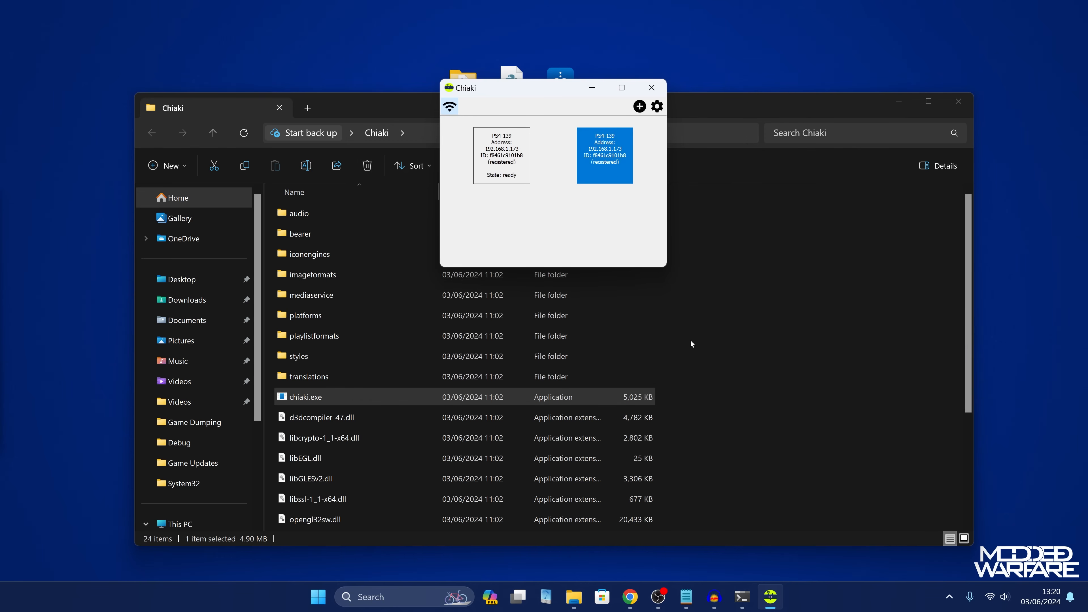
double_click(618, 156)
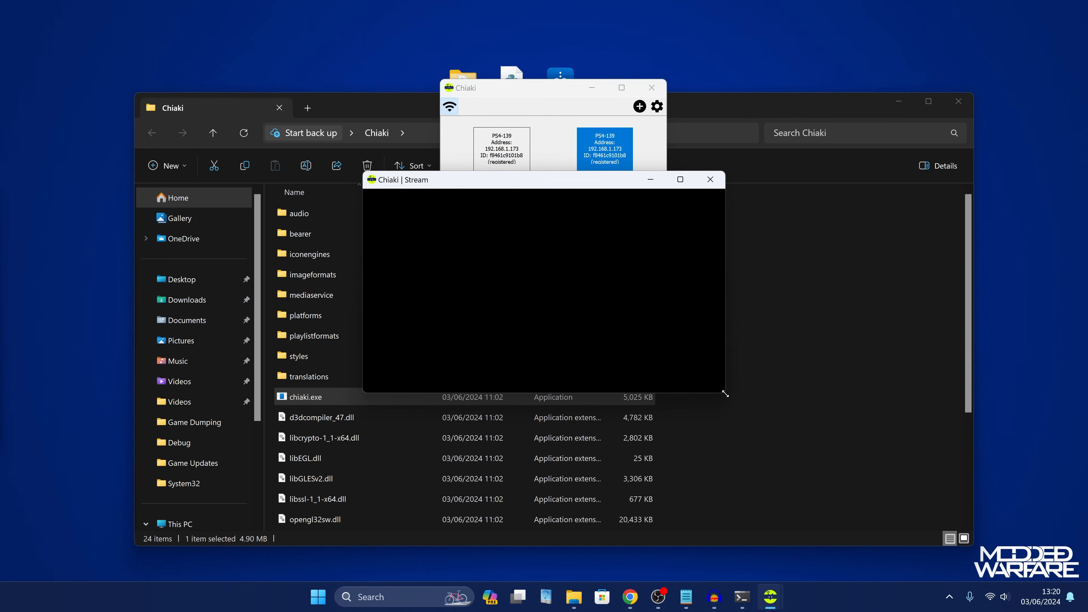
left_click_drag(725, 393, 930, 504)
left_click_drag(679, 181, 649, 167)
left_click(897, 104)
left_click_drag(737, 167, 702, 153)
Move up and down the PS4 Settings list and raise the stream window higher on screen.
key("Down")
key("Down")
key("Down")
key("Down")
key("Down")
key("Down")
key("Down")
key("Down")
key("Down")
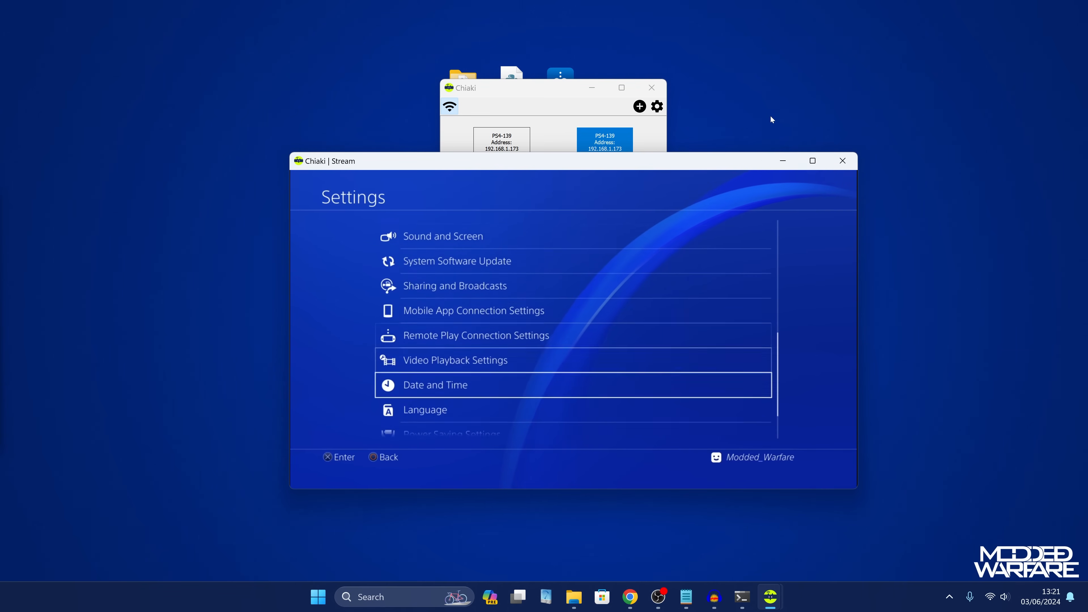
key("Down")
key("Down")
key("Up")
key("Up")
key("Up")
key("Up")
key("Up")
key("Up")
key("Up")
key("Up")
key("Up")
key("Up")
key("Up")
key("Up")
key("Up")
key("Up")
key("Up")
key("Up")
key("Up")
key("Up")
key("Up")
key("Up")
key("Down")
key("Down")
key("Down")
key("Down")
key("Down")
key("Down")
key("Down")
key("Down")
key("Down")
key("Down")
key("Down")
key("Down")
key("Down")
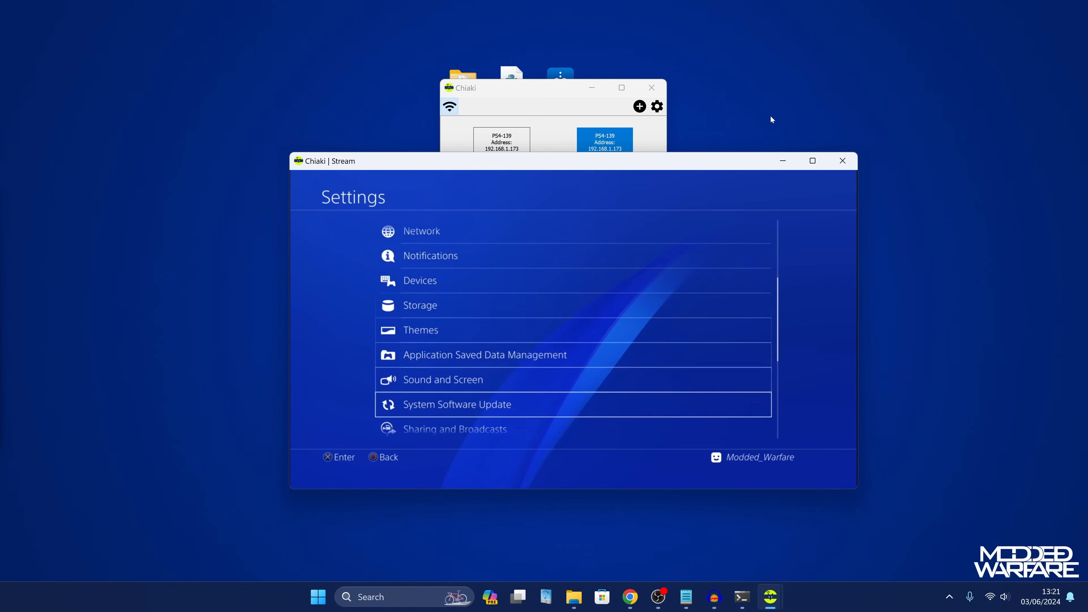
key("Down")
key("Down")
key("Up")
key("Up")
key("Up")
key("Up")
key("Up")
key("Up")
key("Up")
key("Up")
key("Up")
key("Up")
key("Up")
key("Up")
key("Up")
key("Up")
key("Up")
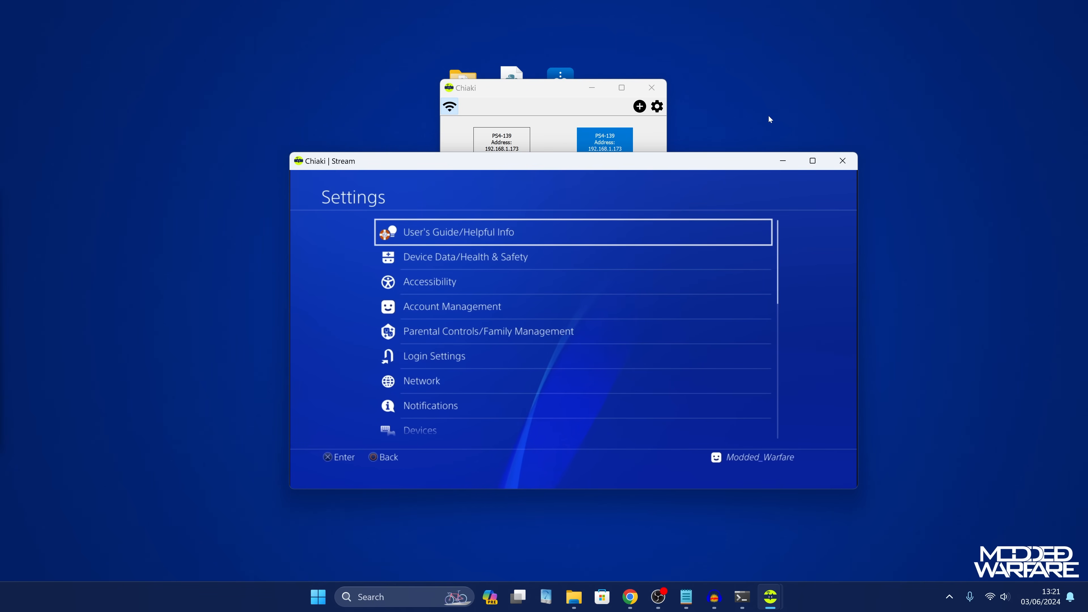
left_click_drag(768, 161, 758, 141)
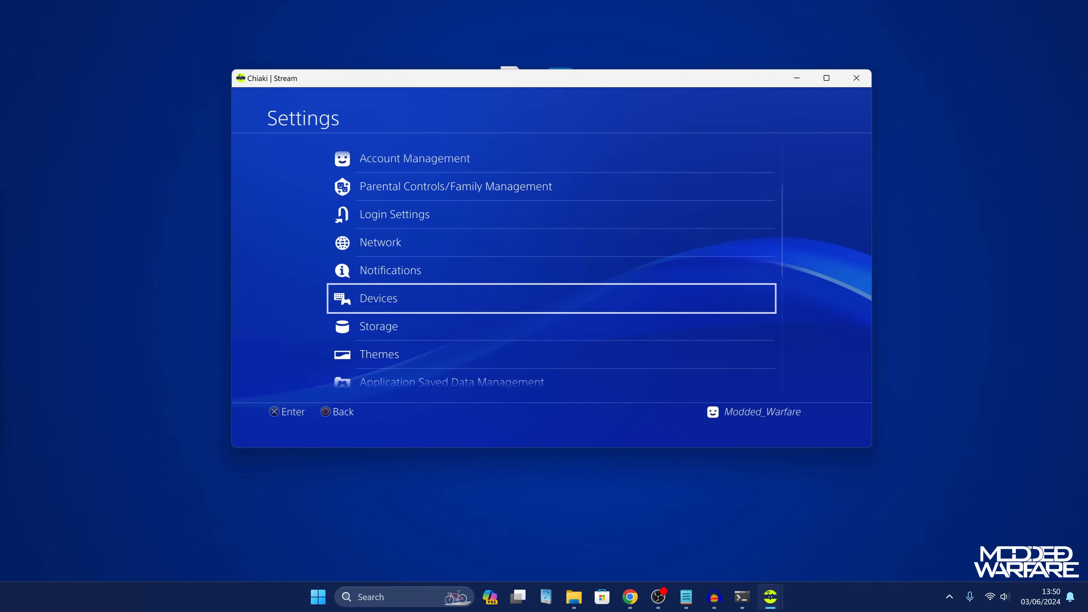
Back out of PS4 Settings to the home screen and return to the Homebrew folder's content row.
key("BackSpace")
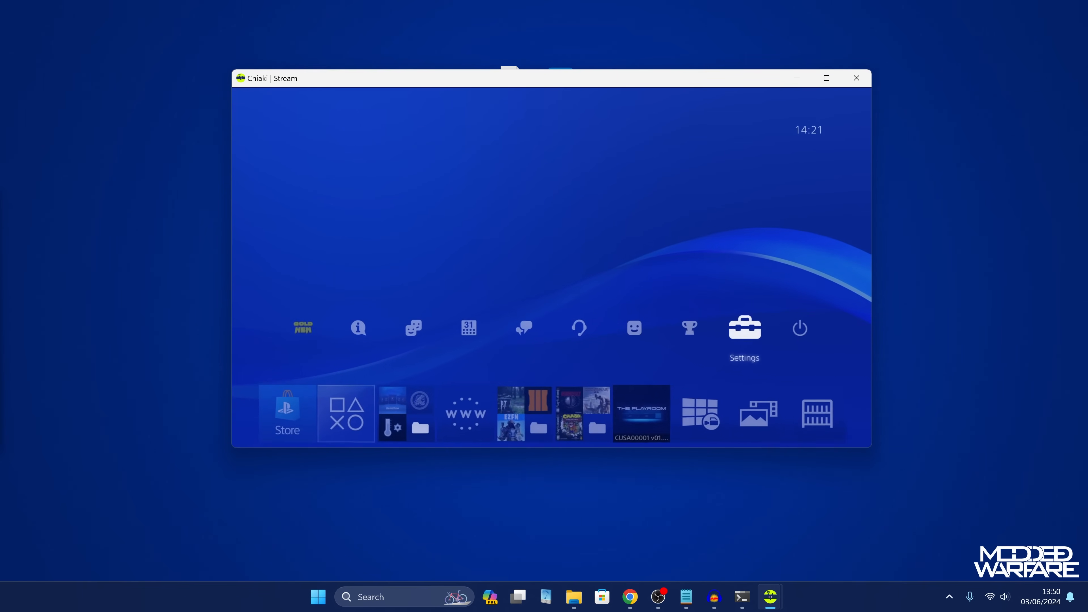
key("Down")
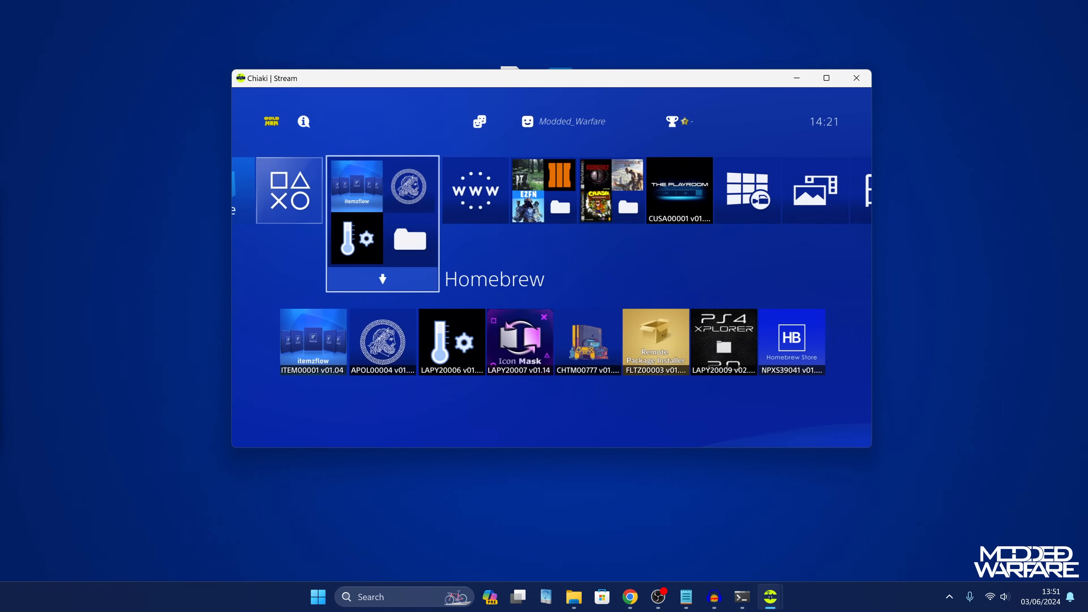
key("Up")
key("Left")
key("Left")
key("Left")
key("Return")
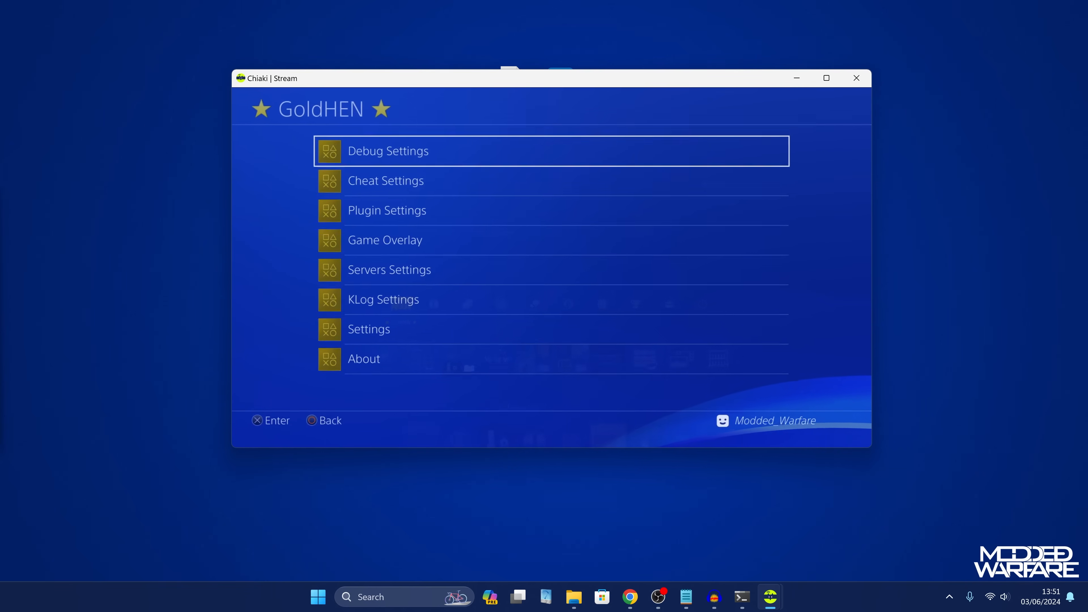
key("Down")
key("Down")
key("Down")
key("Down")
key("Down")
key("Down")
key("Down")
key("Up")
key("Up")
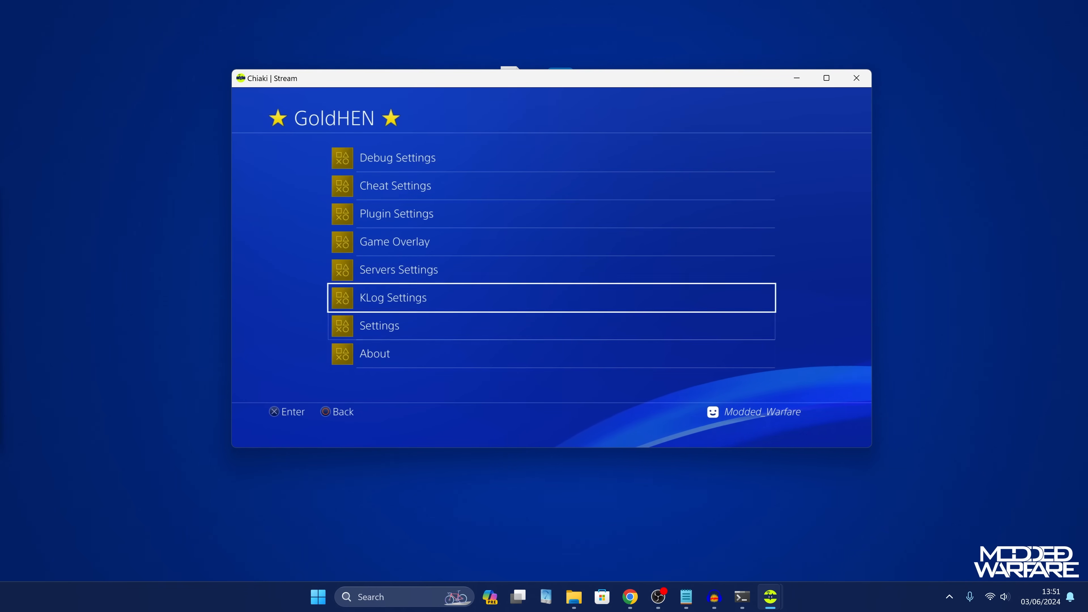
key("Down")
key("Return")
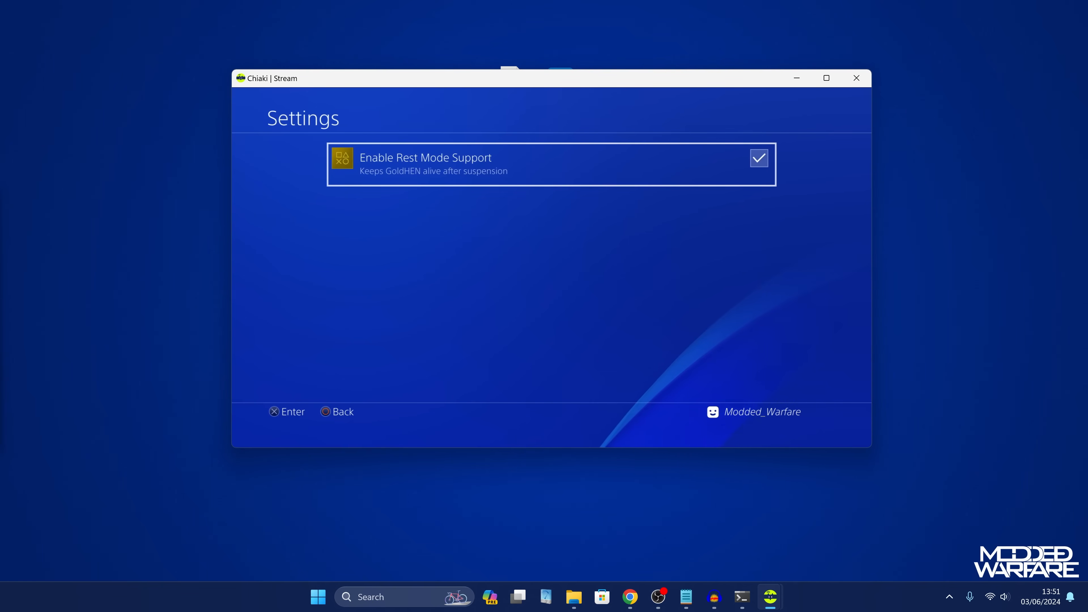
key("Escape")
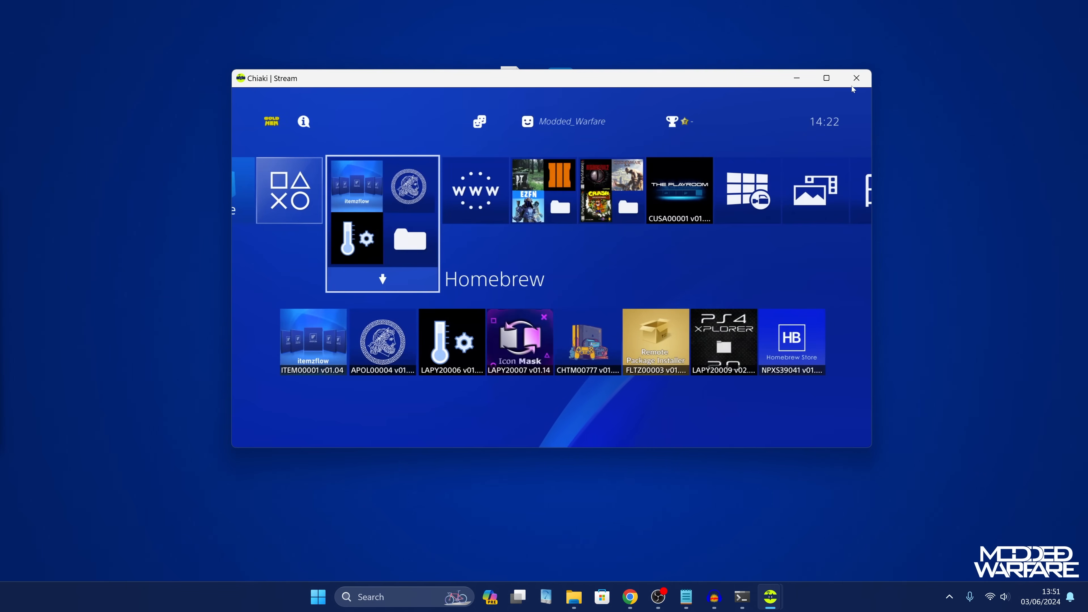
Close the stream window and choose No so the PS4 disconnects without going to sleep.
left_click(857, 78)
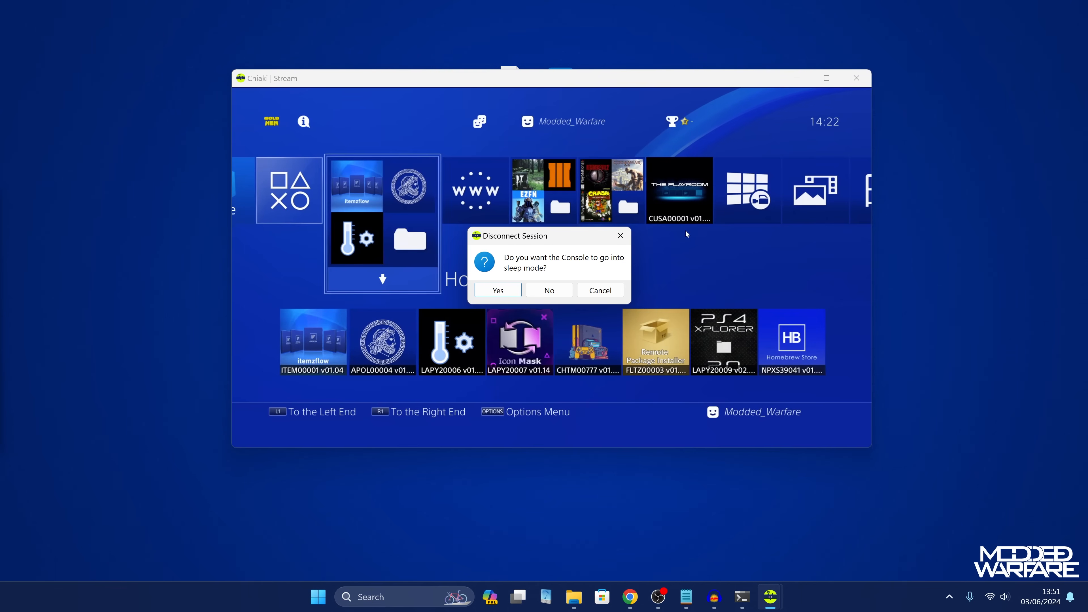
left_click(498, 291)
right_click(675, 240)
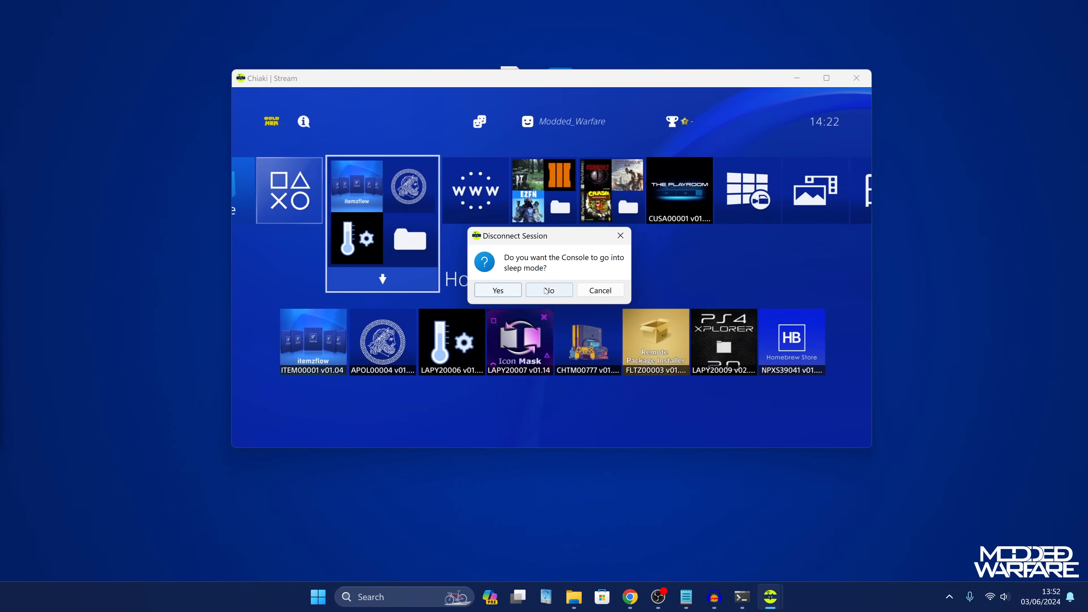
left_click_drag(565, 239, 573, 232)
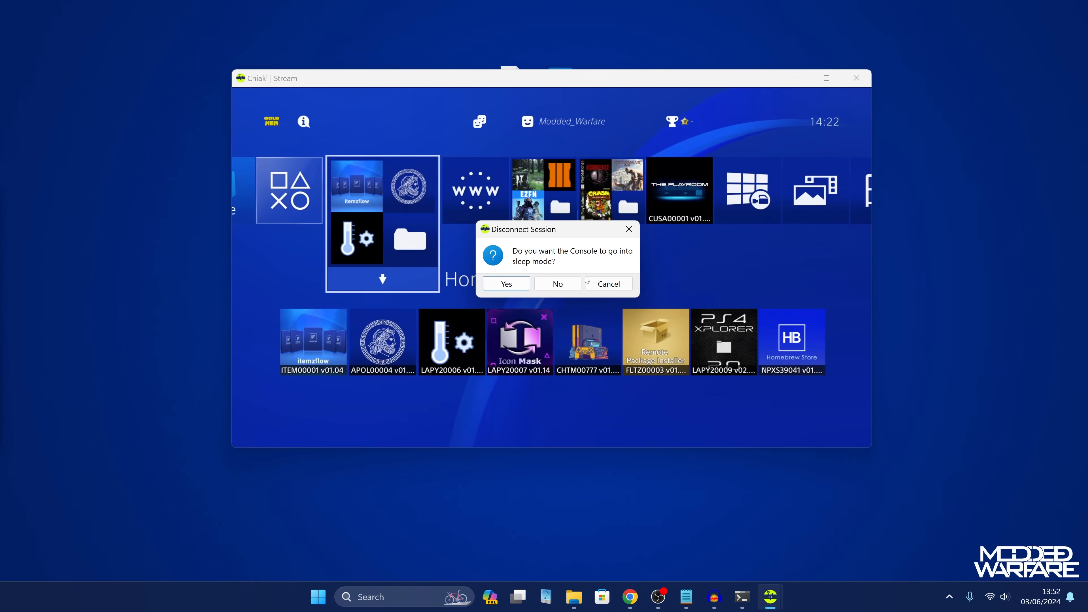
left_click(564, 285)
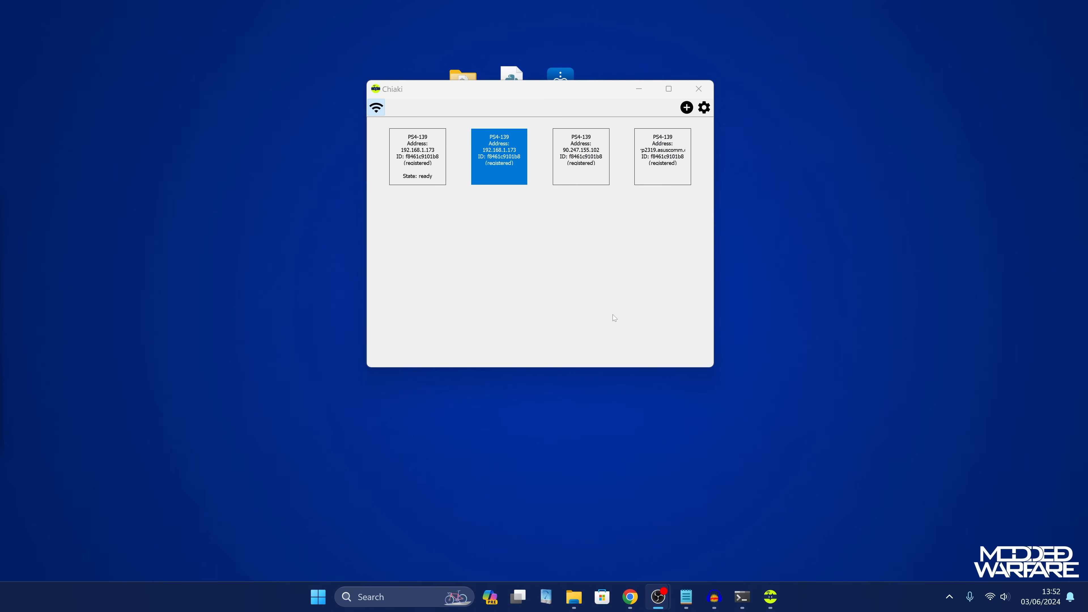
double_click(506, 169)
left_click_drag(587, 128, 586, 70)
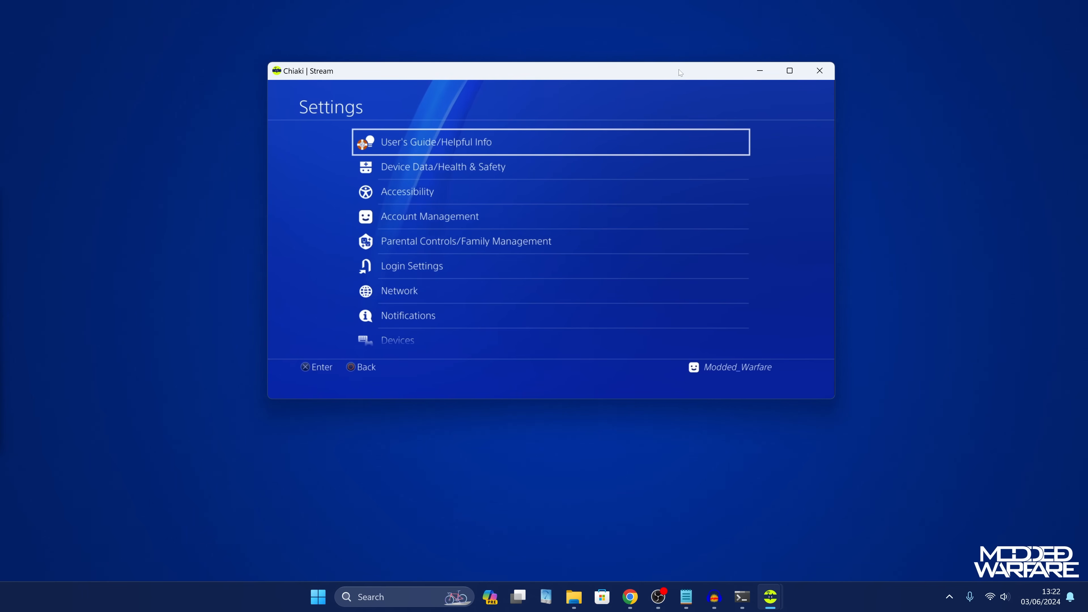
left_click(819, 71)
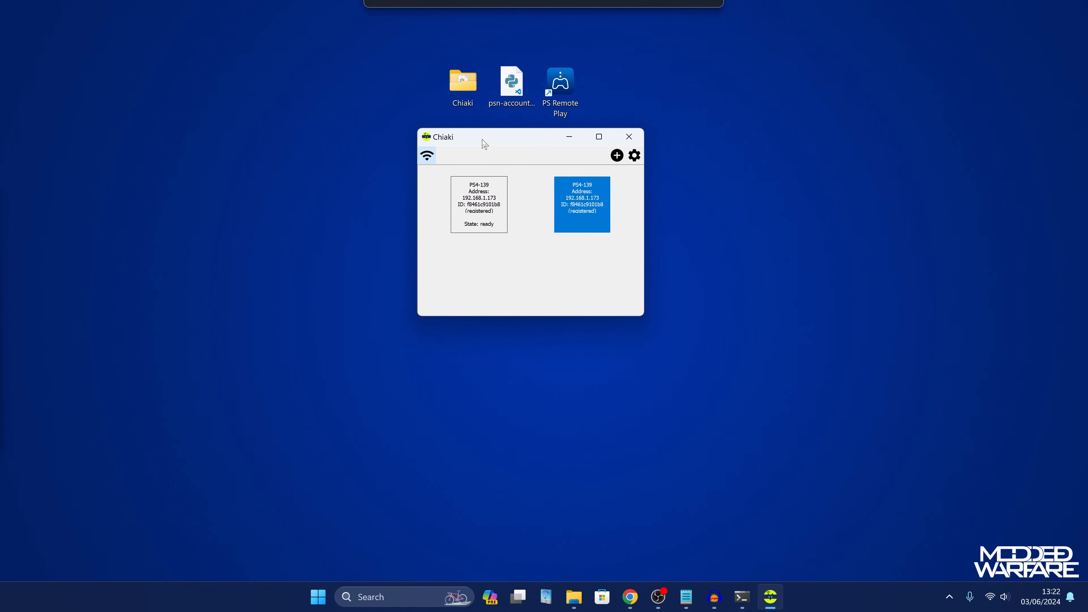
In the incognito window, load the IP lookup page, decline consent and copy the public IPv4 address.
mouse_move(630, 597)
left_click(590, 548)
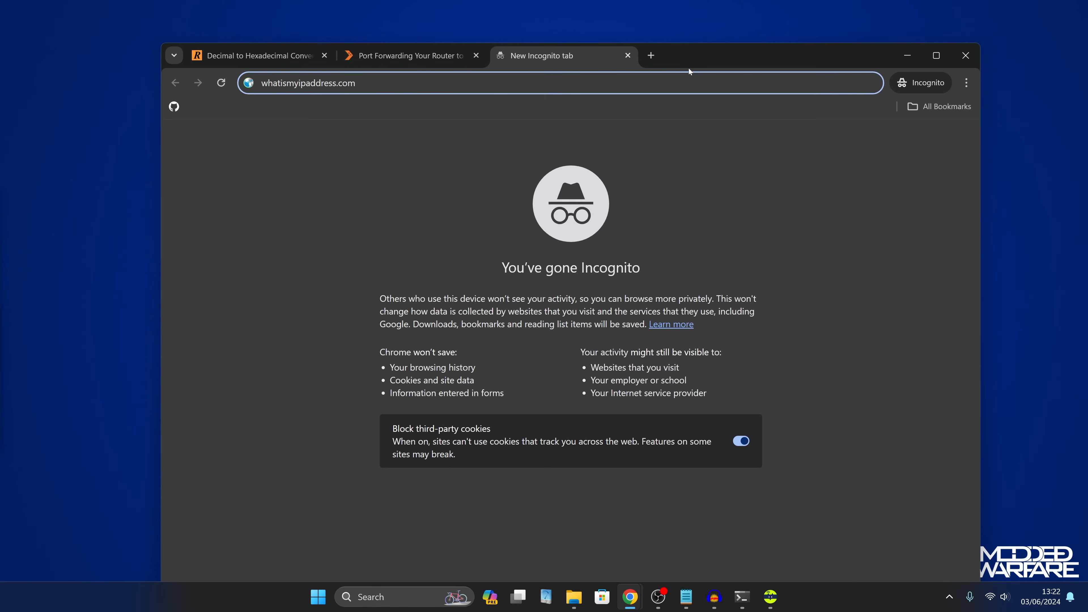
key("Return")
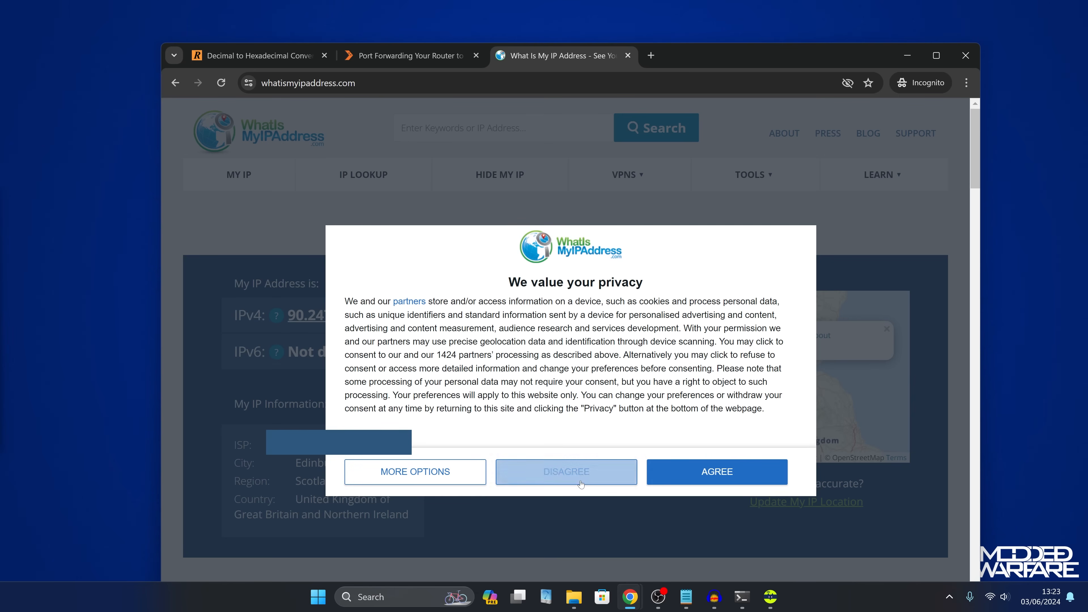
left_click(566, 472)
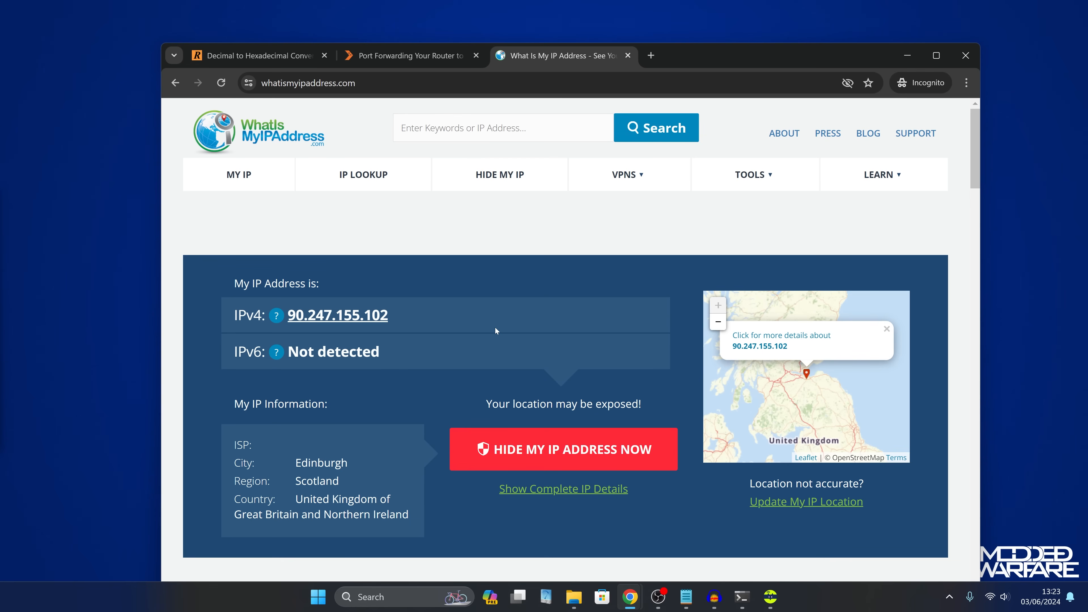
left_click_drag(427, 314, 287, 316)
right_click(327, 313)
left_click(364, 433)
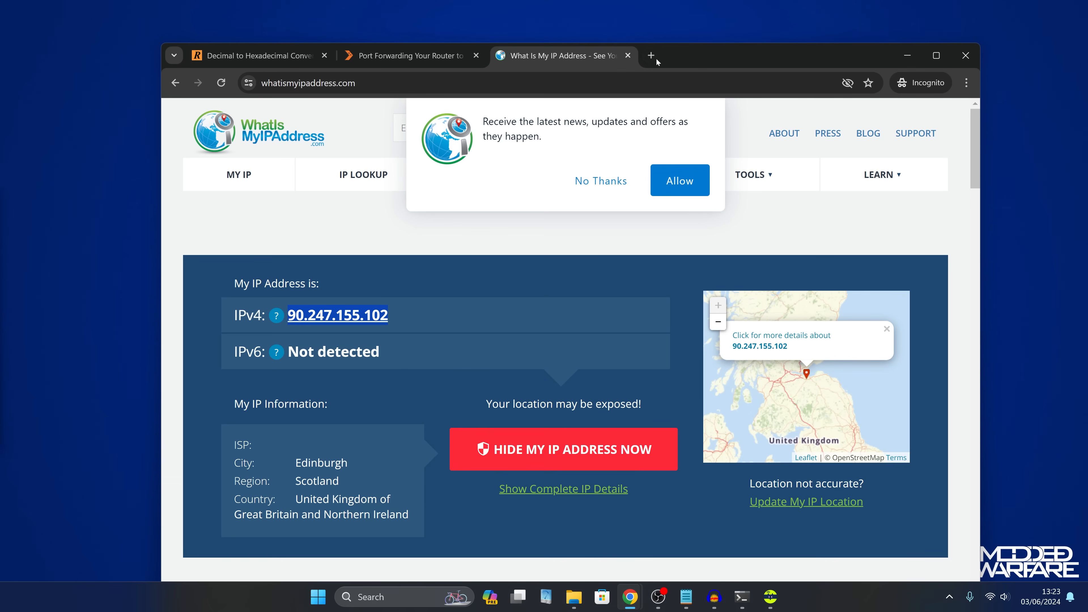
On the port-forwarding guide site, browse the full router list to the BT routers guide.
left_click_drag(691, 59, 693, 58)
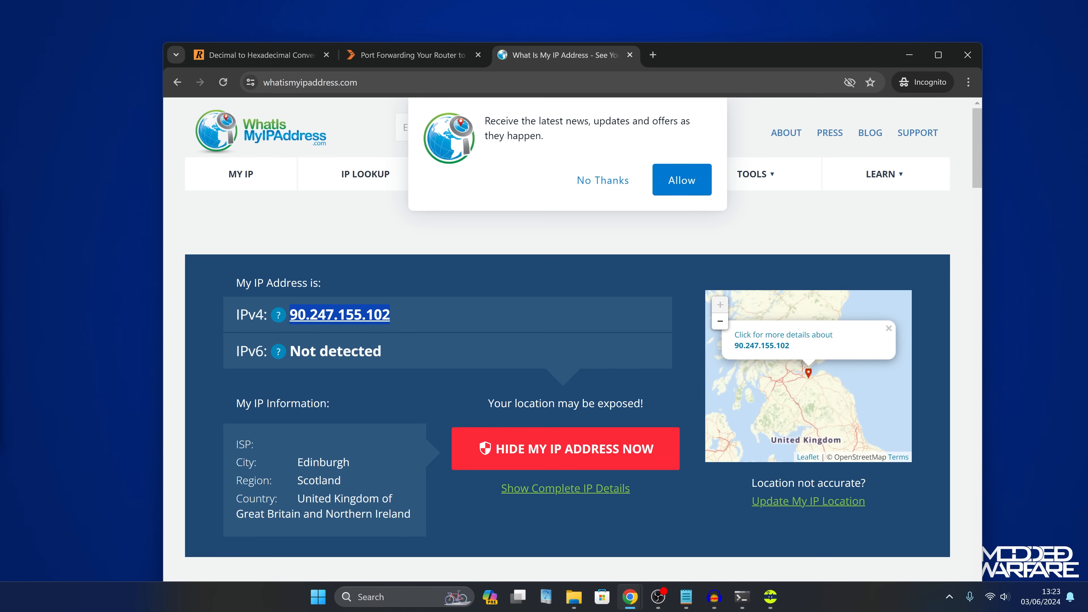
left_click(439, 58)
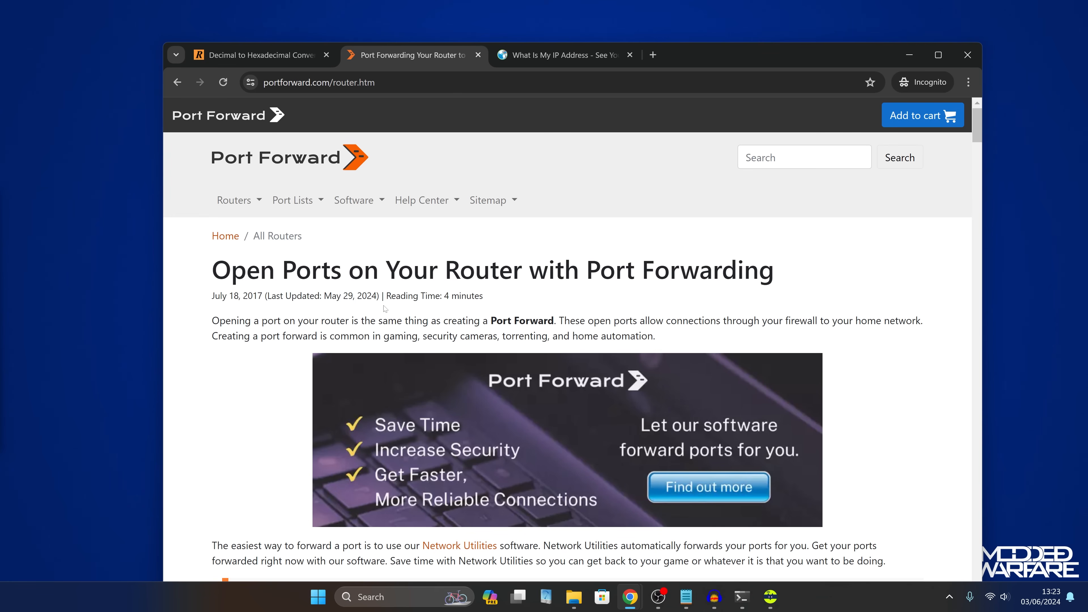
left_click(239, 202)
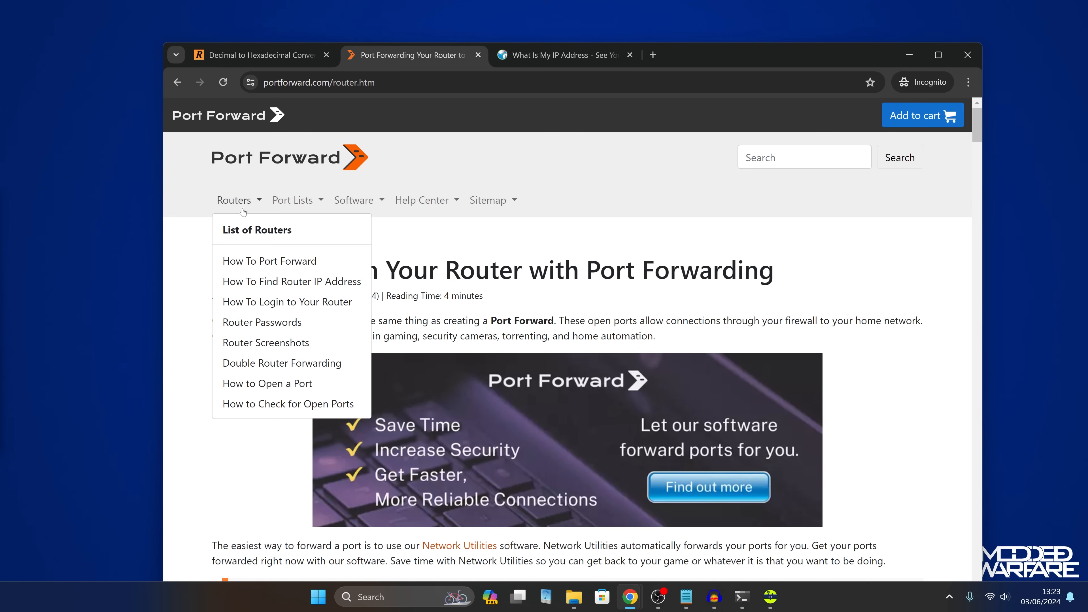
left_click(256, 233)
scroll(694, 385, "down", 12)
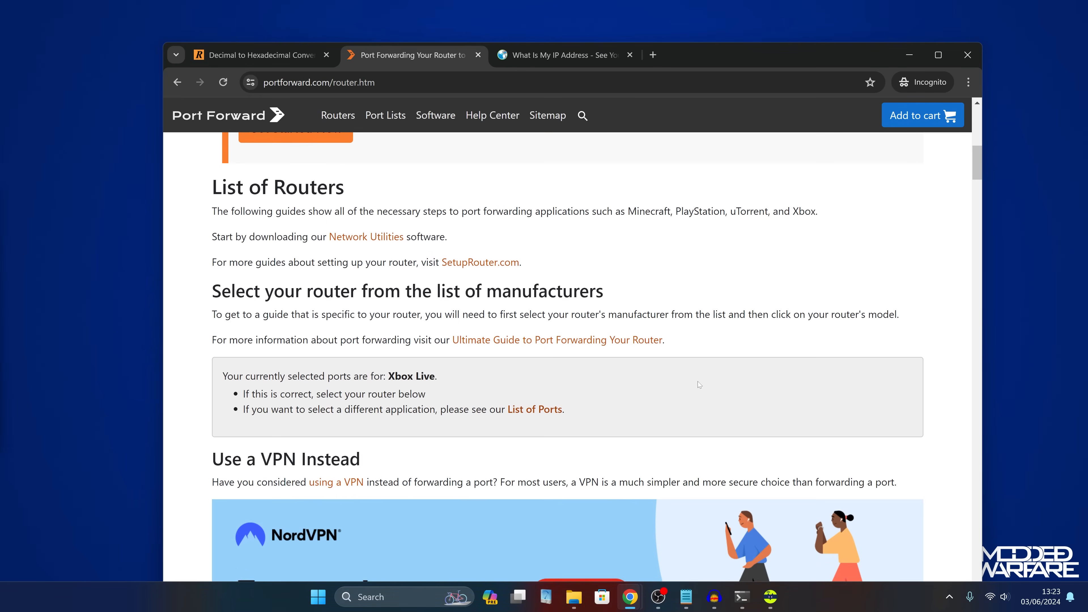
scroll(694, 385, "down", 6)
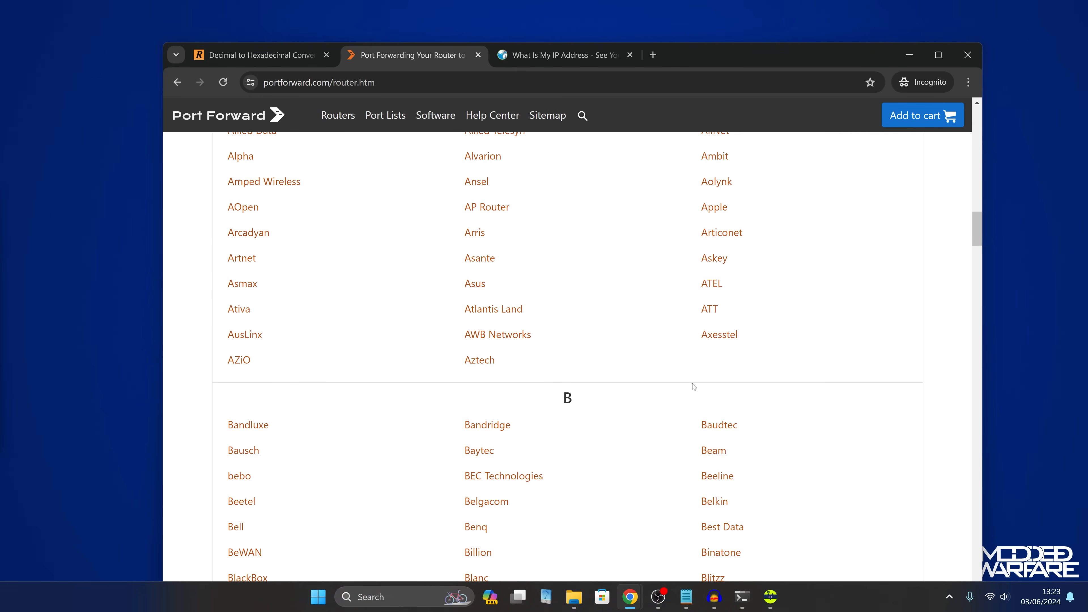
scroll(694, 387, "down", 10)
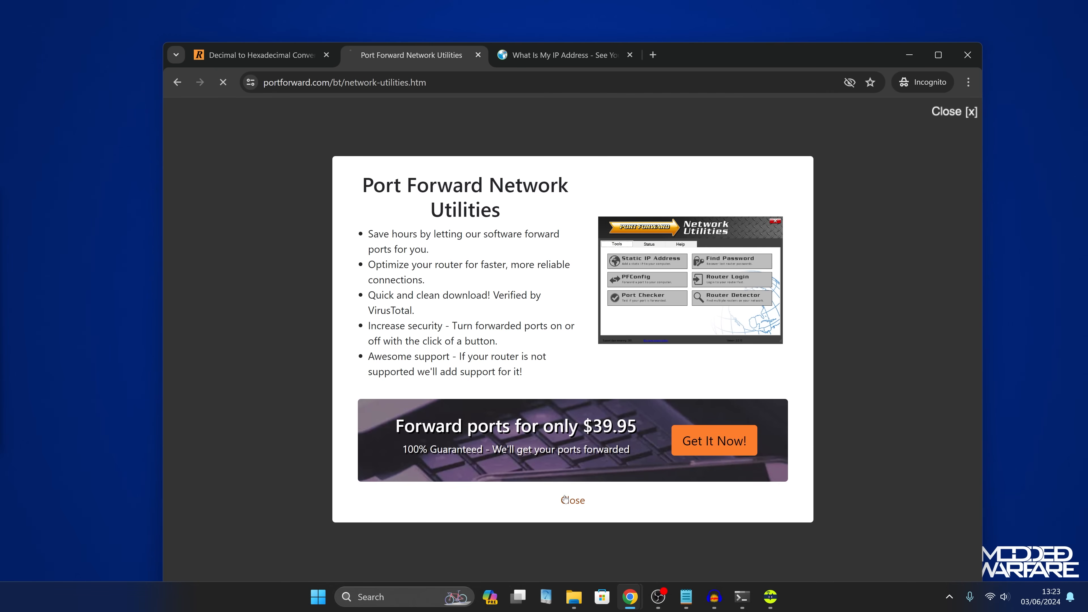
left_click(565, 499)
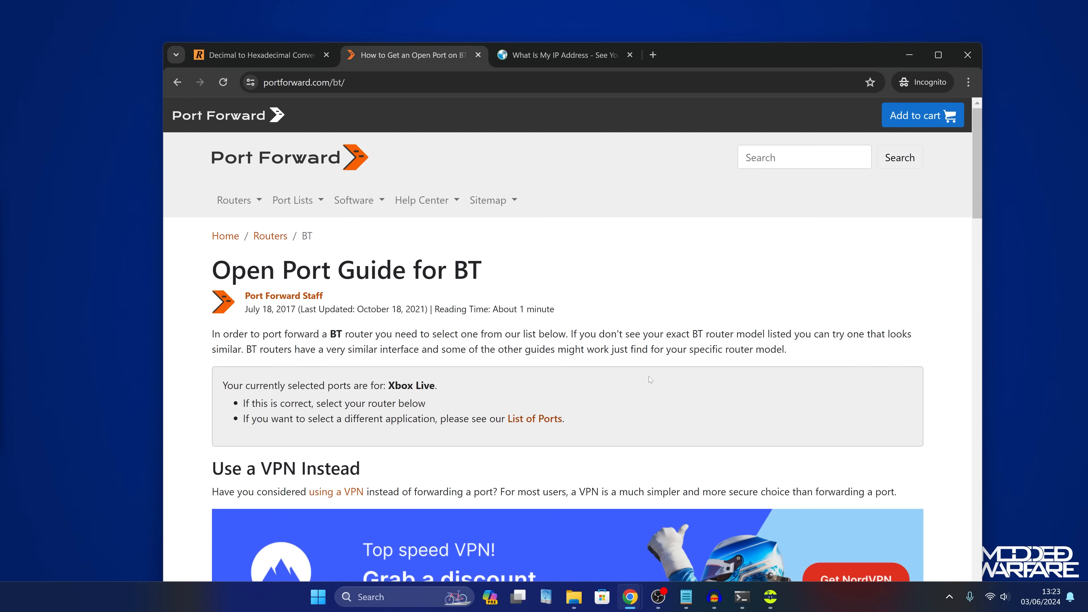
Open the BT Home Hub 5 guide and read down to its Step 4 port list.
scroll(655, 376, "down", 10)
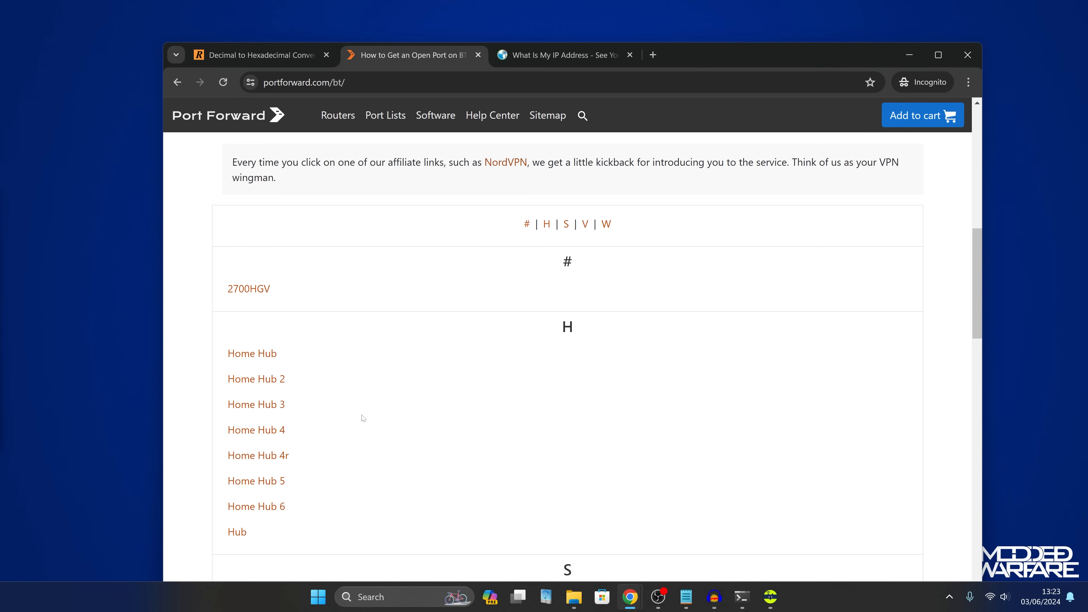
scroll(363, 418, "down", 1)
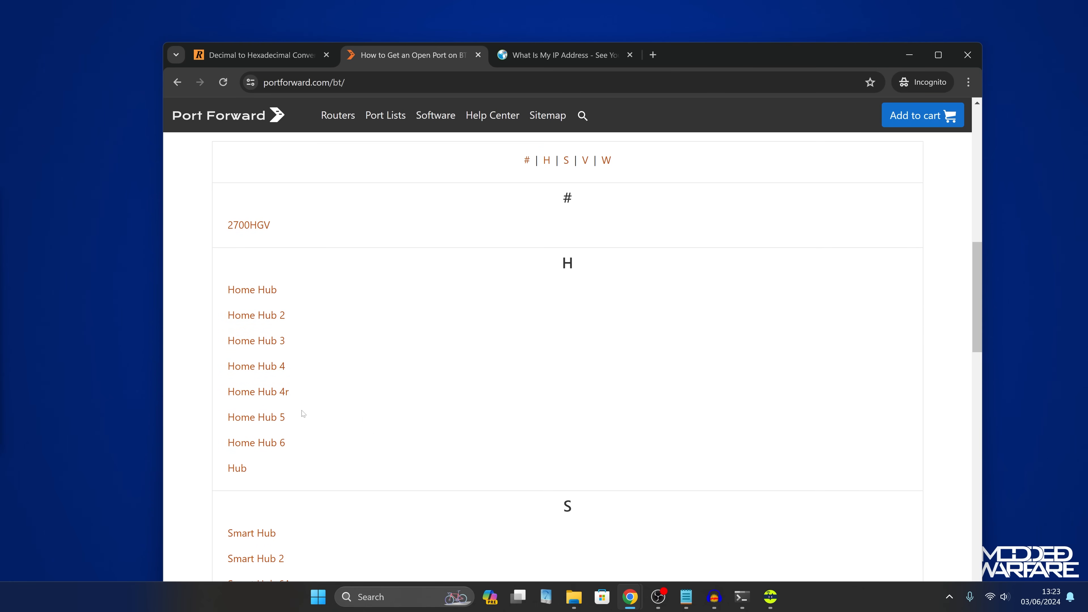
left_click(256, 417)
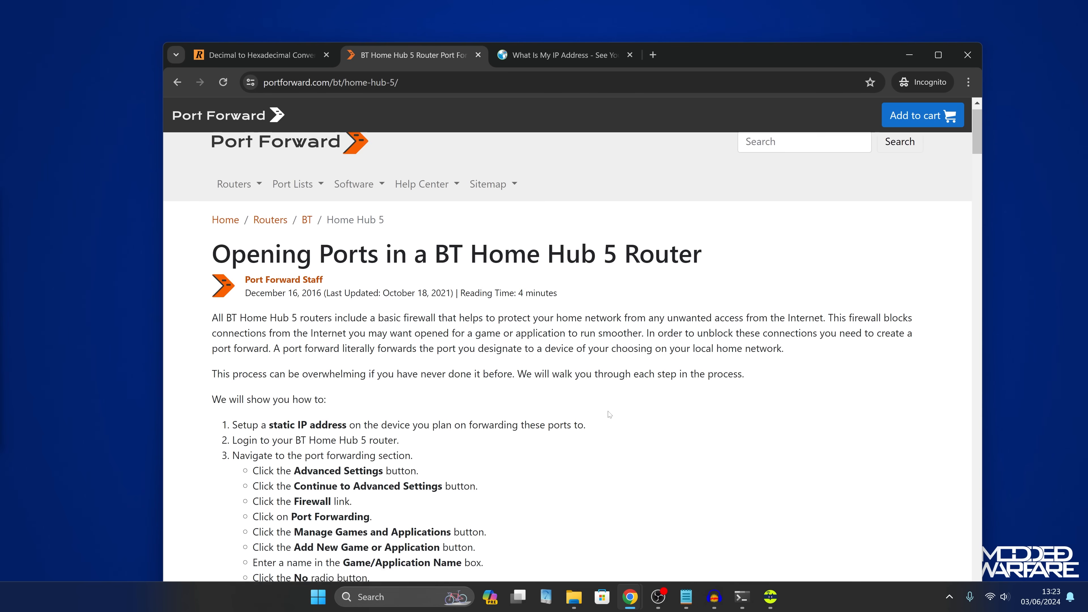
scroll(610, 415, "down", 8)
scroll(610, 416, "down", 17)
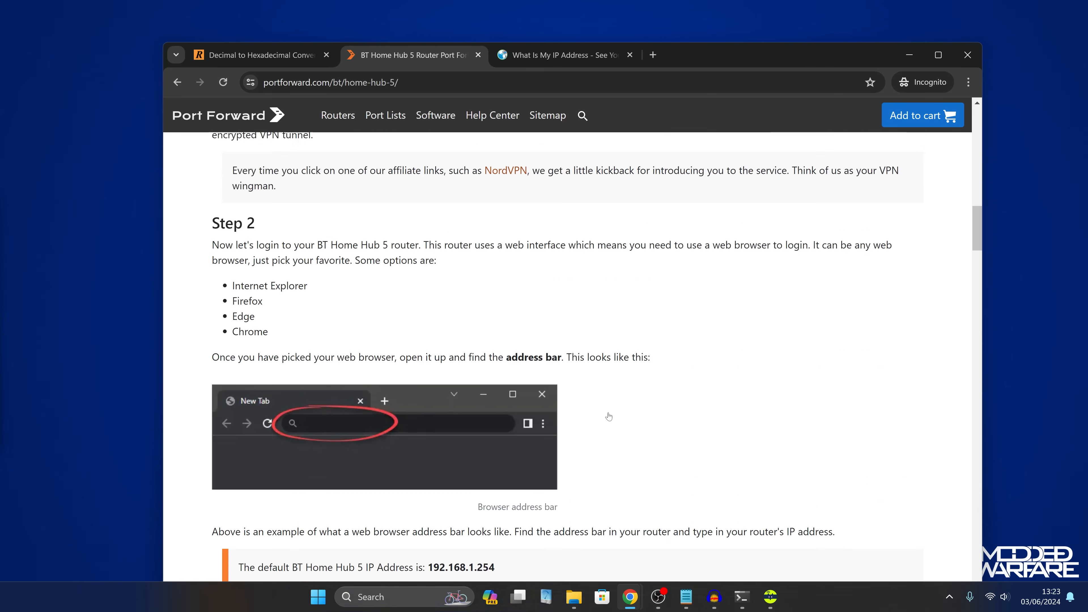
scroll(602, 417, "down", 3)
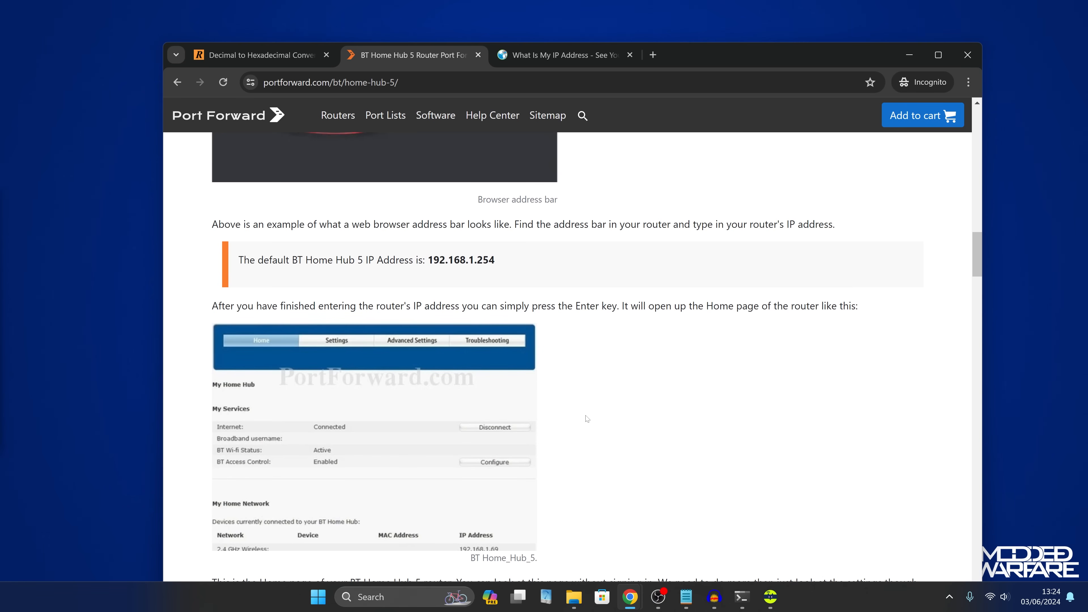
scroll(587, 419, "down", 17)
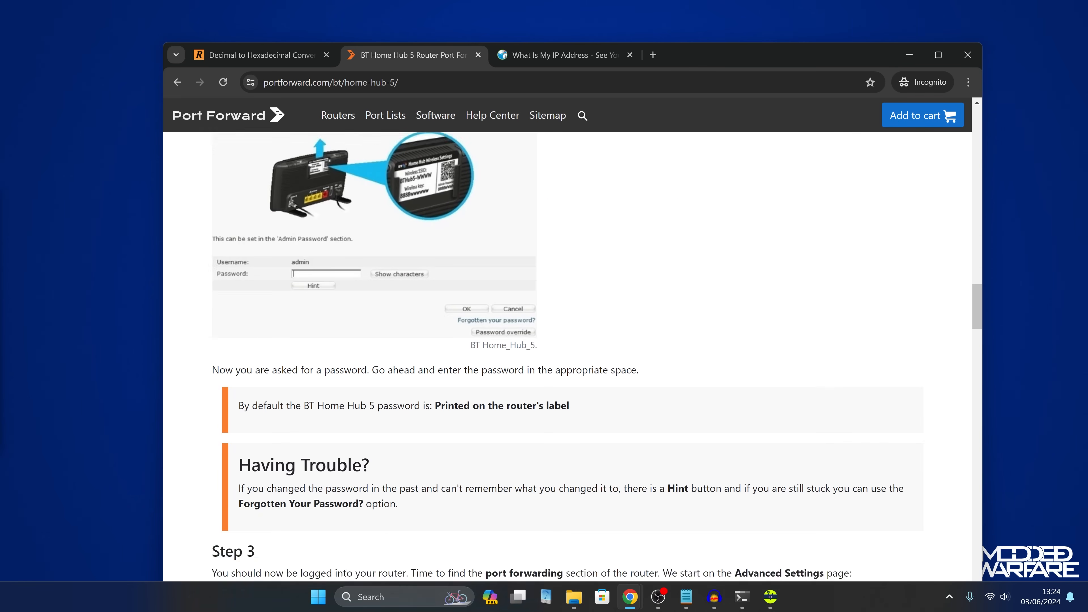
scroll(505, 328, "down", 16)
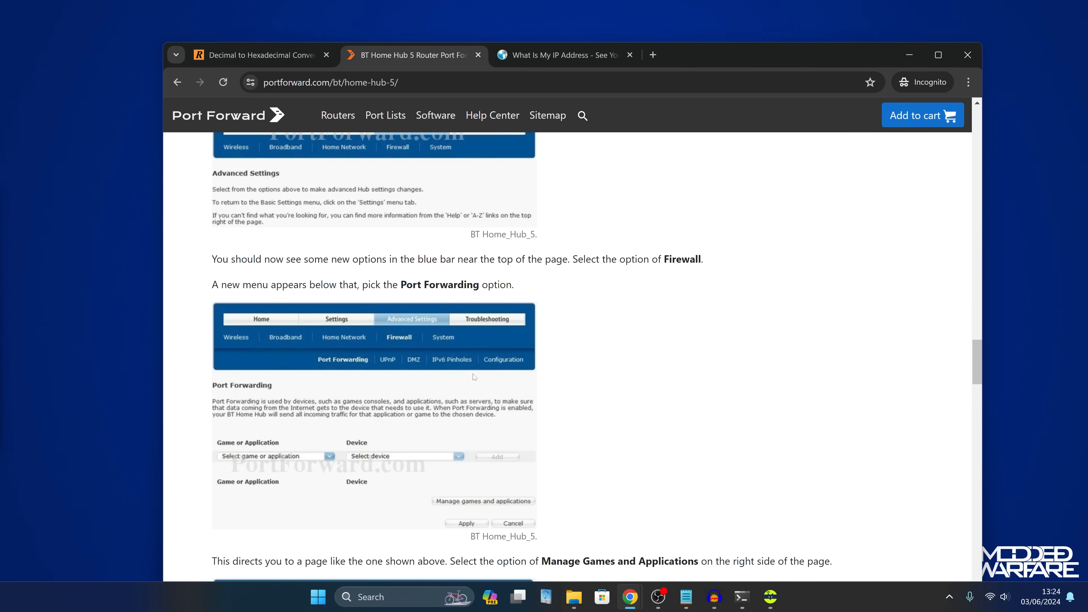
scroll(488, 372, "down", 9)
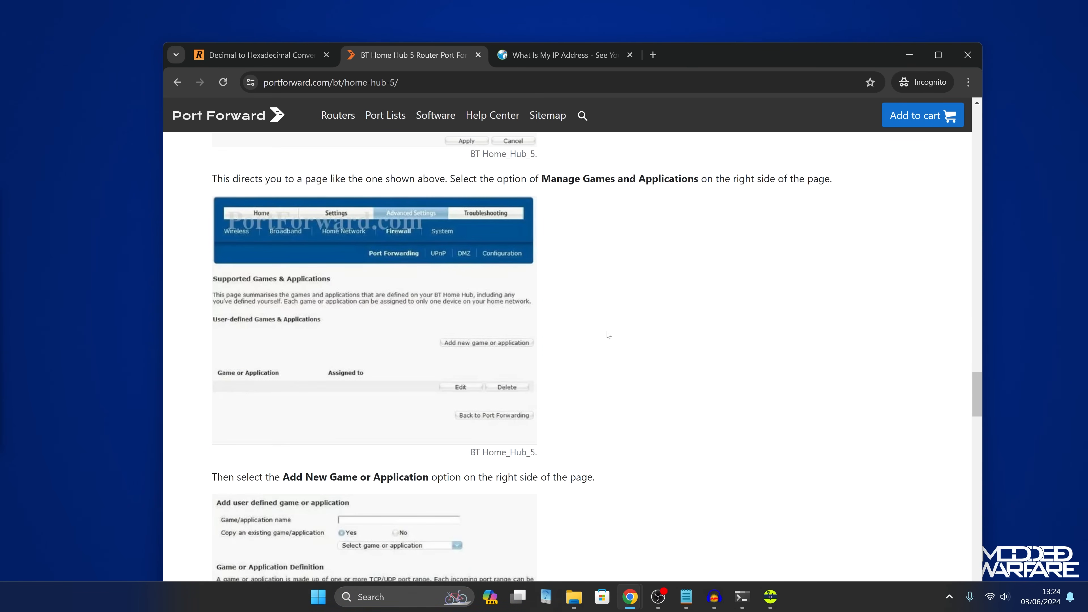
scroll(478, 446, "down", 6)
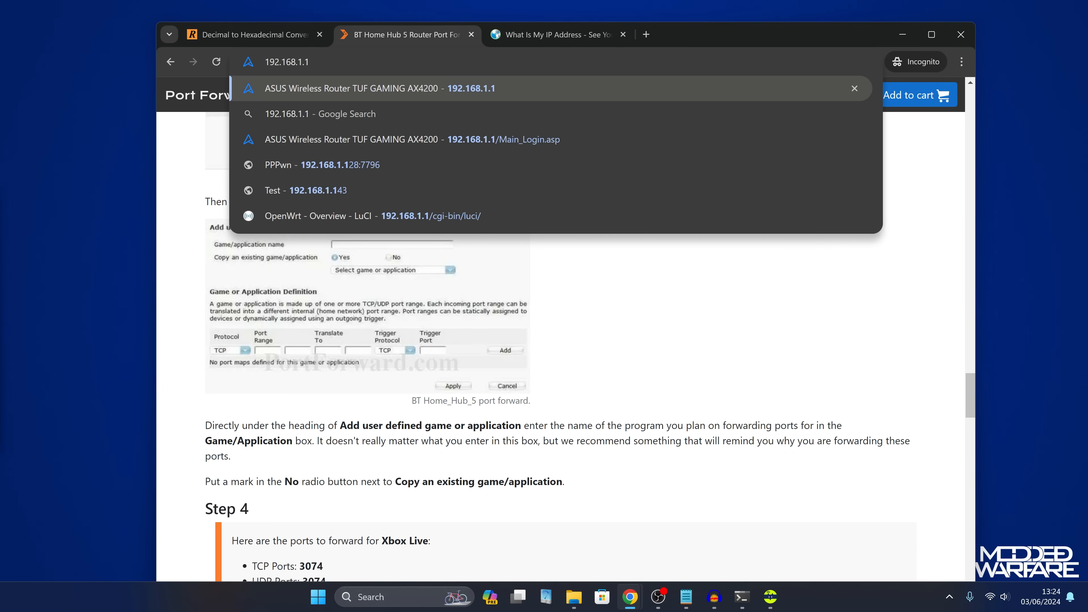
Load the router login page, maximise the browser at 100% zoom, and sign in with the admin credentials.
key("Return")
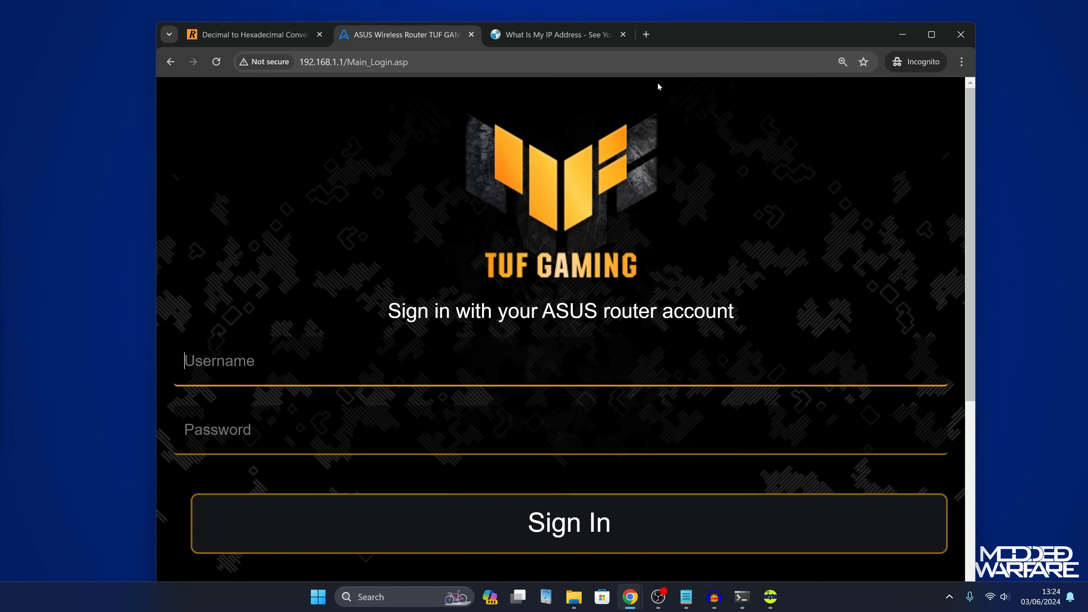
left_click_drag(715, 35, 714, 2)
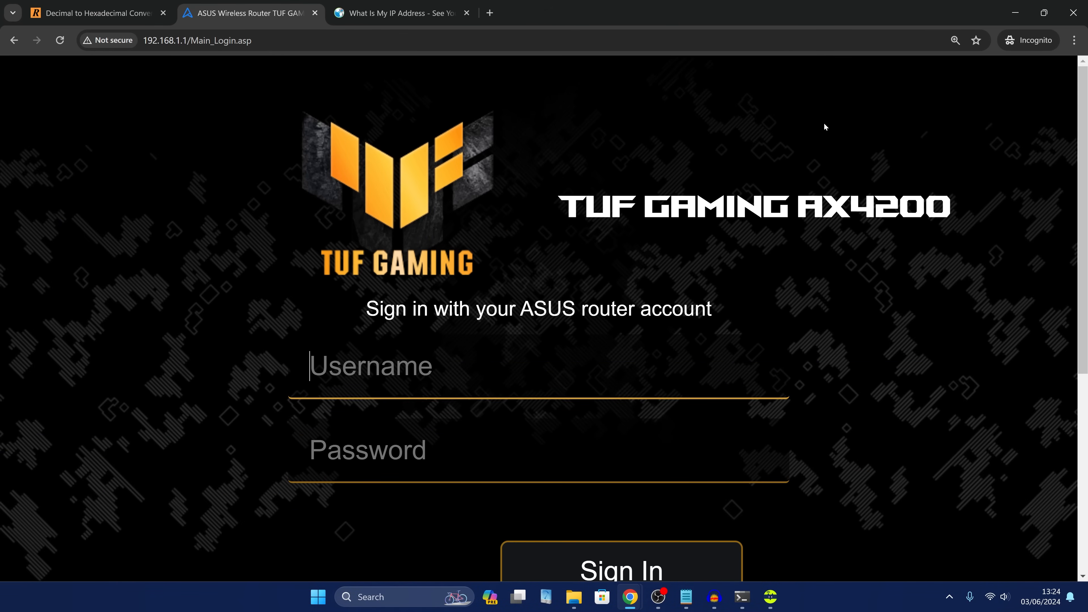
key("ctrl+minus")
key("ctrl+minus")
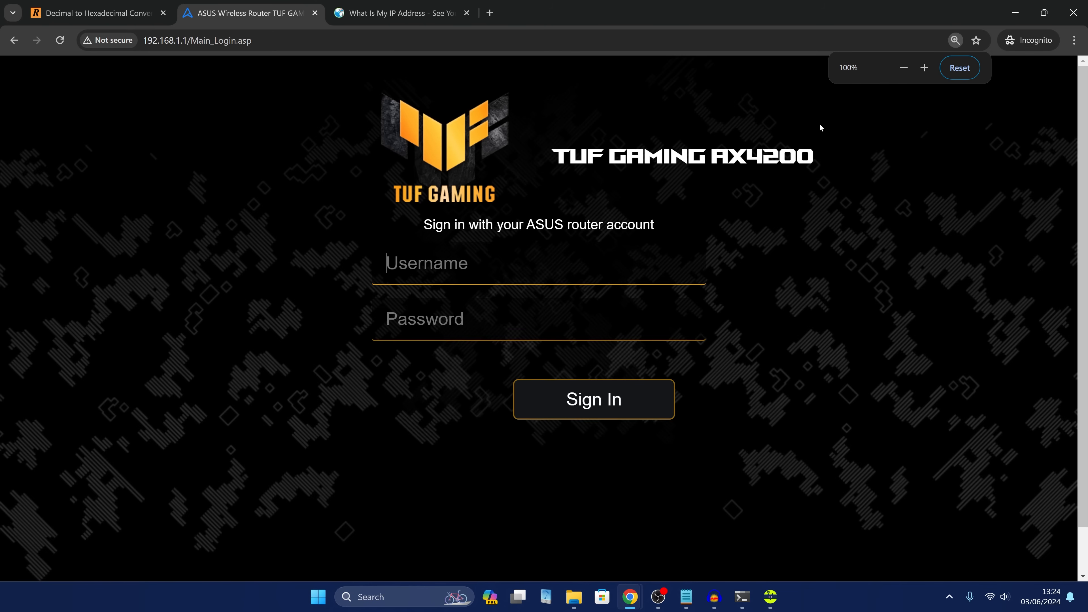
type("lee")
key("Tab")
type("a")
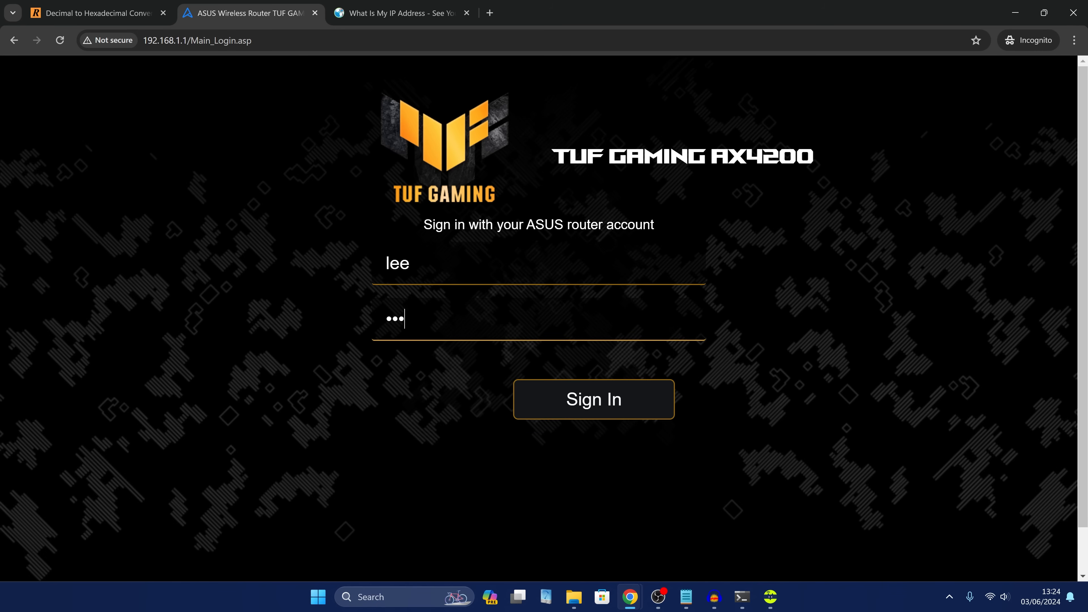
key("Return")
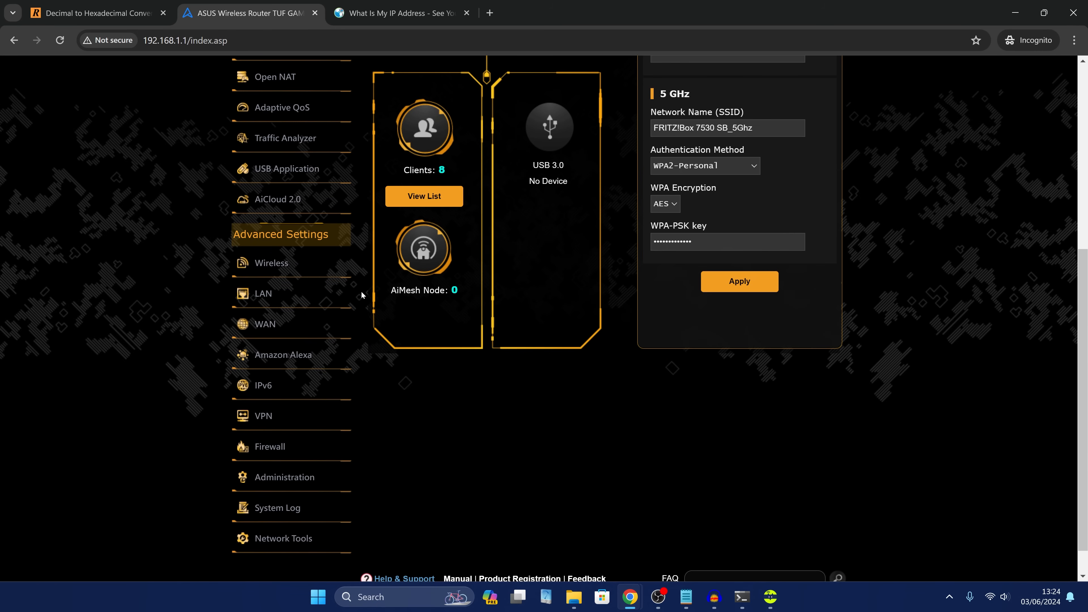
Go to WAN > Virtual Server / Port Forwarding.
left_click(265, 324)
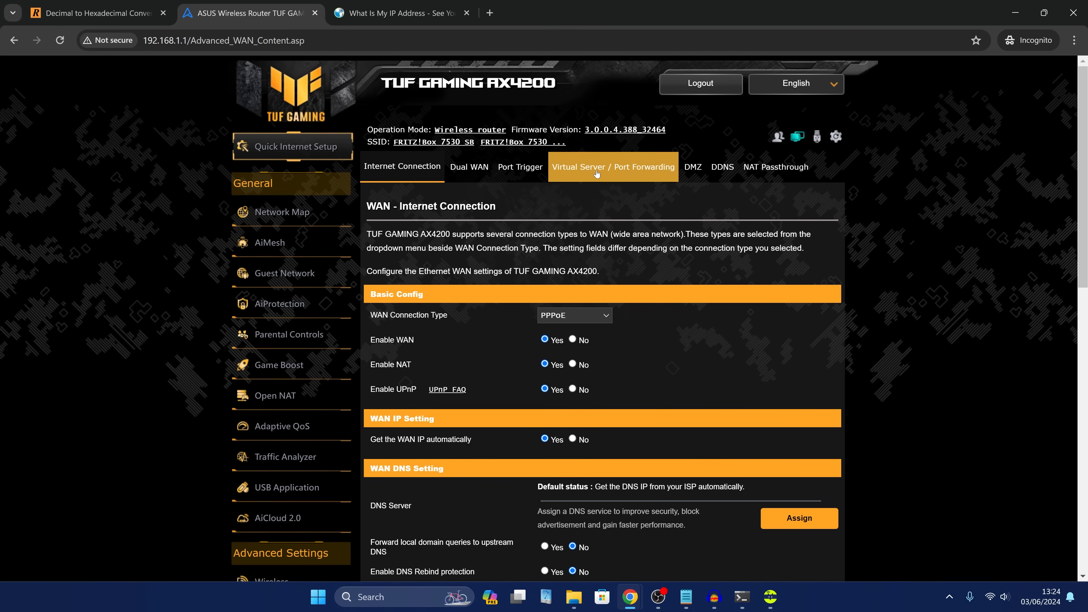
left_click(637, 175)
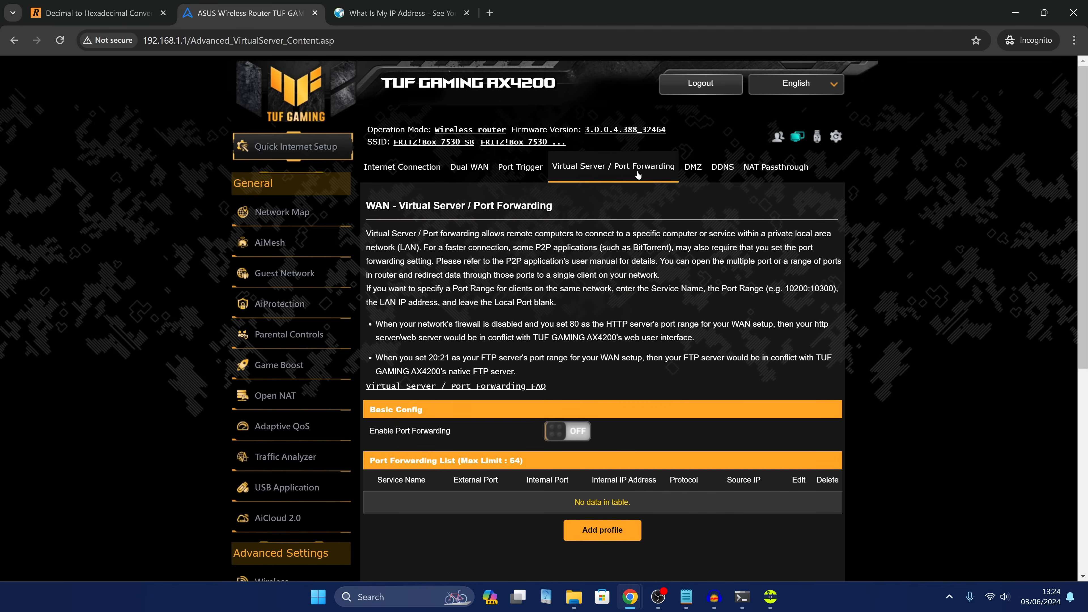
scroll(714, 414, "down", 5)
Add a 'PS4 Remote Play' rule: BOTH protocol, ports 9295:9297 to 192.168.1.173, and enable port forwarding.
left_click(608, 340)
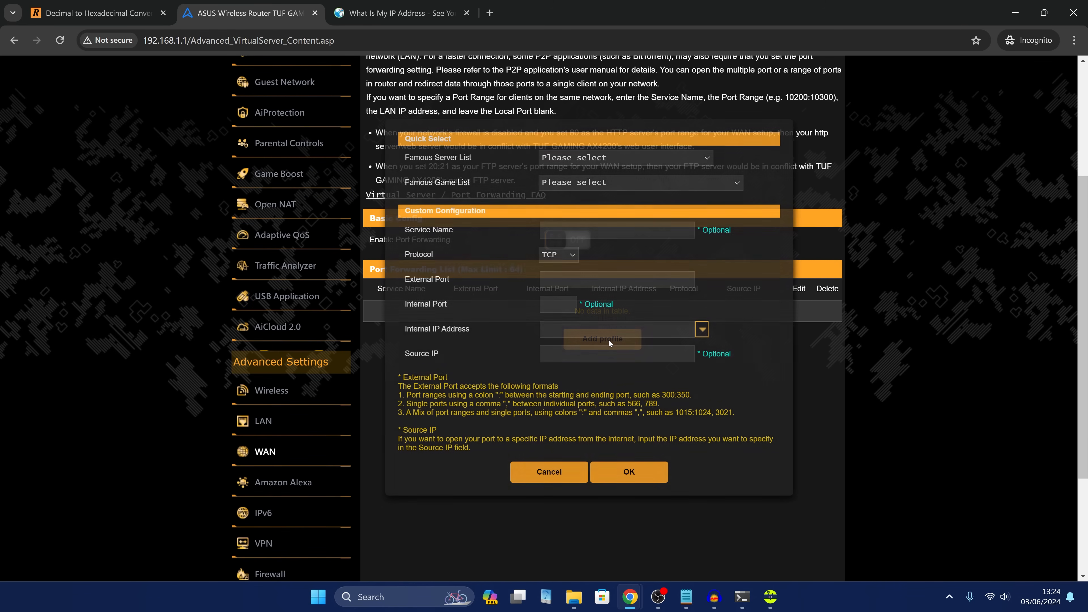
left_click(617, 230)
type("PS4 Re")
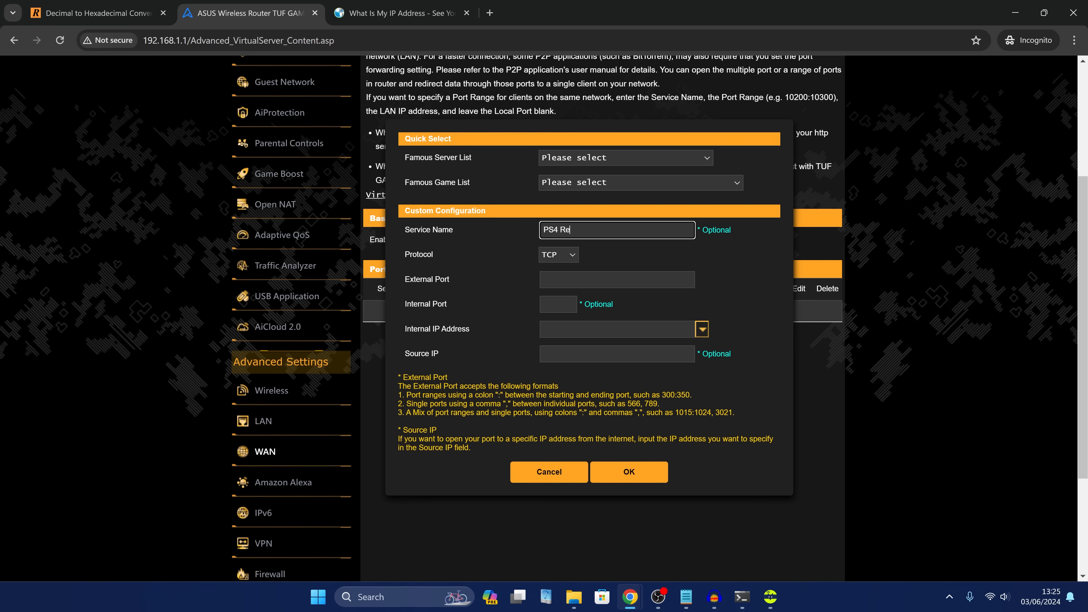
type("mote Play")
left_click(557, 255)
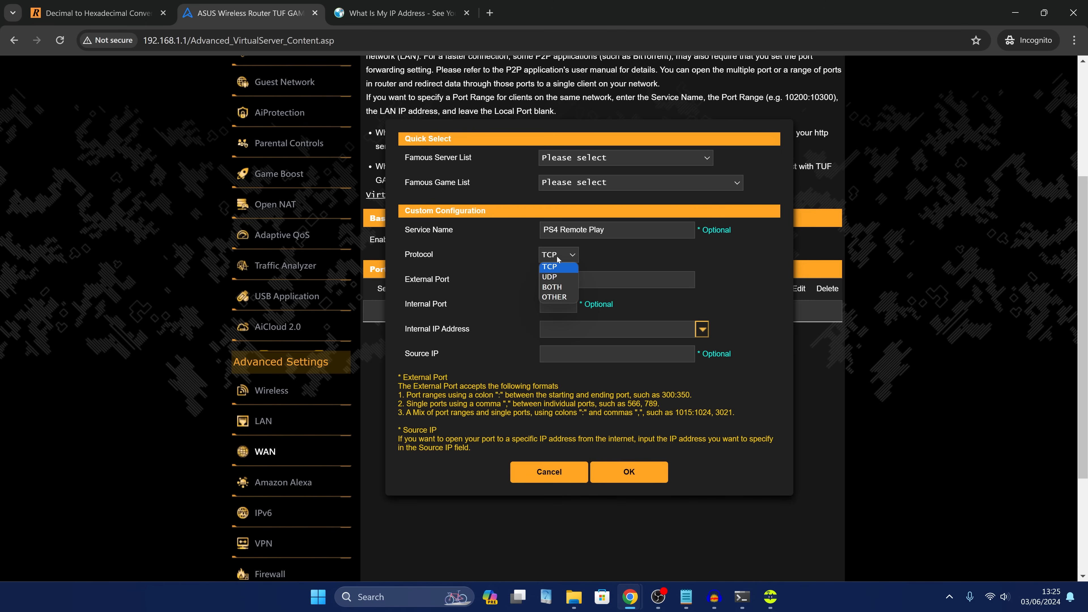
left_click(561, 291)
key("Tab")
type("9295:9297")
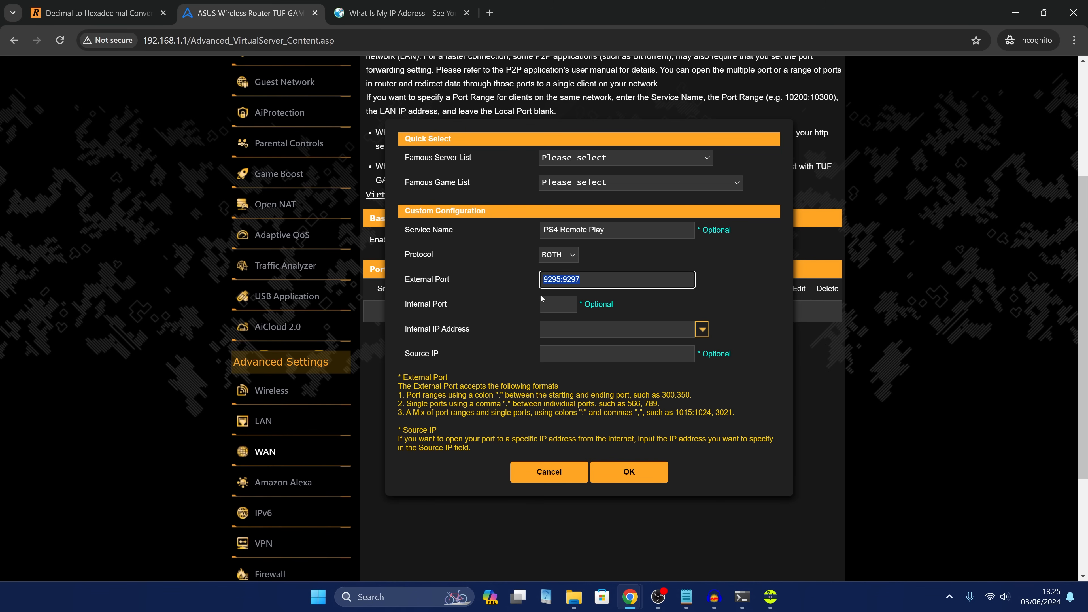
left_click(430, 333)
left_click(587, 330)
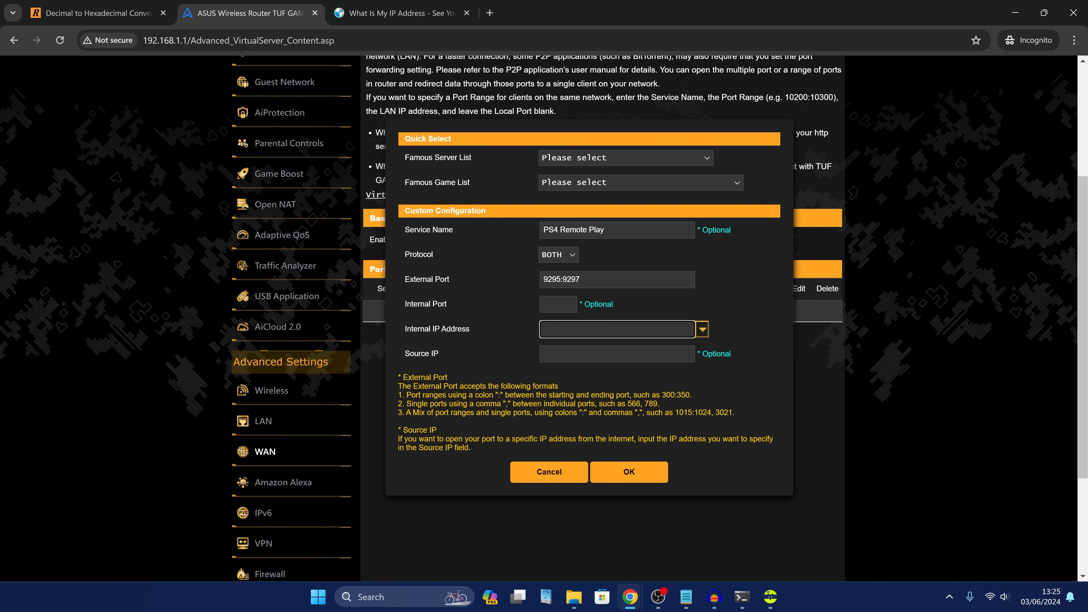
type("192.168.1.173")
left_click(629, 477)
left_click(561, 236)
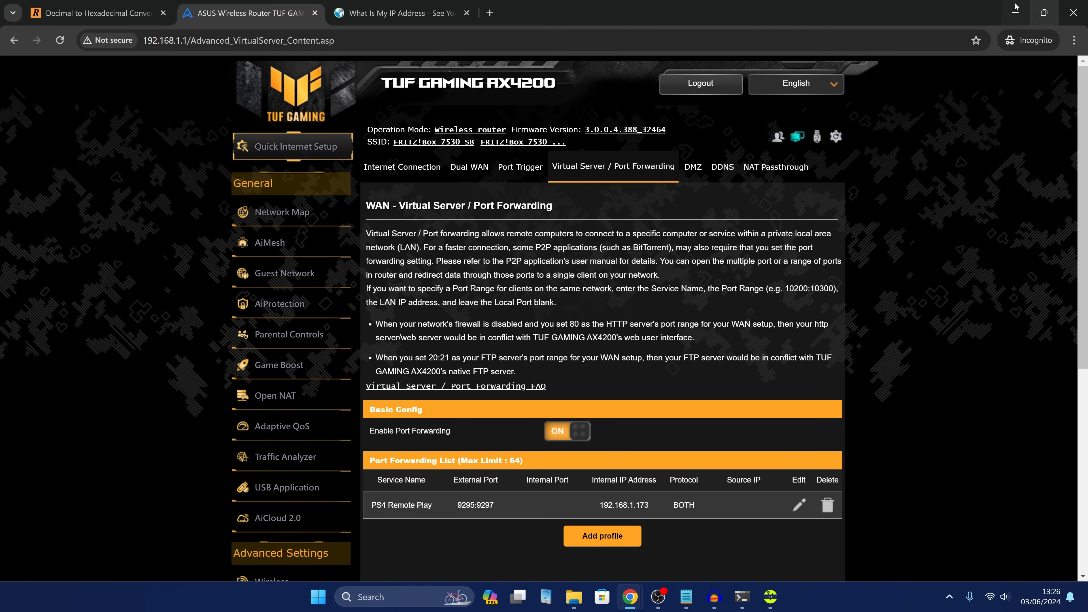
Add a console manually in Chiaki using the pasted public IP address as host.
left_click(1016, 11)
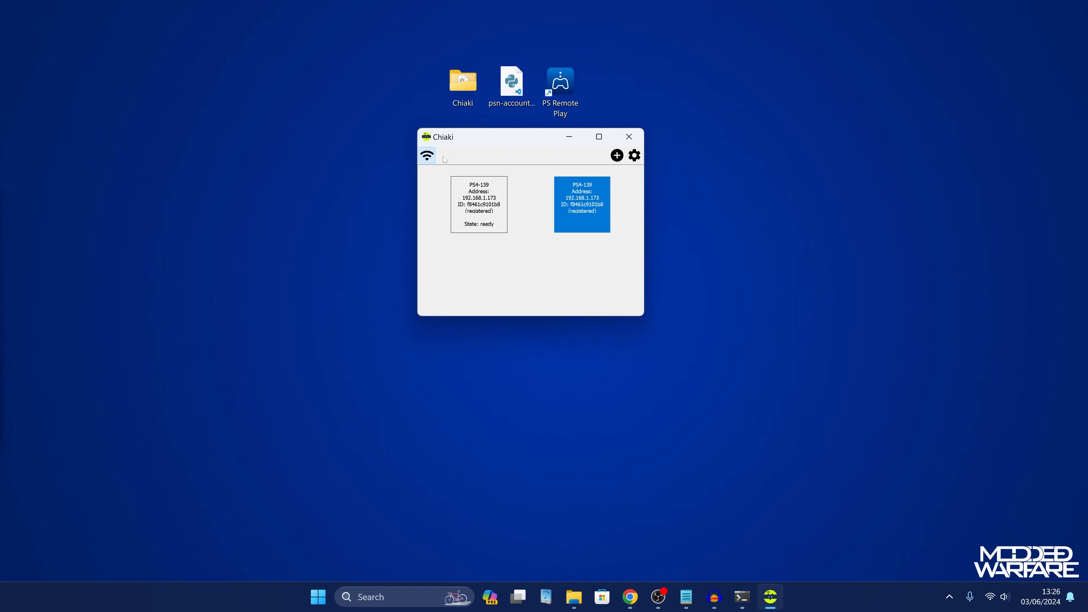
left_click_drag(454, 137, 439, 134)
left_click(601, 152)
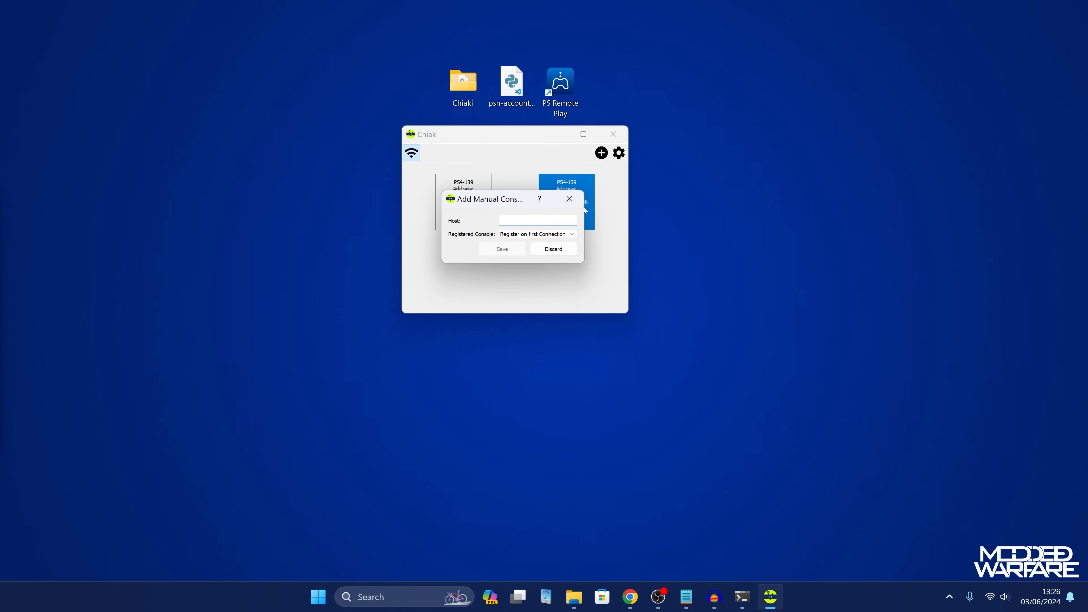
type("90.247.155.102")
key("ctrl+a")
left_click(502, 249)
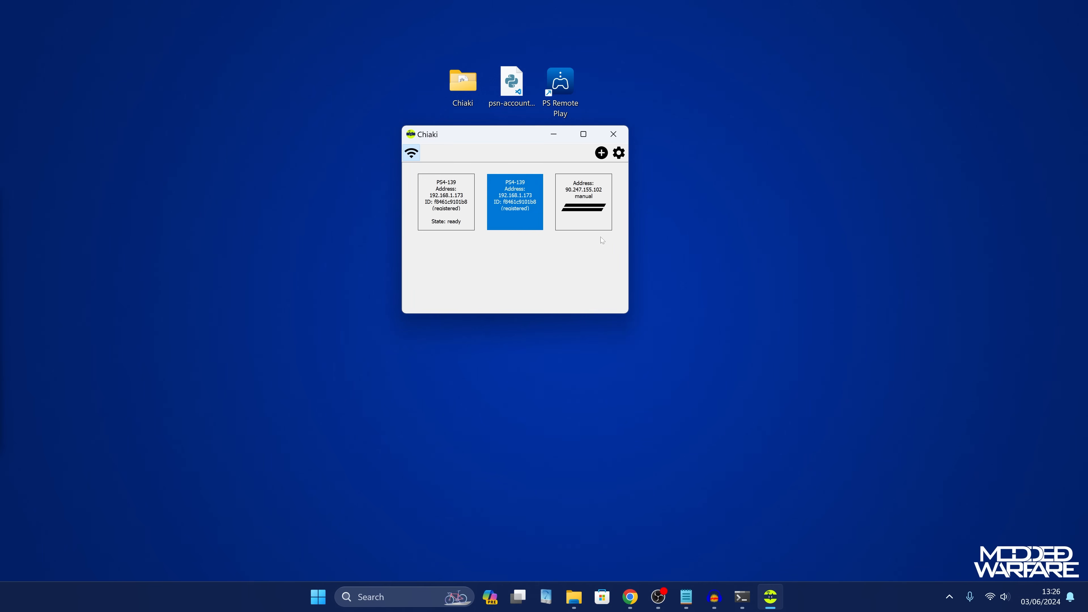
Register it as PS4 firmware >= 8.0 with the copied PSN account ID and PIN, overwriting the old record.
double_click(588, 204)
left_click(548, 222)
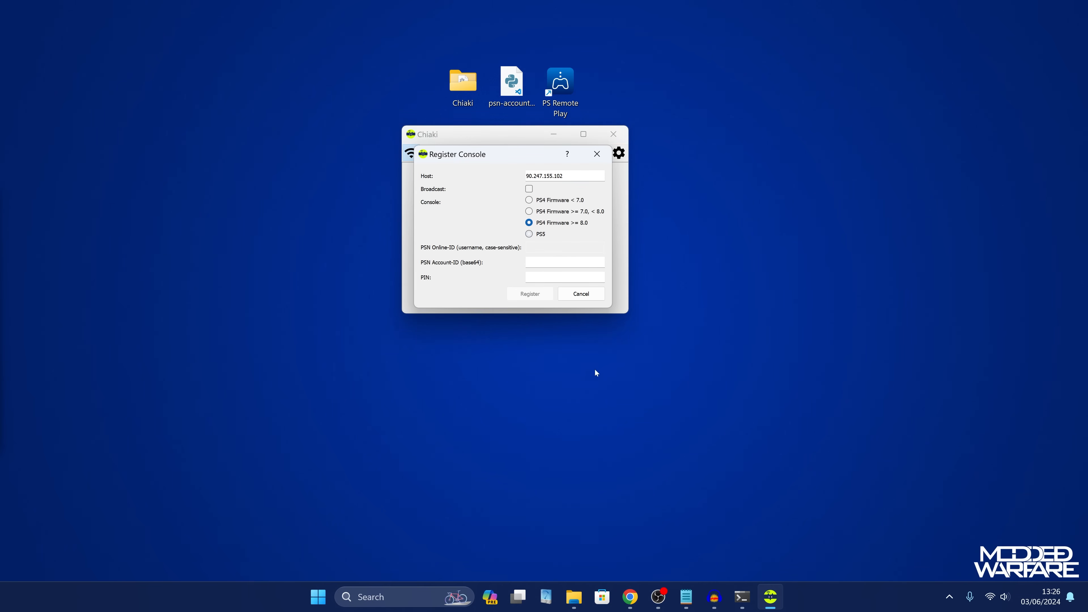
left_click(742, 597)
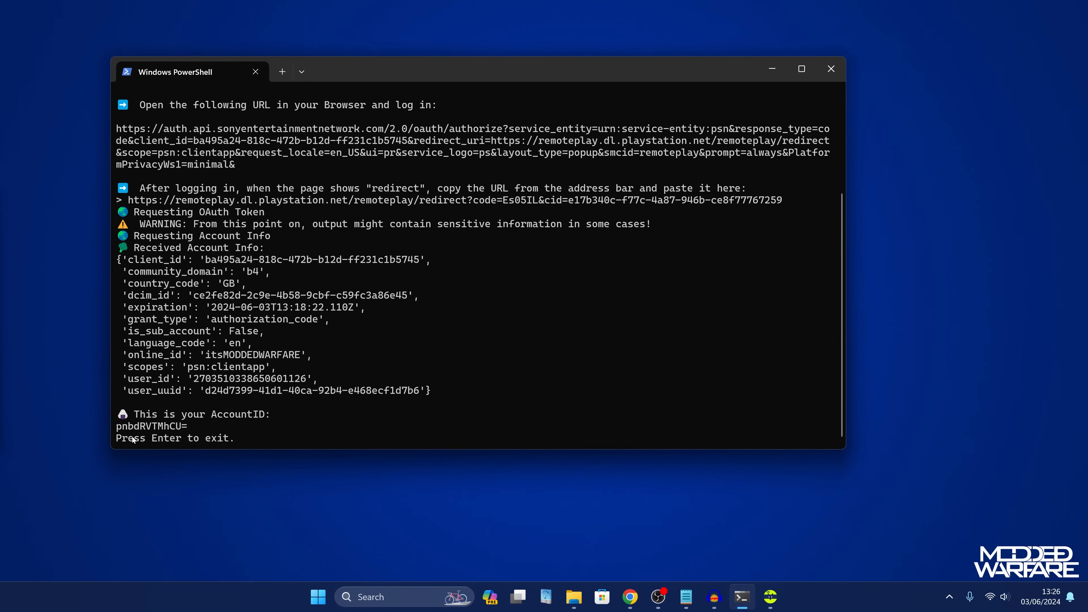
key("ctrl+c")
left_click(772, 68)
left_click(564, 262)
key("ctrl+v")
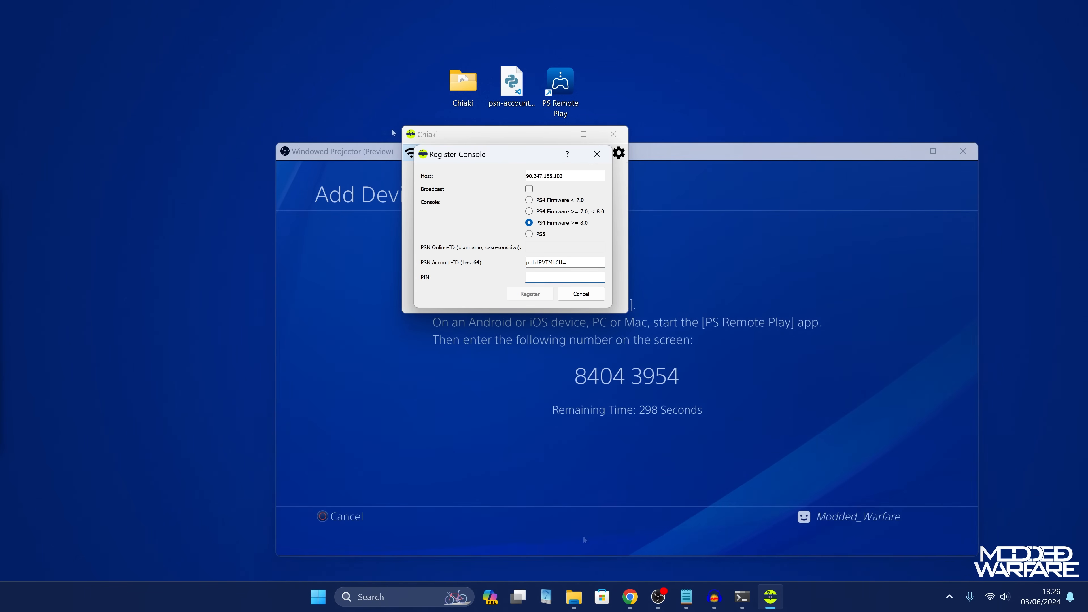
type("8")
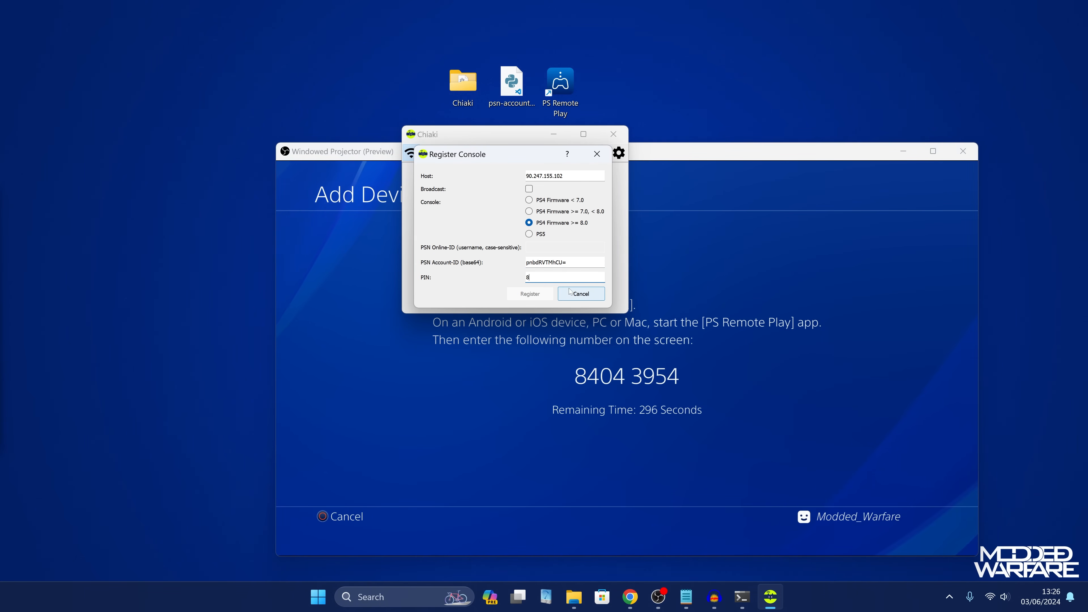
type("40439")
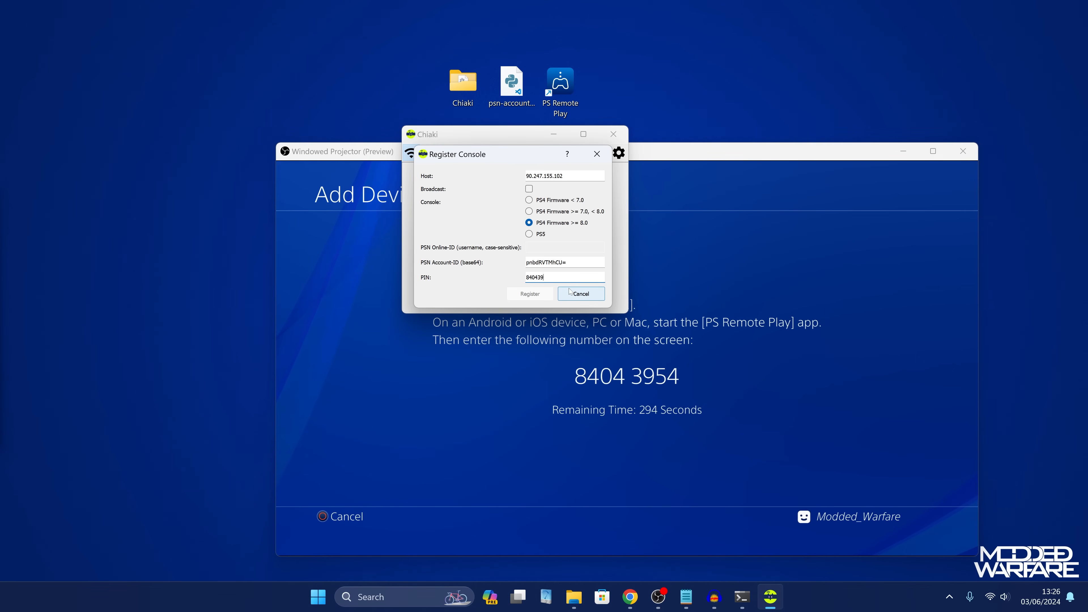
type("54")
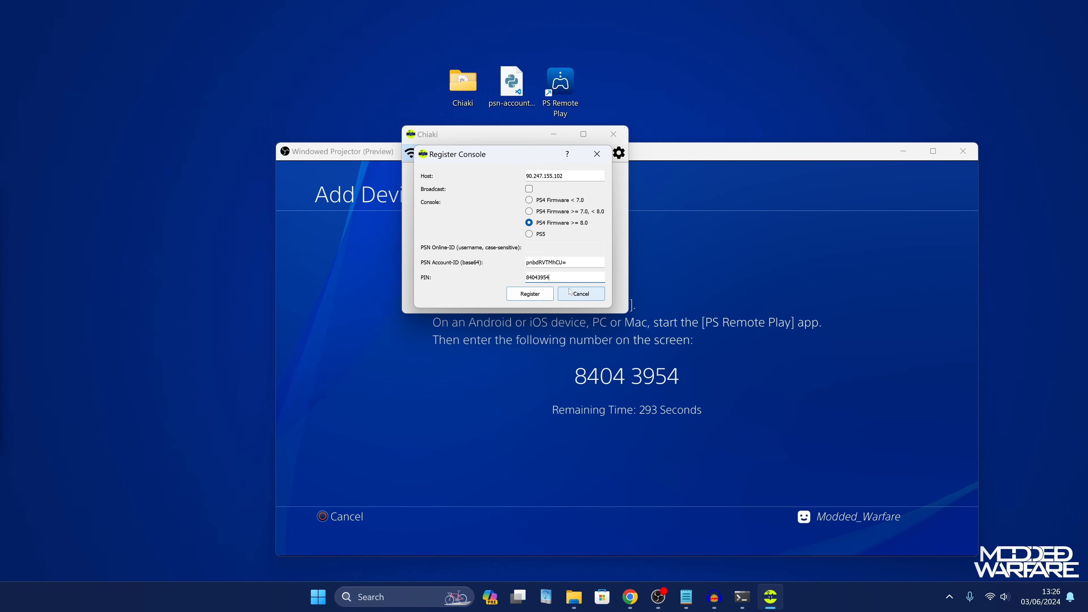
left_click(536, 294)
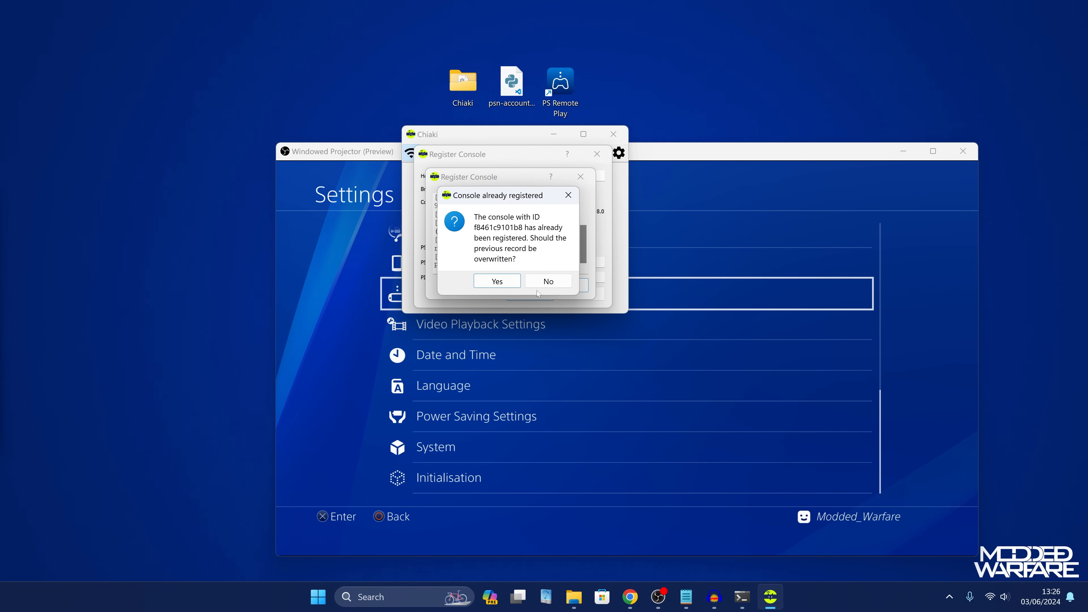
key("Return")
Stream through the public-IP console entry, test arrow-key control in Settings, then bring Chrome back full screen.
left_click(545, 271)
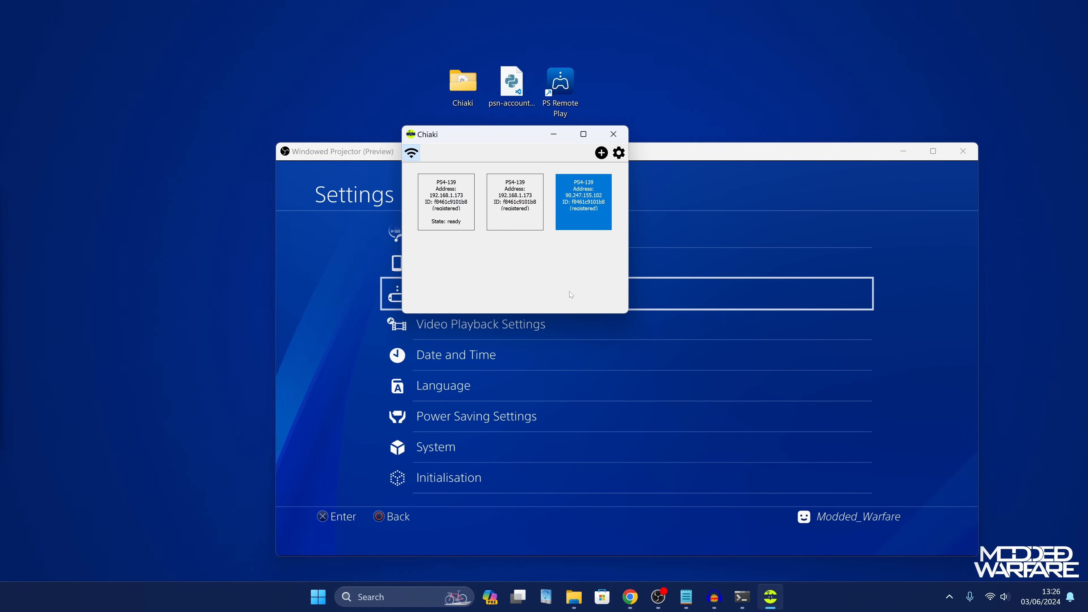
left_click_drag(525, 134, 434, 99)
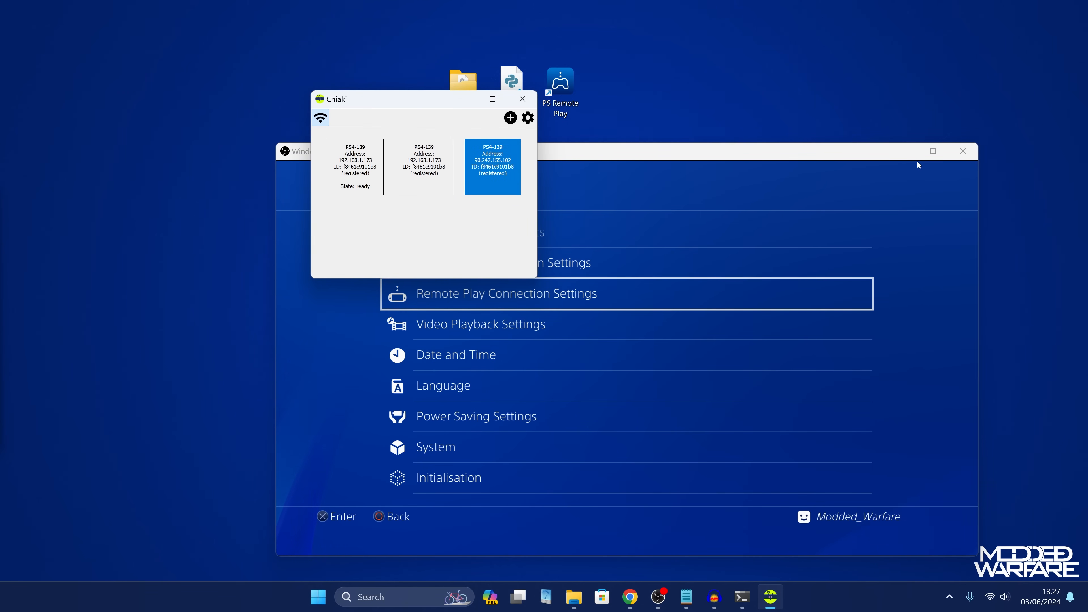
double_click(496, 168)
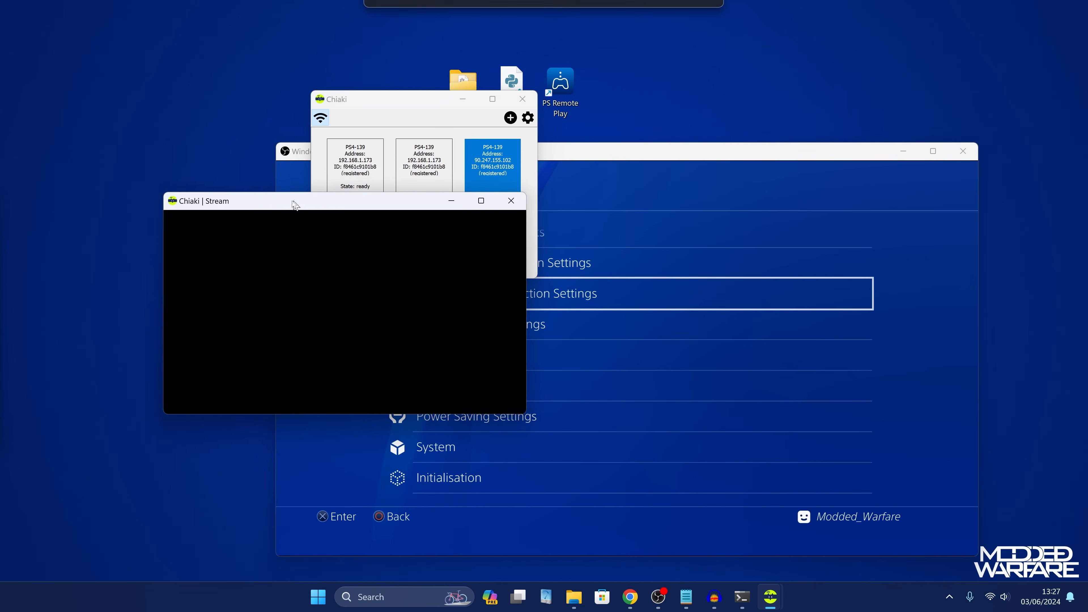
left_click_drag(665, 150, 868, 56)
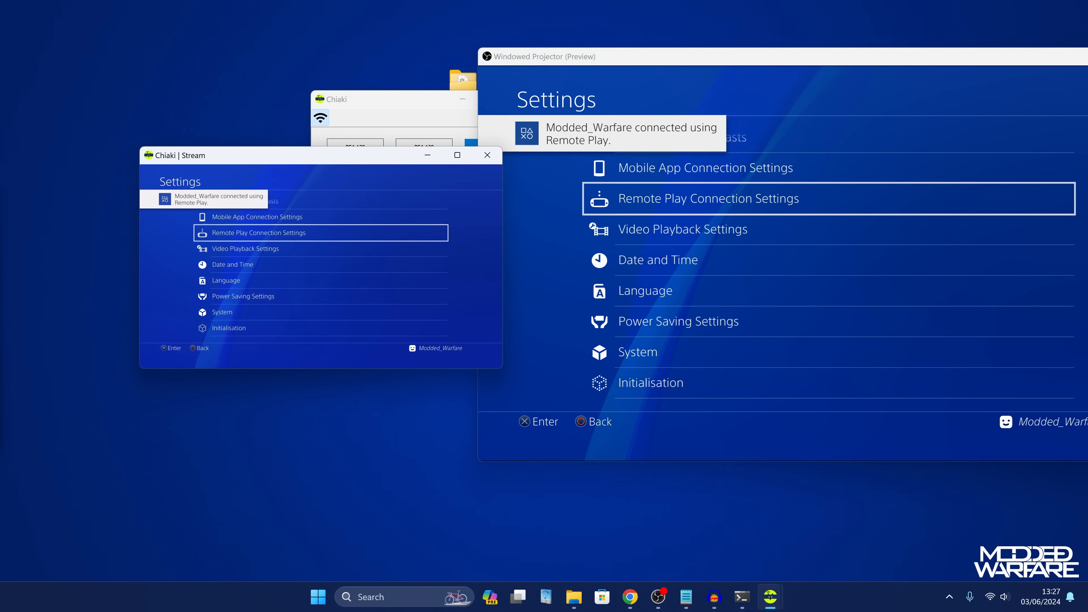
key("Down")
key("Down")
key("Down")
key("Down")
key("Down")
key("Down")
key("Up")
key("Up")
key("Up")
key("Up")
key("Up")
key("Up")
key("Up")
key("Up")
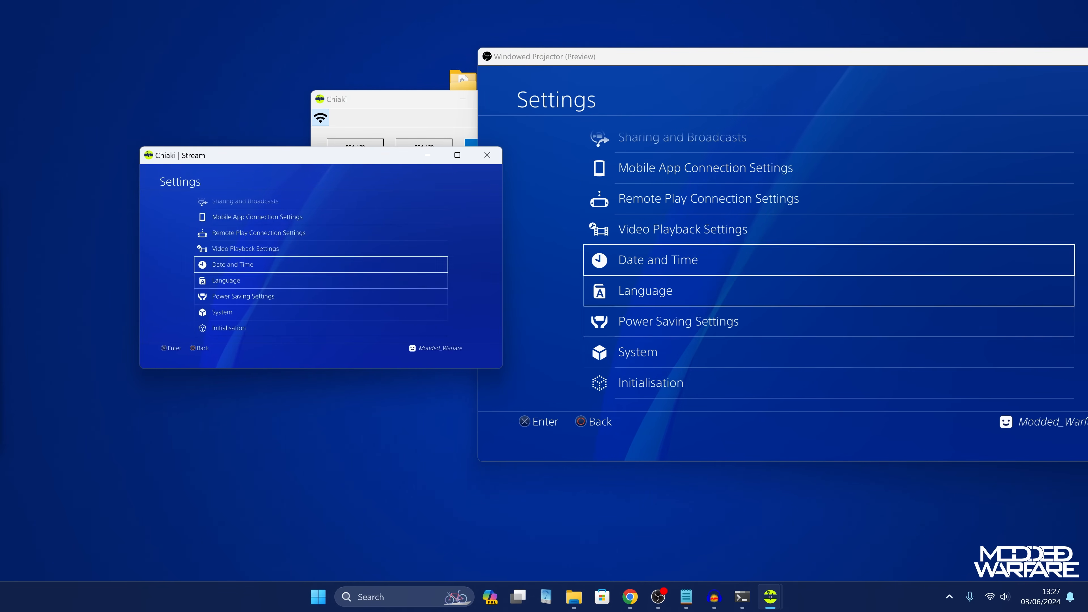
key("Up")
key("Up")
key("Up")
key("Up")
key("Up")
key("Up")
key("Up")
key("Up")
key("Up")
key("Up")
key("Down")
key("Down")
key("Down")
key("Down")
key("Down")
key("Down")
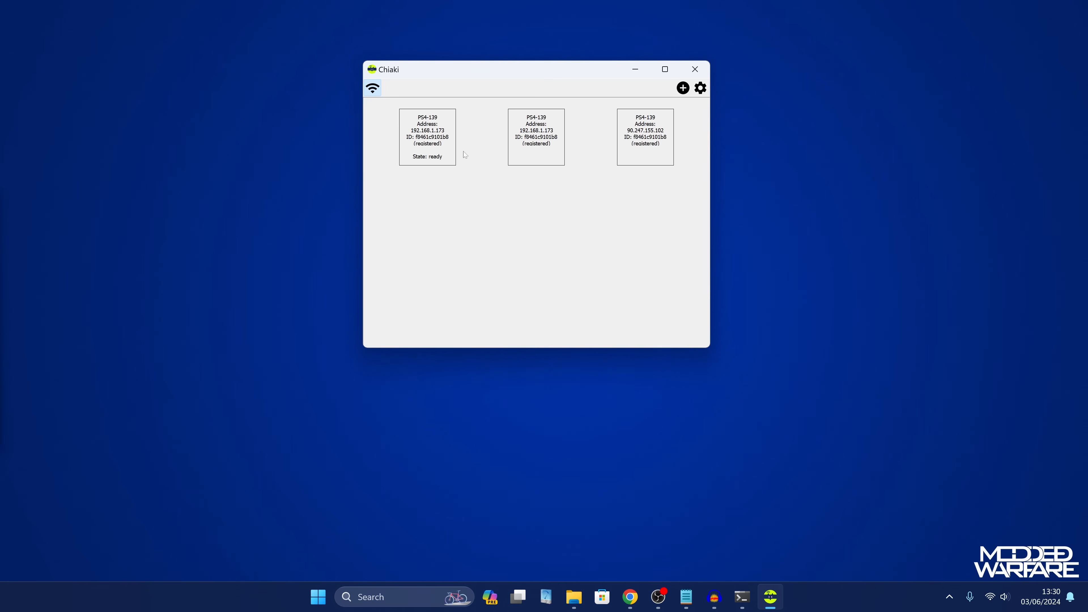
left_click_drag(0, 205, 795, 1)
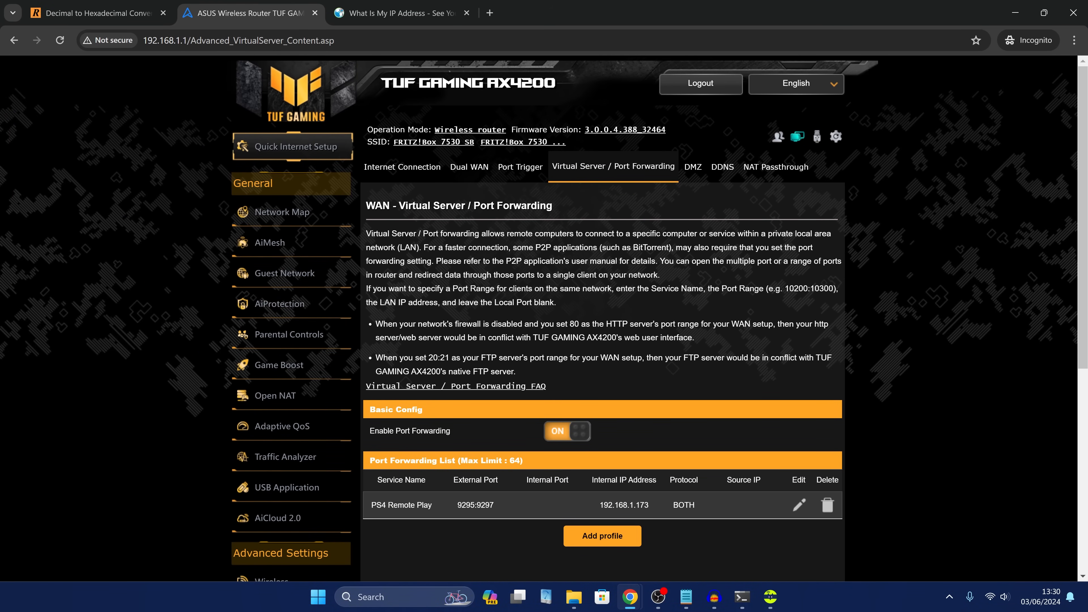
Open LAN > DHCP Server and find the manually assigned IP list.
scroll(547, 474, "down", 5)
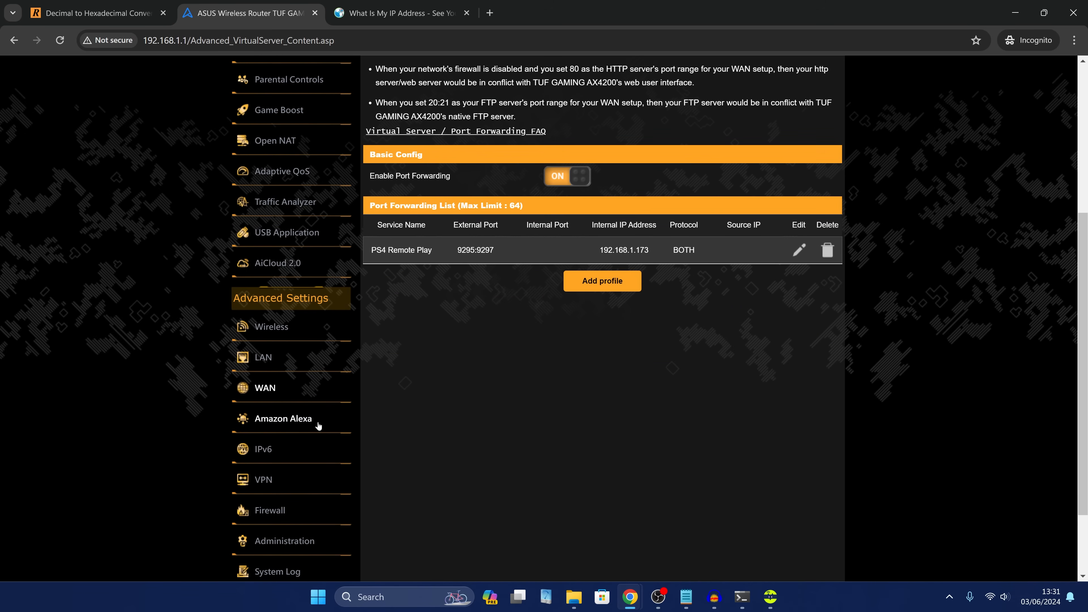
left_click(262, 359)
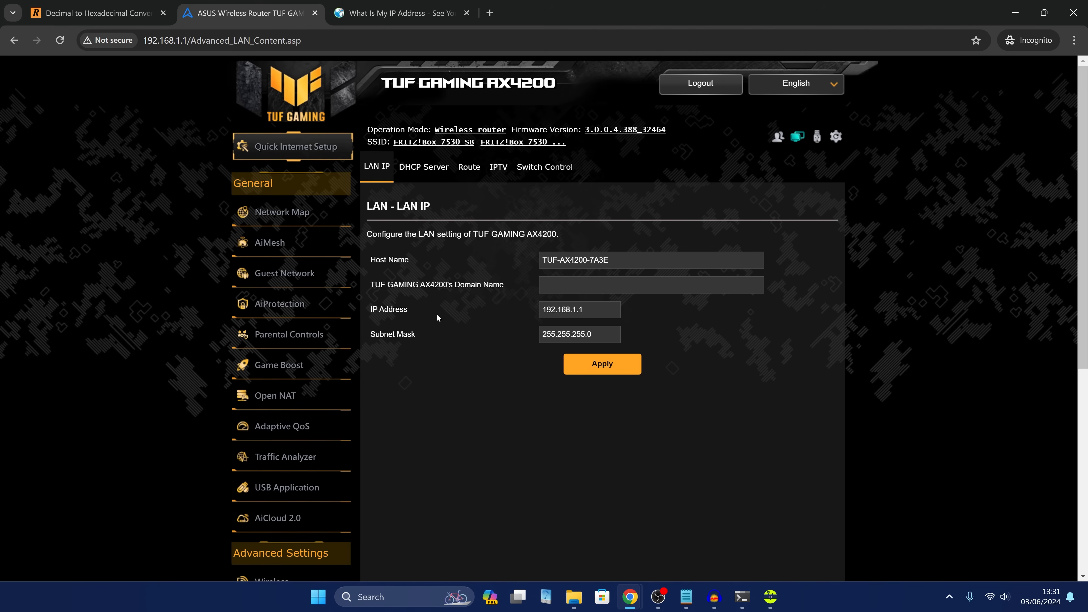
left_click(419, 173)
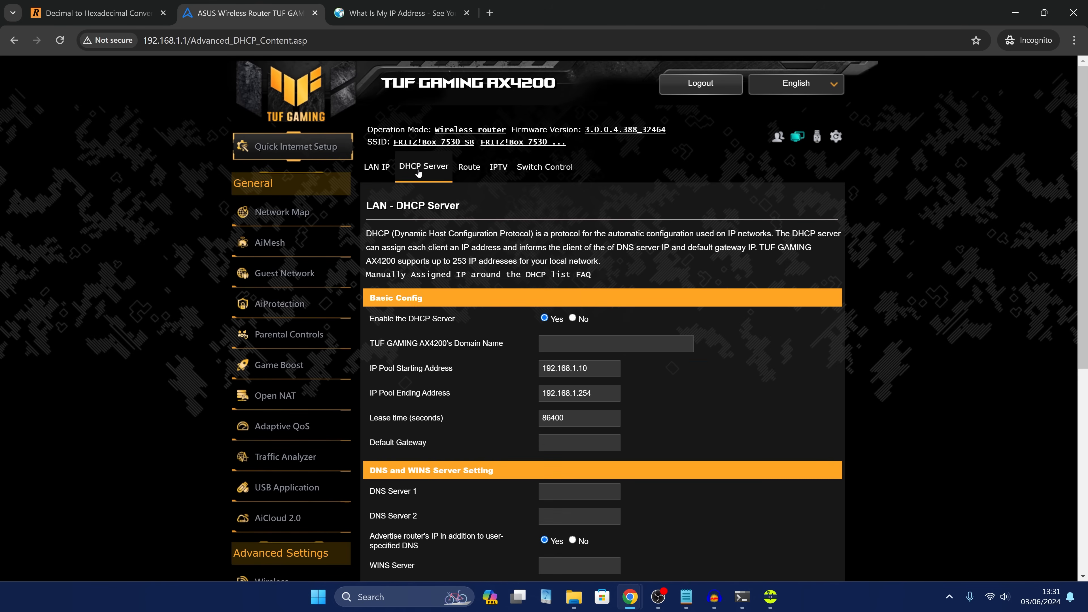
scroll(419, 173, "down", 6)
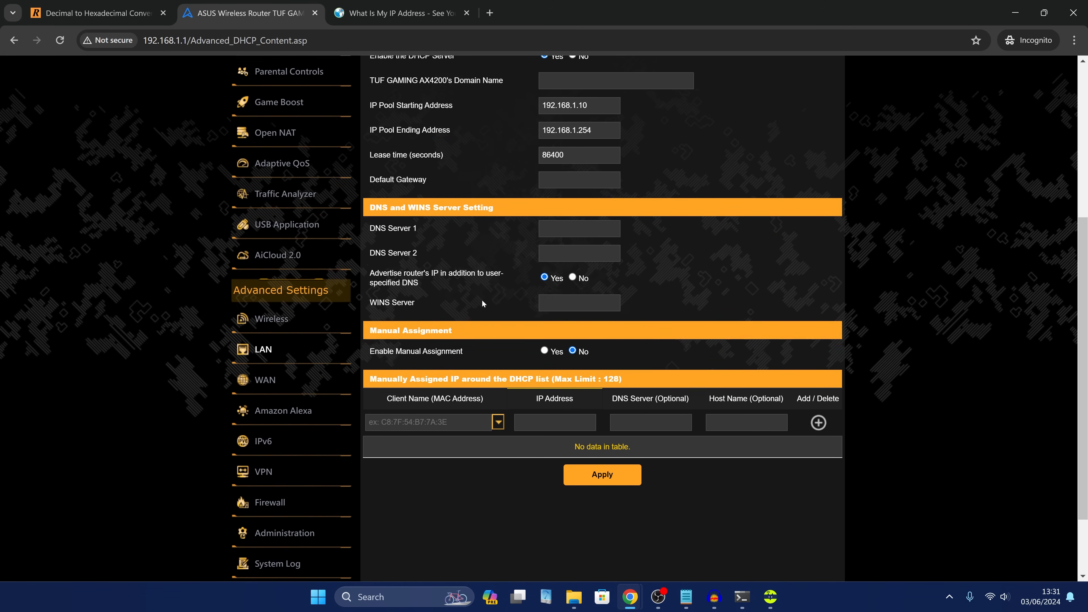
left_click_drag(376, 324, 652, 324)
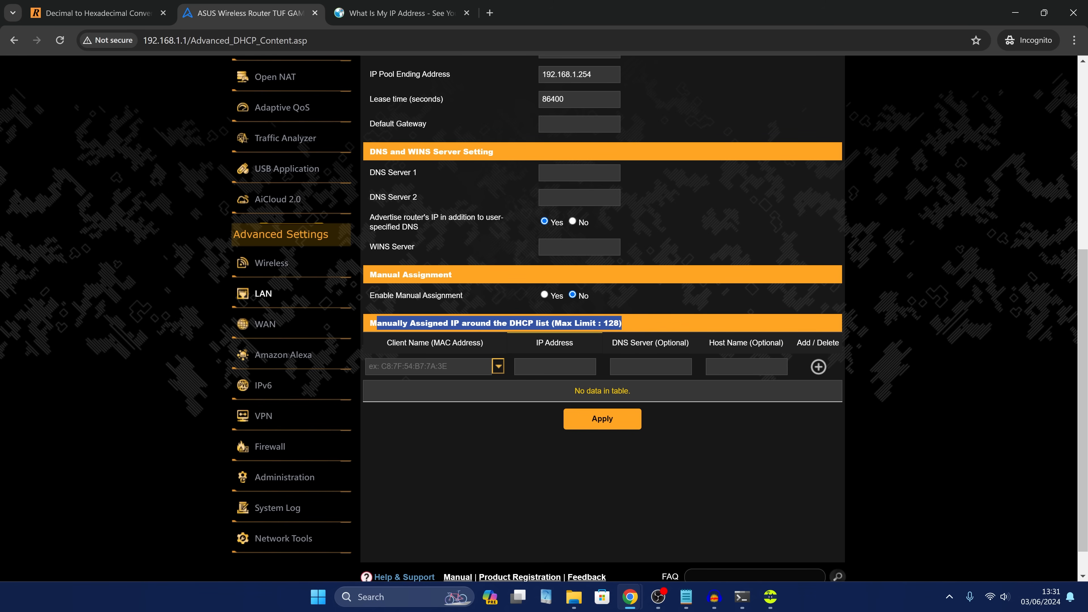
Reserve 192.168.1.173 for the PS4 Pro 11.00 client and apply the DHCP change.
left_click(555, 366)
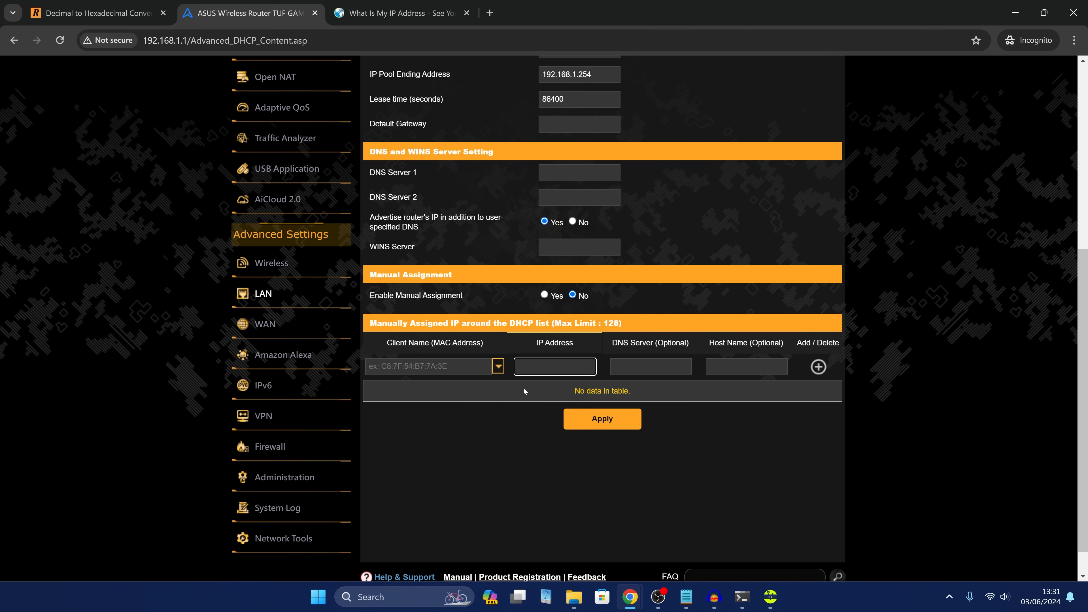
left_click(498, 366)
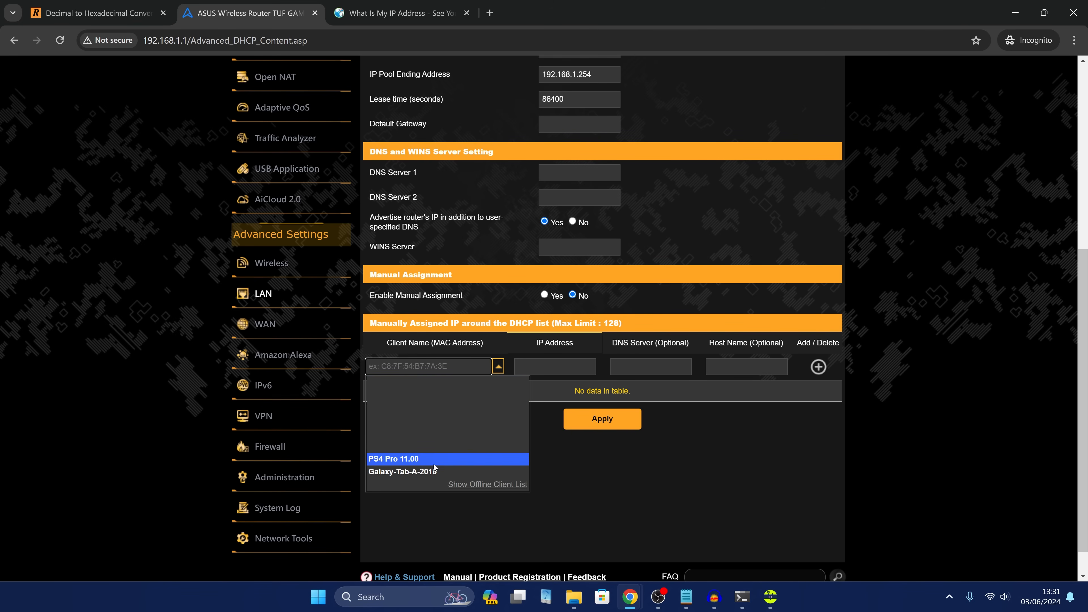
left_click(429, 450)
left_click_drag(450, 367, 317, 367)
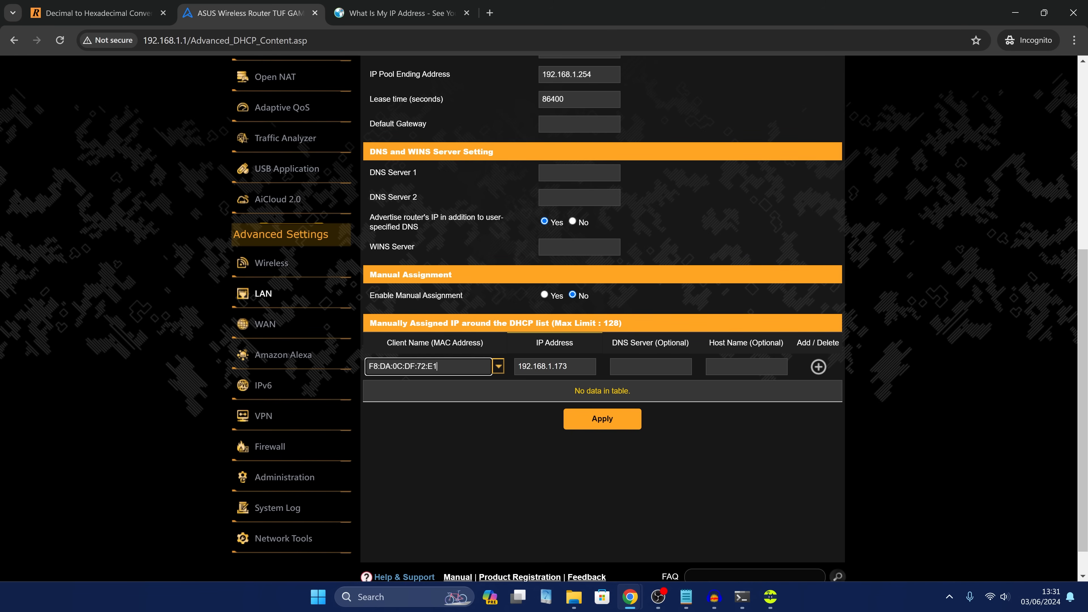
key("Tab")
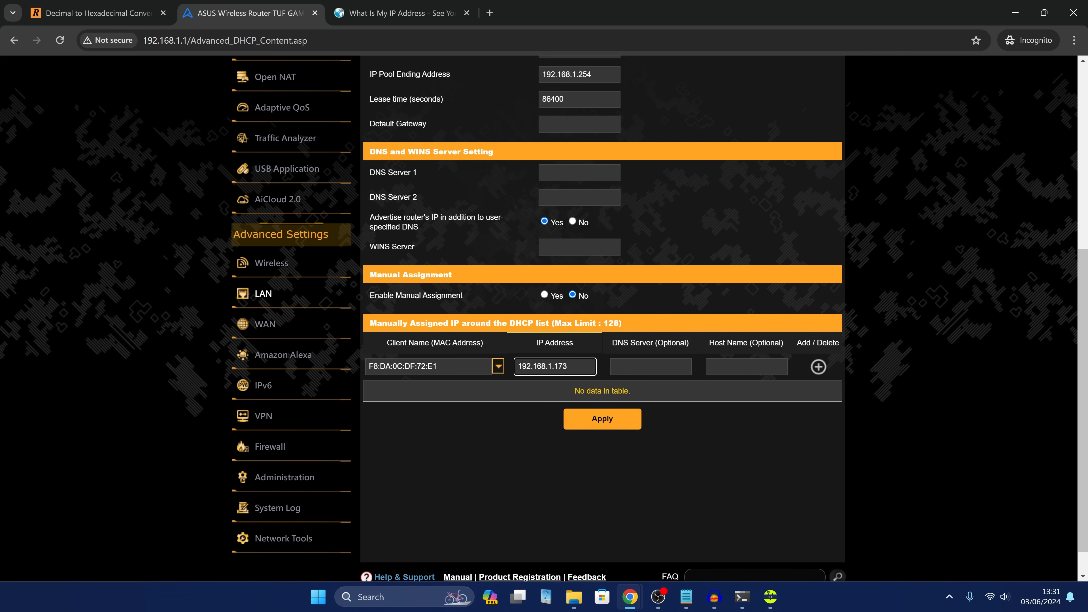
left_click(818, 367)
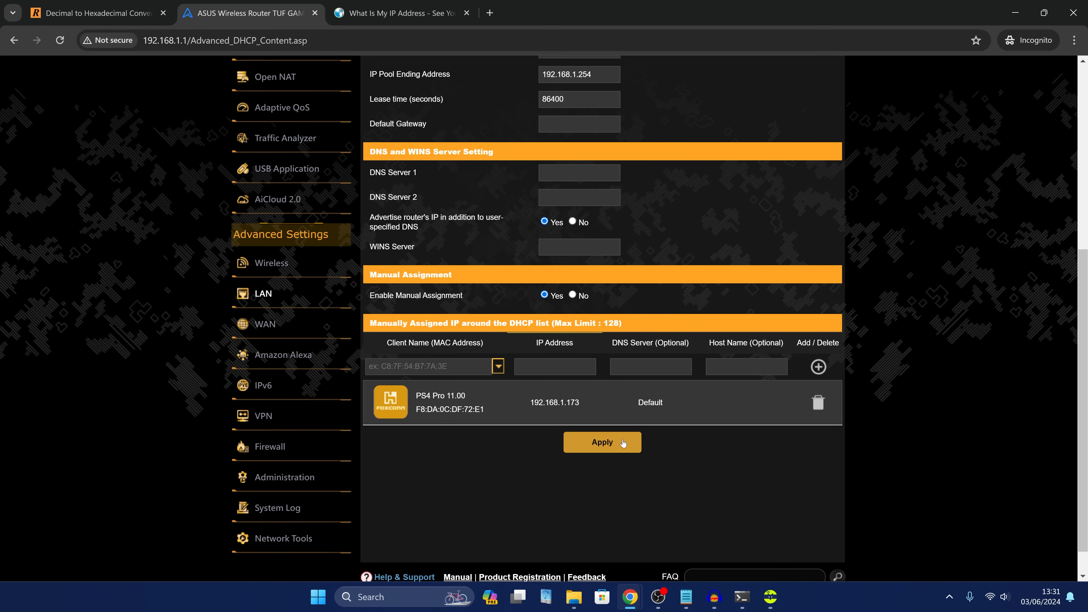
left_click(603, 442)
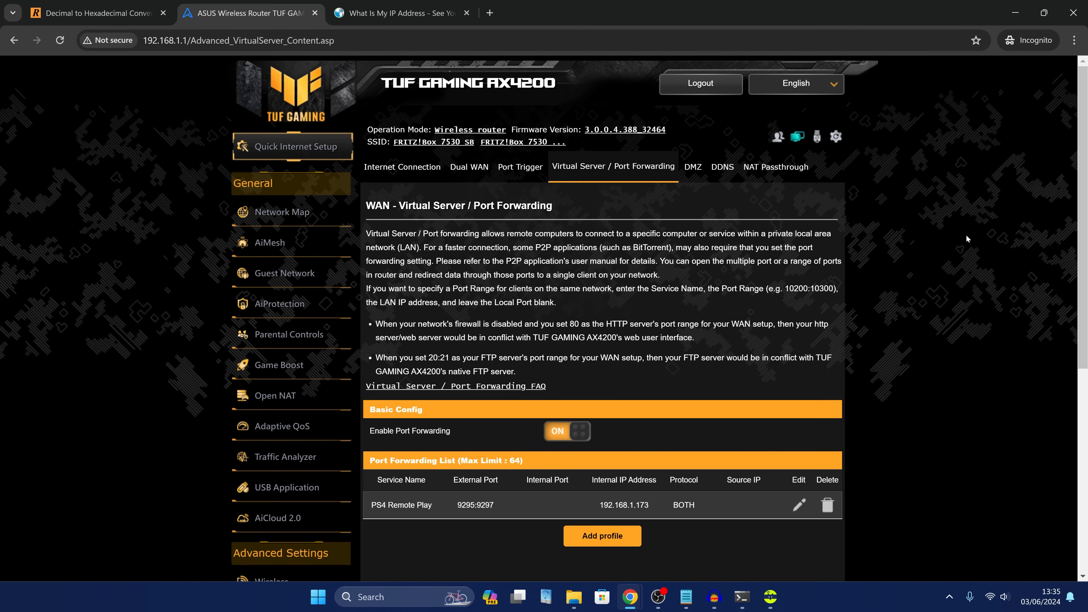
left_click(399, 13)
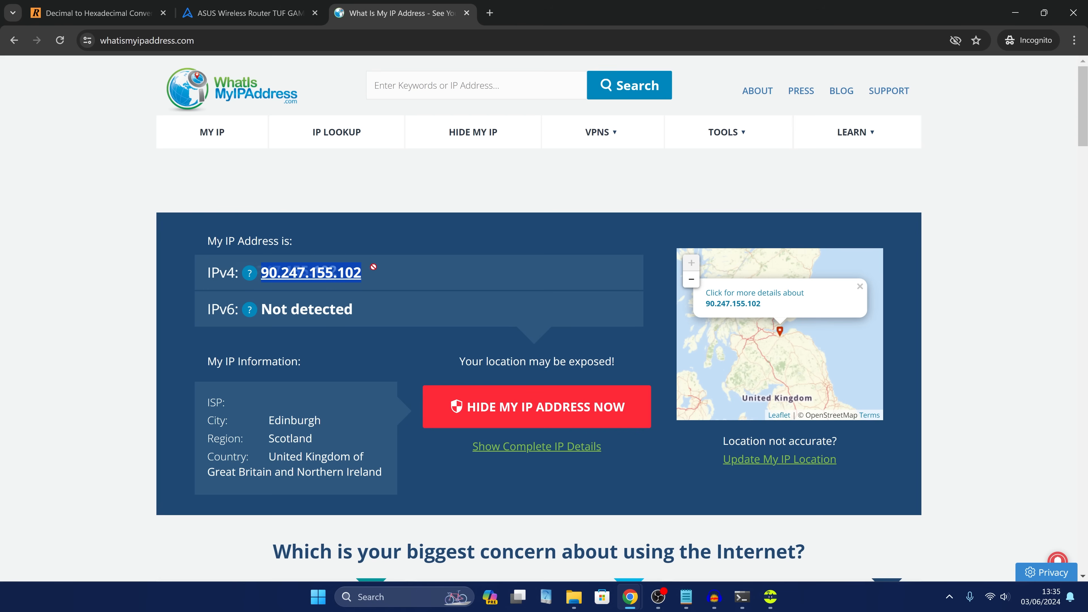
left_click(263, 8)
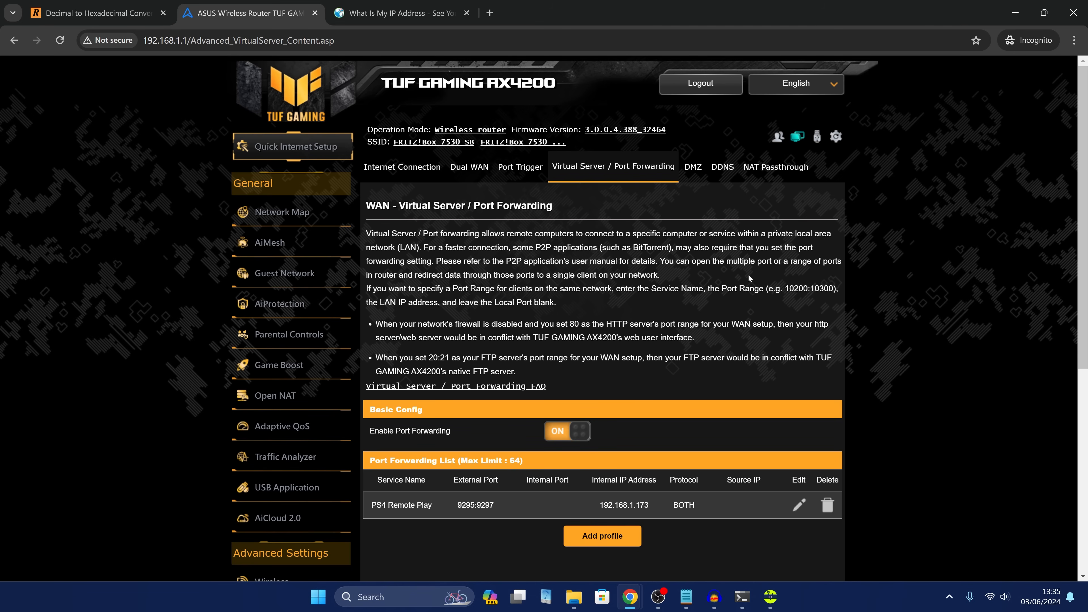
Enable the ASUS DDNS client with host name ps4rp and copy the .asuscomm.com suffix.
left_click(725, 177)
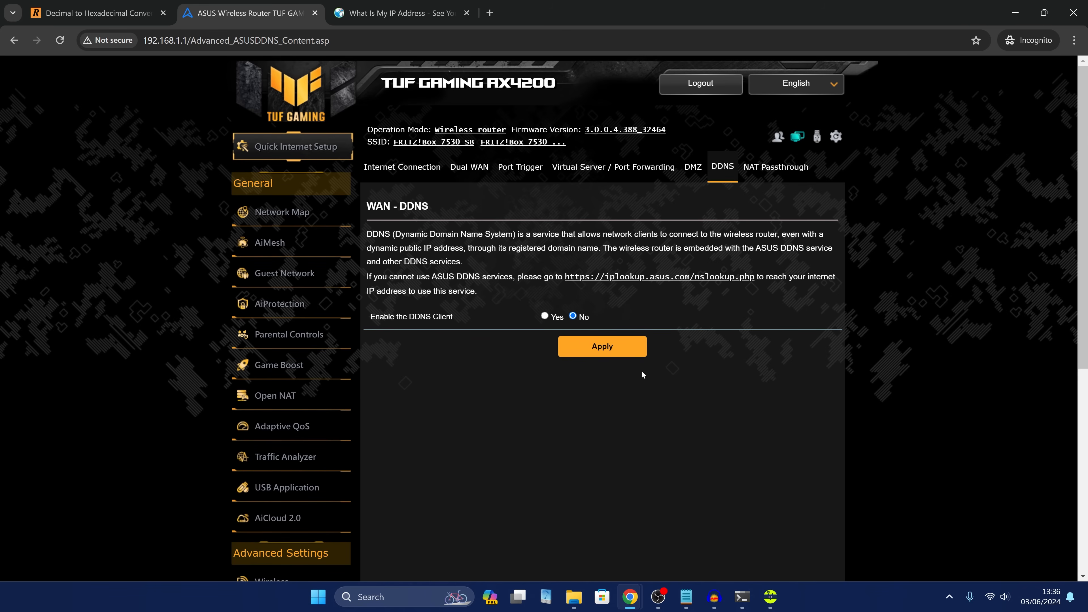
left_click(545, 316)
scroll(590, 256, "down", 3)
left_click_drag(585, 242, 447, 238)
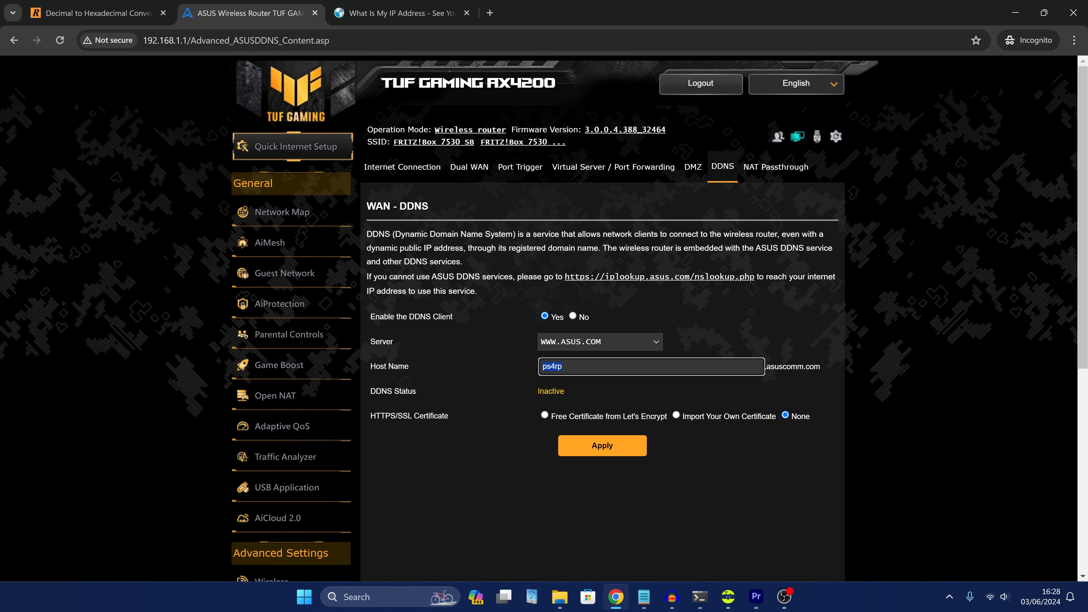
left_click_drag(821, 367, 765, 366)
right_click(784, 367)
left_click(796, 379)
left_click(722, 390)
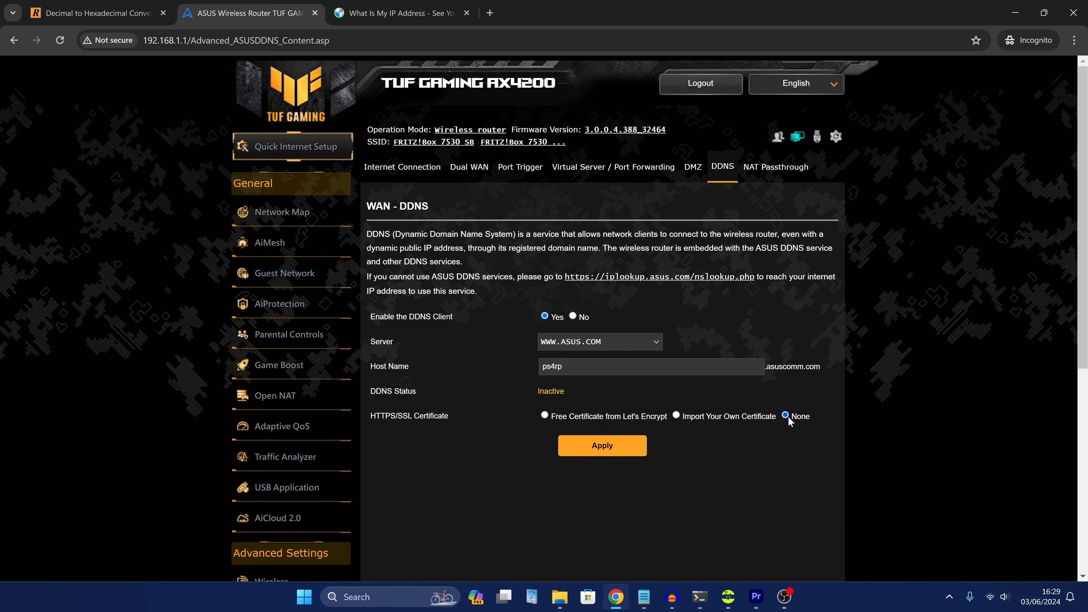
Apply the DDNS settings so ps4rp.asuscomm.com registers with the ASUS server and shows Active.
left_click(621, 453)
left_click(592, 136)
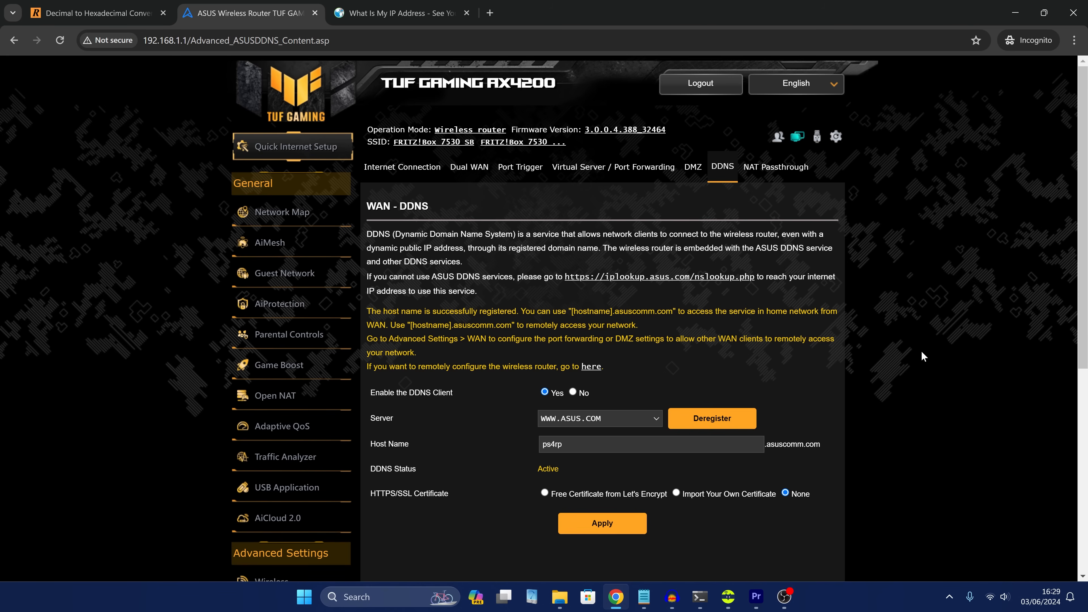
scroll(922, 353, "down", 1)
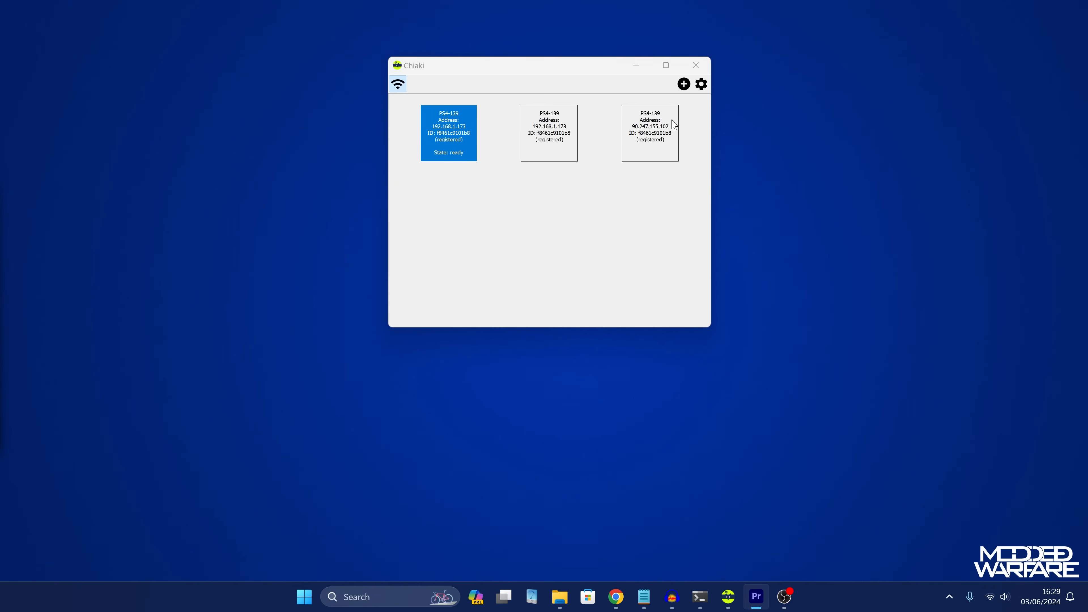
Add a manual Chiaki console entry with host ps4rp.asuscomm.com.
left_click(684, 83)
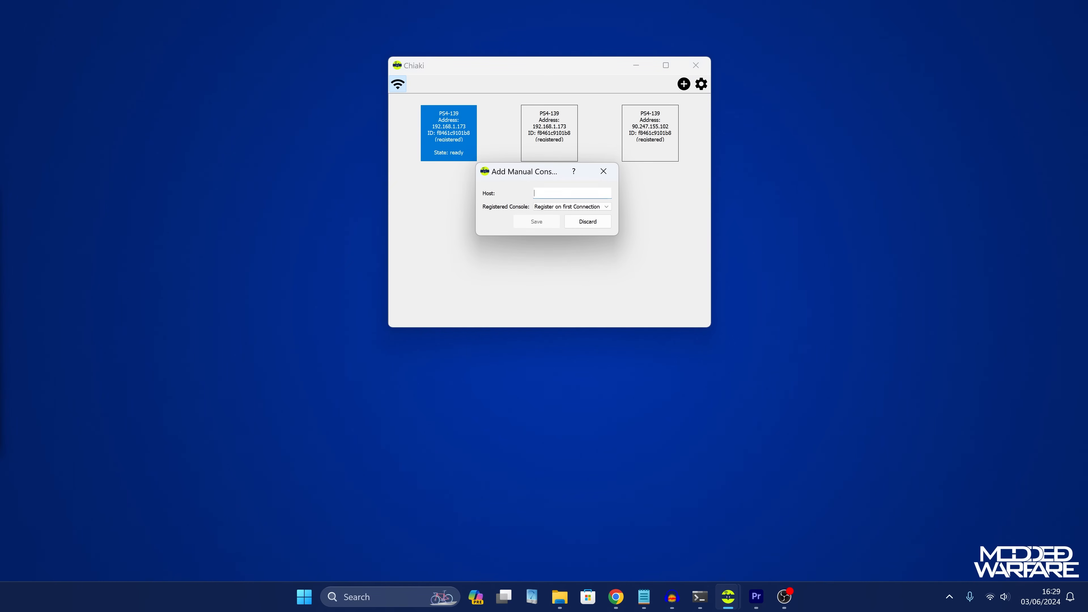
key("ctrl+v")
type("ps4rp")
left_click_drag(593, 193, 538, 194)
left_click(536, 221)
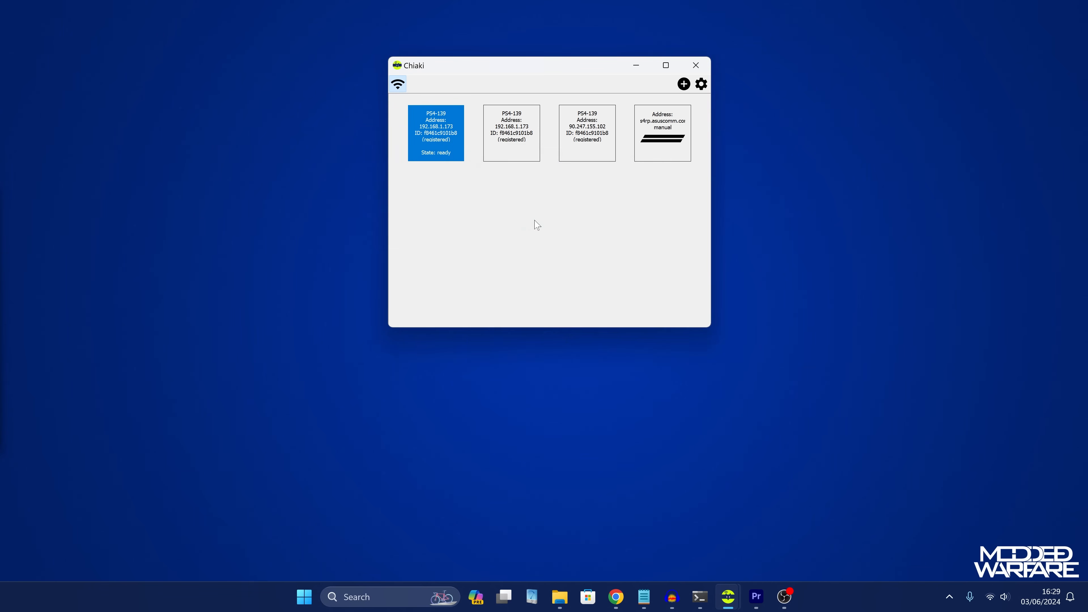
Register the ps4rp.asuscomm.com entry to the PS4 with the pairing PIN, overwriting the old registration.
double_click(666, 133)
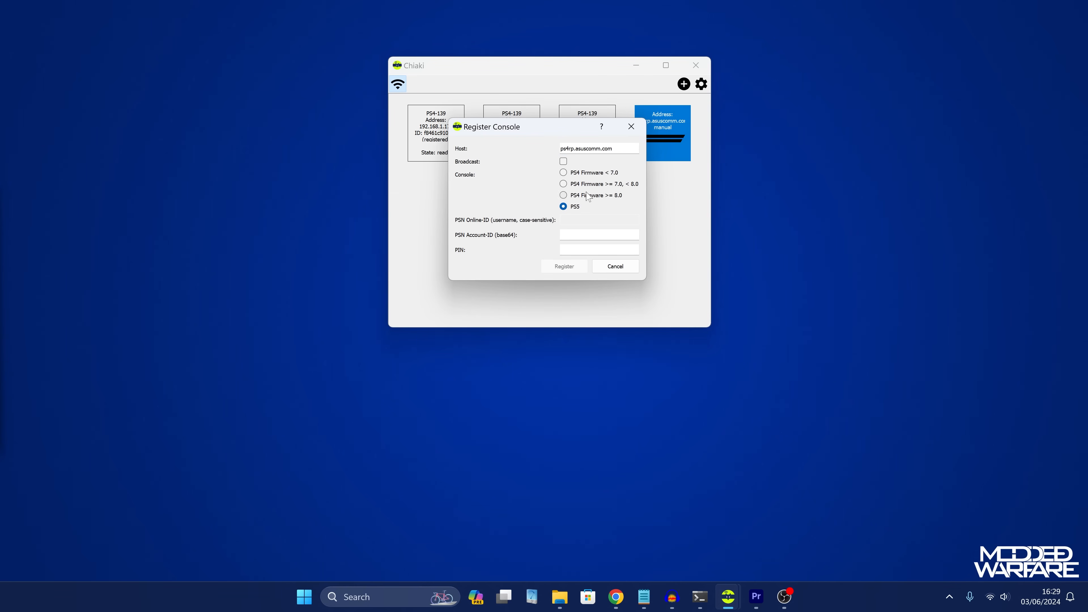
left_click(573, 270)
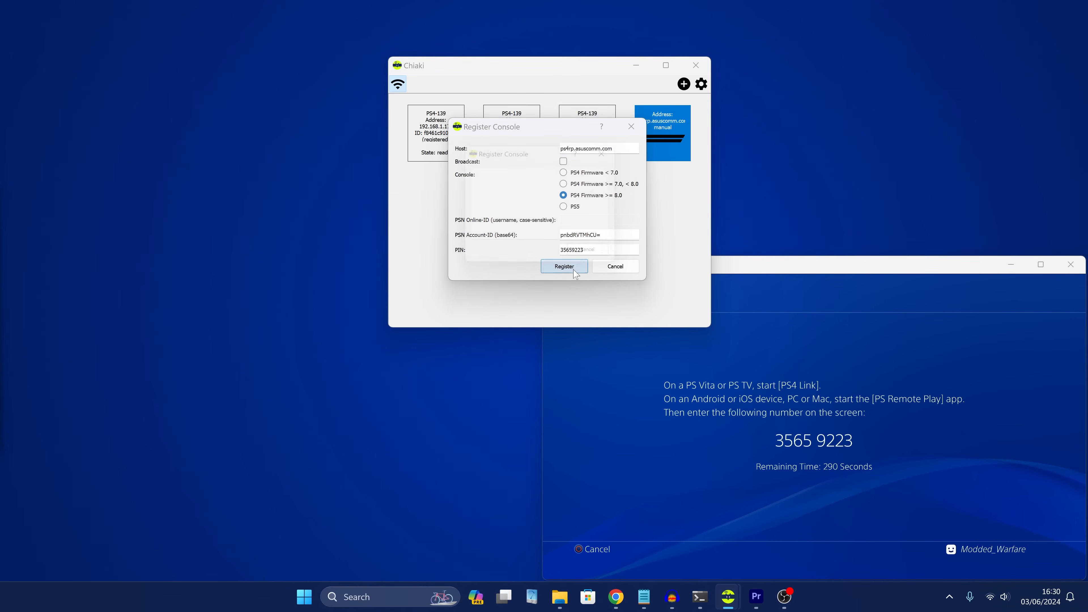
left_click(531, 253)
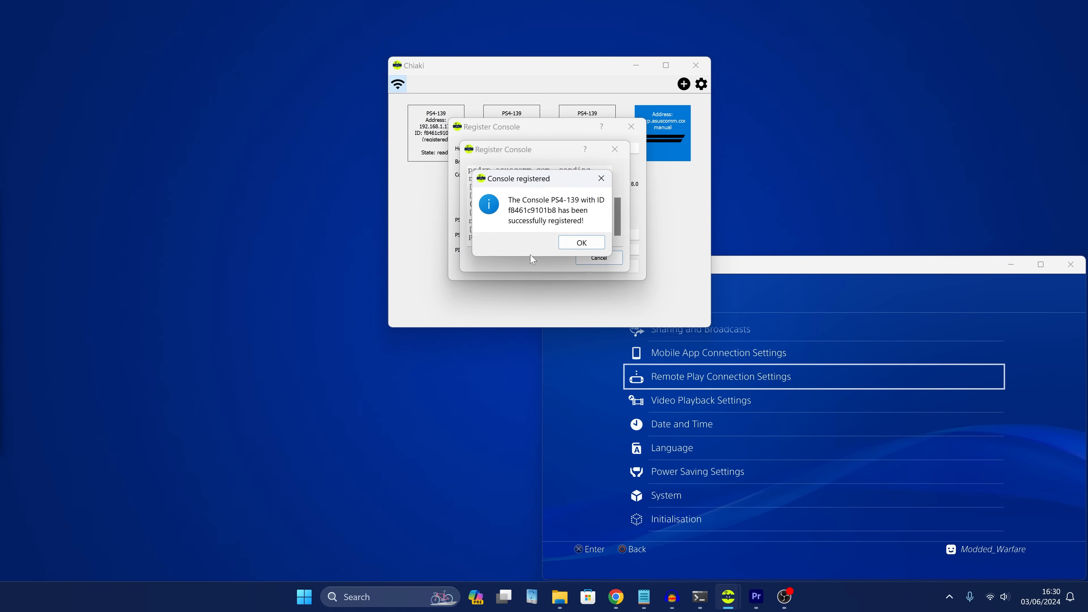
left_click(599, 245)
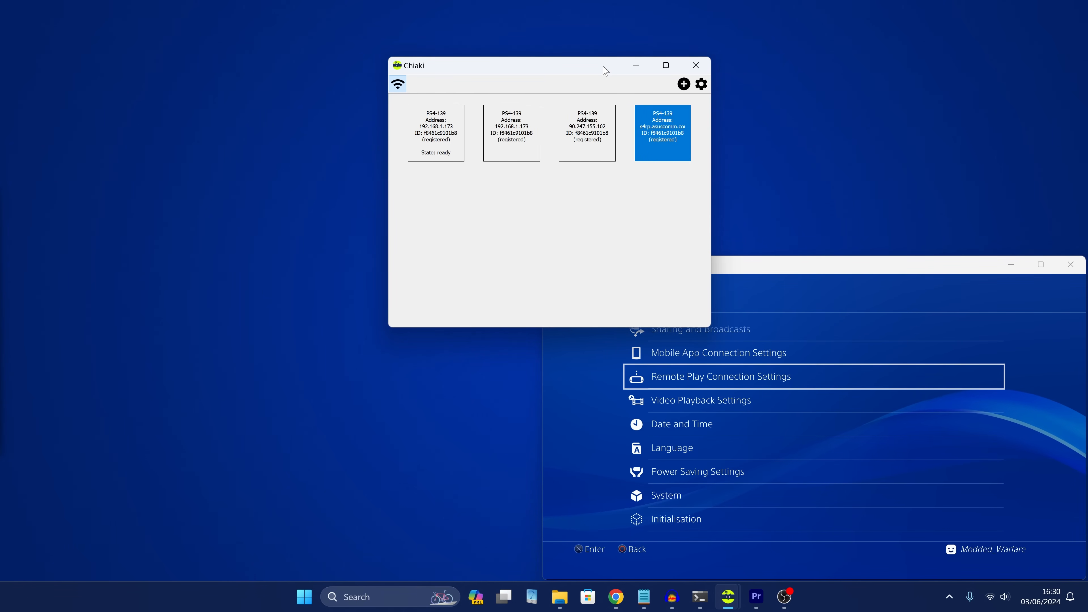
Stream from the ps4rp.asuscomm.com entry and move and enlarge the stream window.
double_click(656, 134)
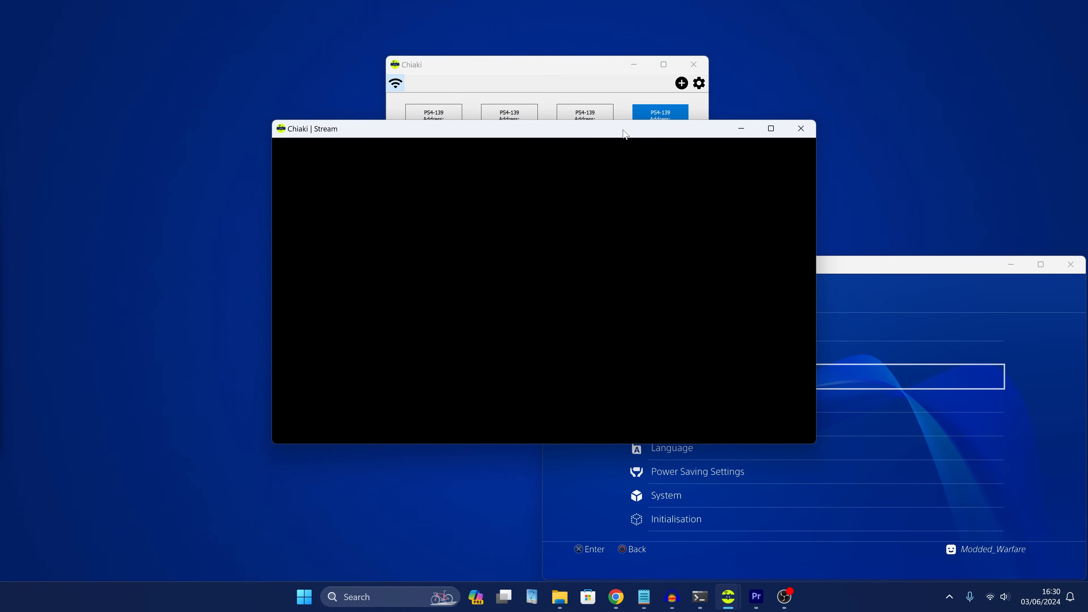
left_click_drag(624, 134, 613, 66)
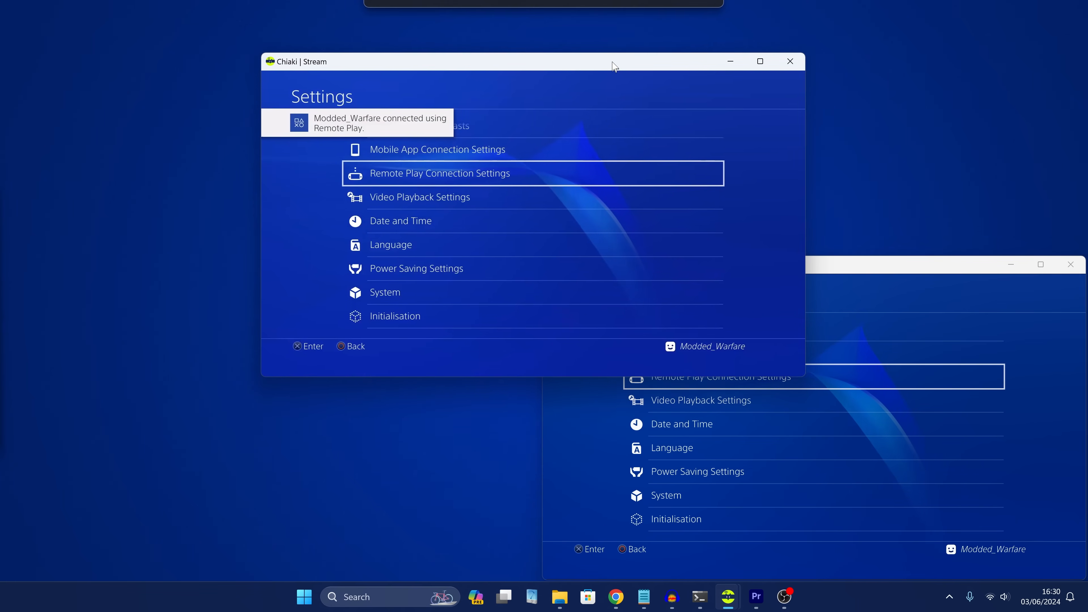
left_click_drag(805, 375, 852, 404)
left_click(1011, 267)
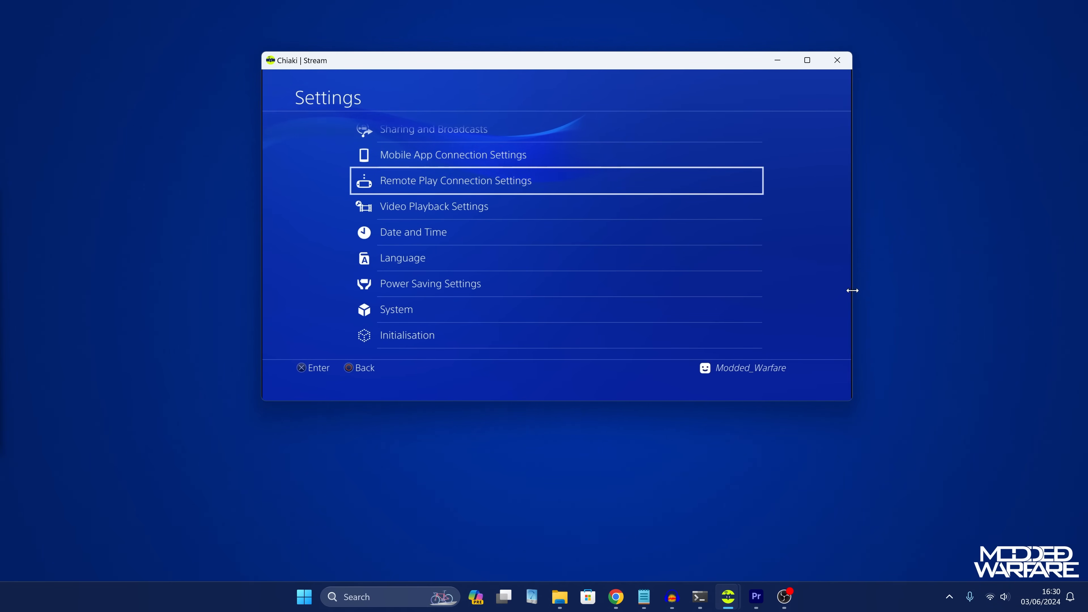
left_click_drag(852, 290, 849, 290)
Browse the PS4 Settings list with the arrow keys, then lower the stream window to reveal the console list.
key("Down")
key("Down")
key("Up")
key("Up")
key("Up")
key("Up")
key("Up")
key("Up")
key("Up")
key("Up")
key("Up")
key("Up")
key("Up")
key("Up")
key("Up")
key("Up")
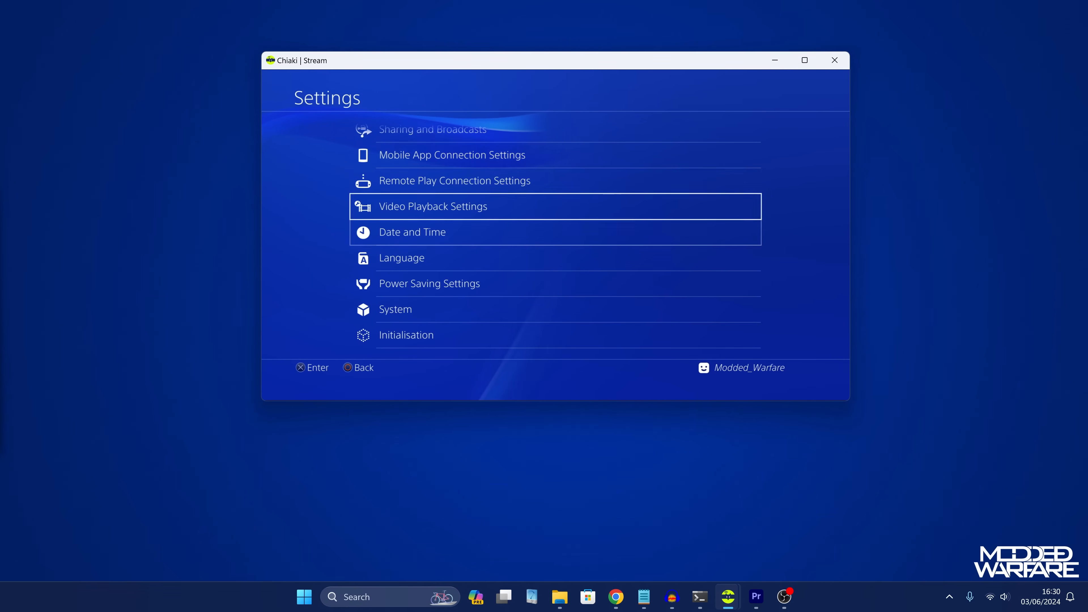
key("Up")
key("Up")
key("Up")
key("Up")
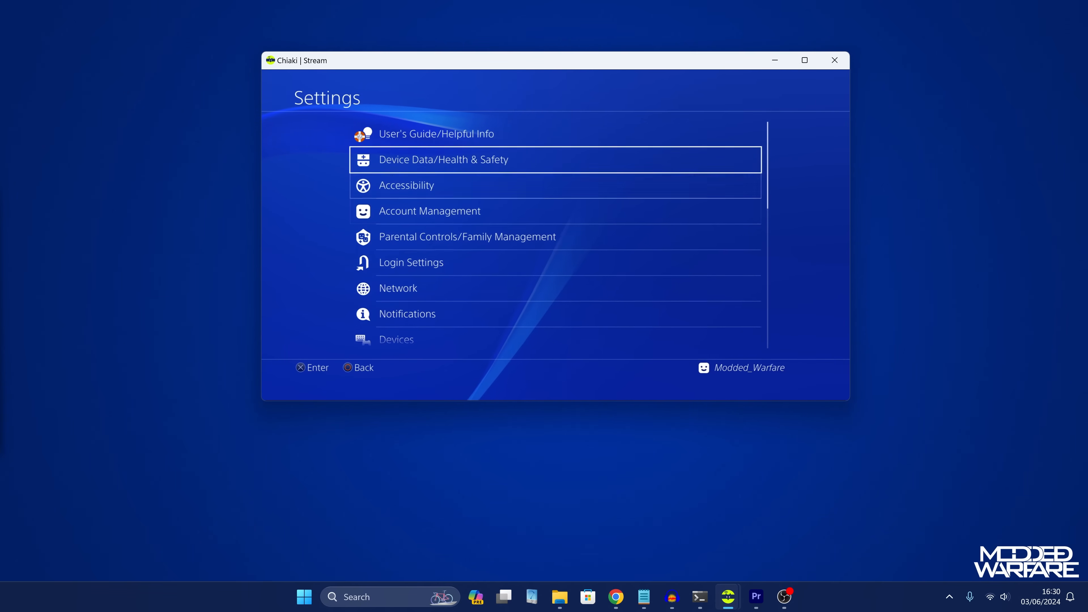
key("Down")
key("Down")
key("Down")
key("Down")
key("Up")
key("Up")
key("Up")
key("Up")
key("Up")
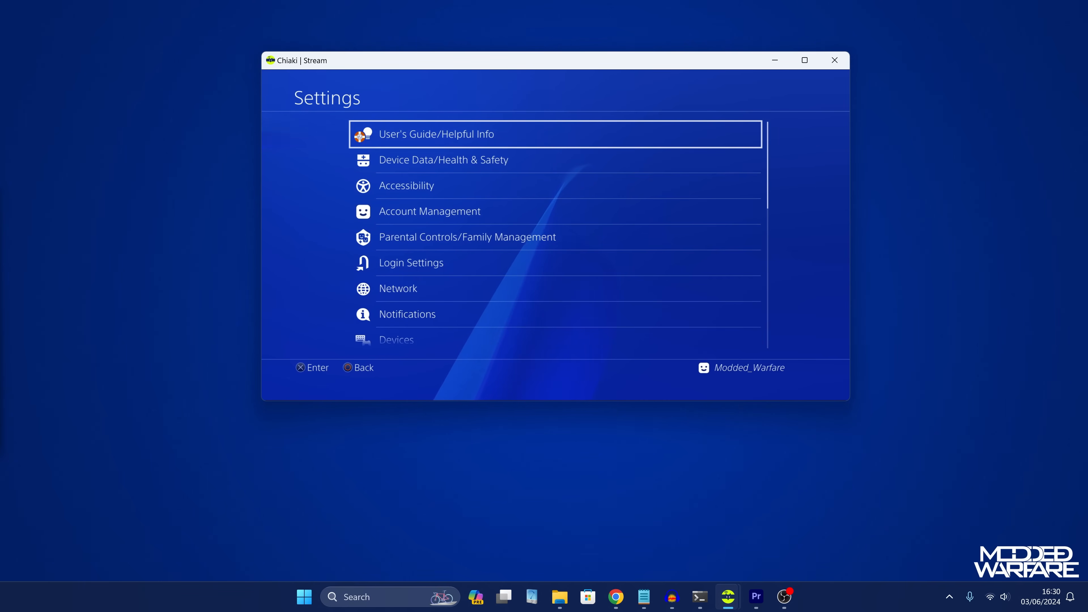
left_click_drag(667, 68, 677, 287)
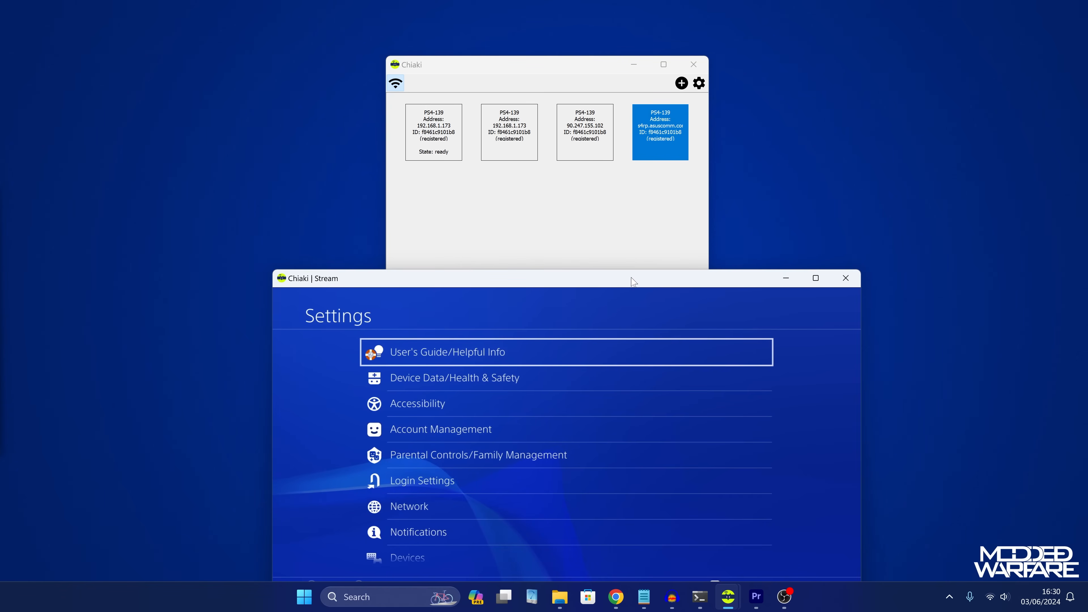
Add the ps4rp2571 subdomain in Duck DNS and select its current IP.
left_click_drag(631, 280, 630, 106)
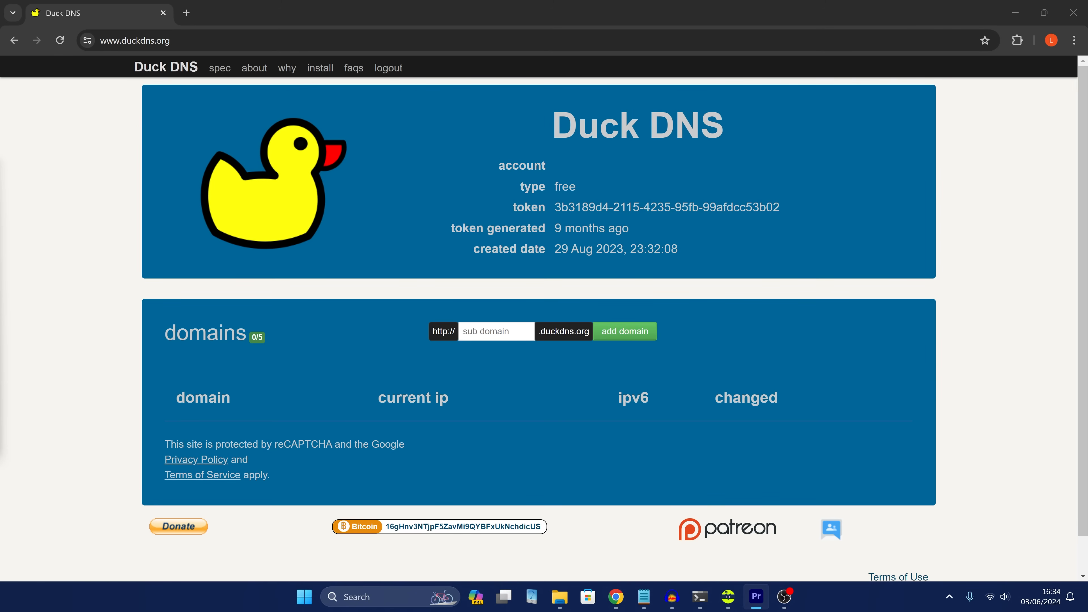
left_click(497, 331)
type("ps4")
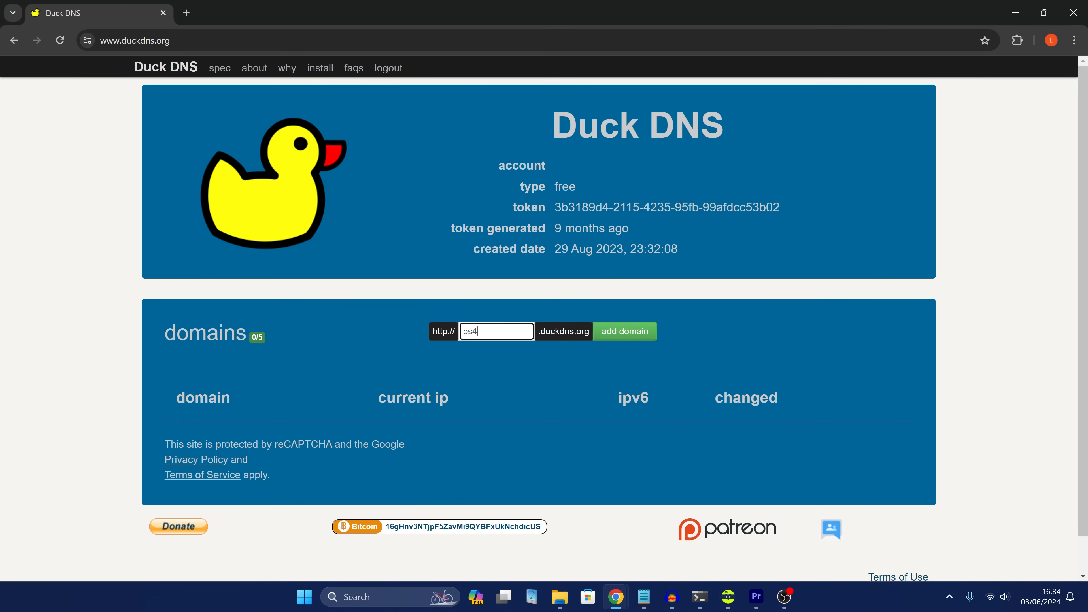
type("rp2571")
left_click(626, 339)
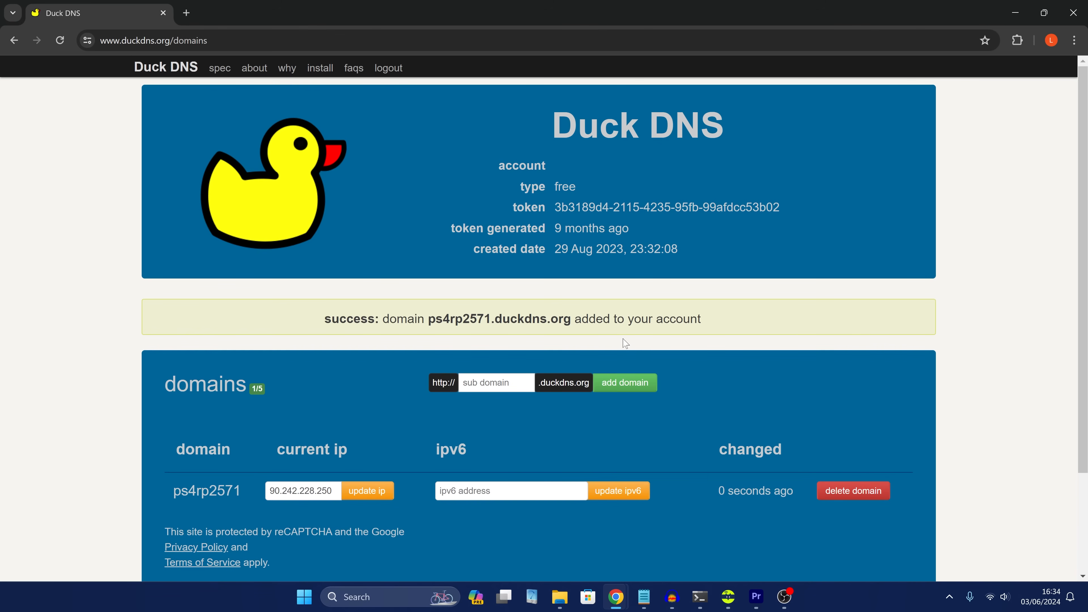
left_click_drag(269, 491, 334, 491)
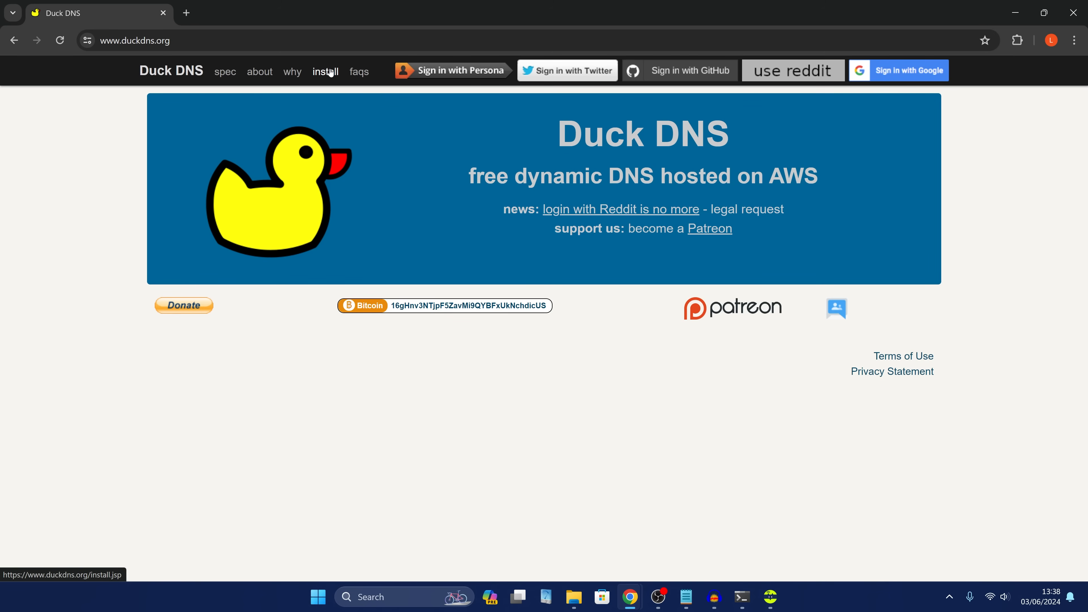
Read through the Duck DNS install guide, then minimise Chrome to reveal Chiaki.
left_click(330, 73)
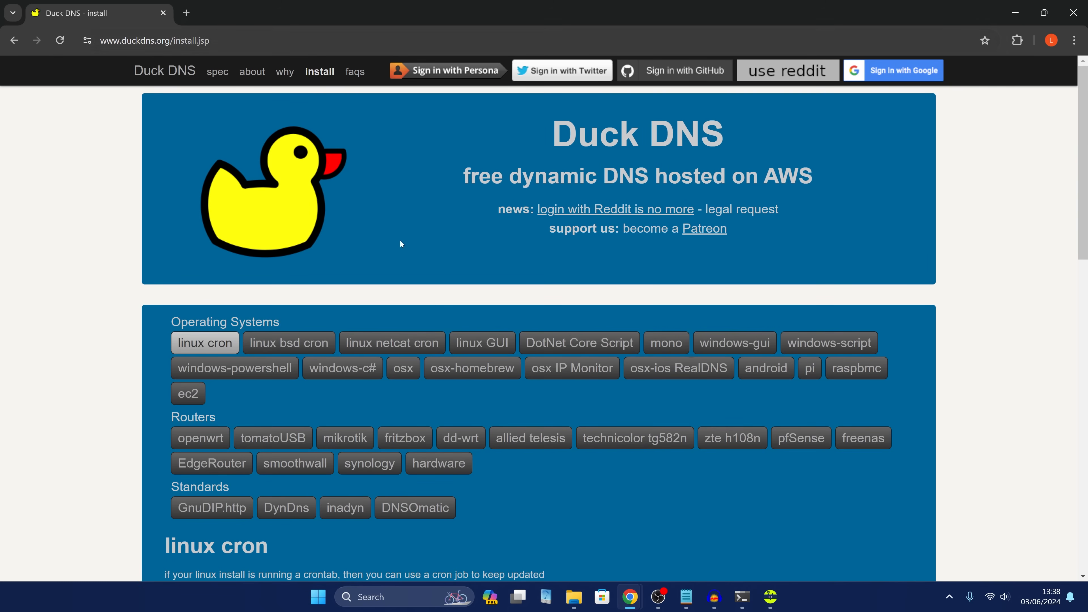
scroll(432, 311, "down", 3)
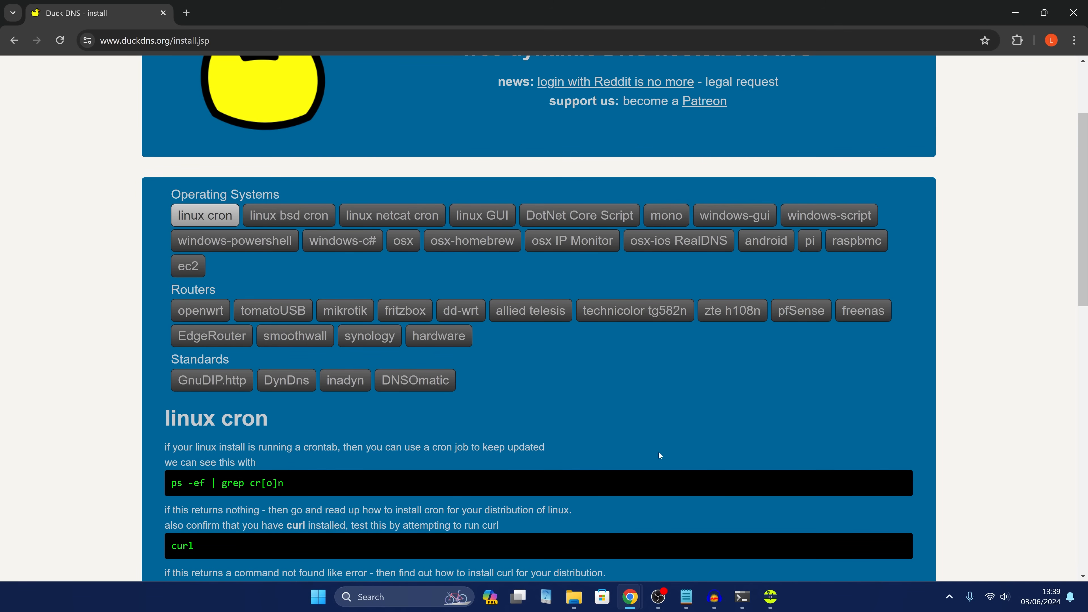
scroll(651, 446, "up", 3)
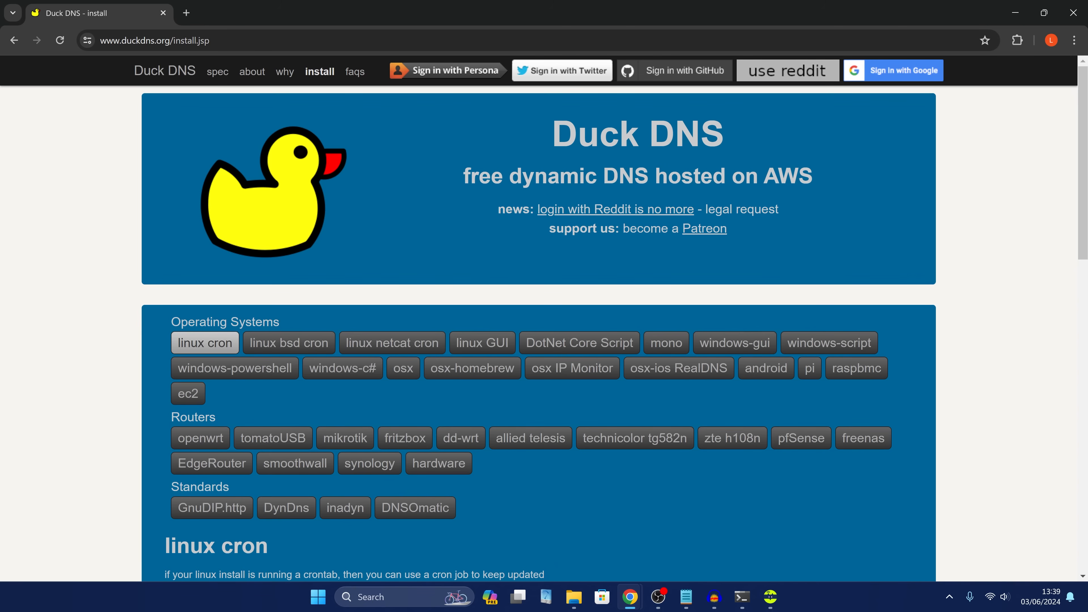
left_click(1014, 9)
Test-stream the hostname-addressed PS4 in an enlarged window, then end the stream.
left_click_drag(511, 78, 515, 97)
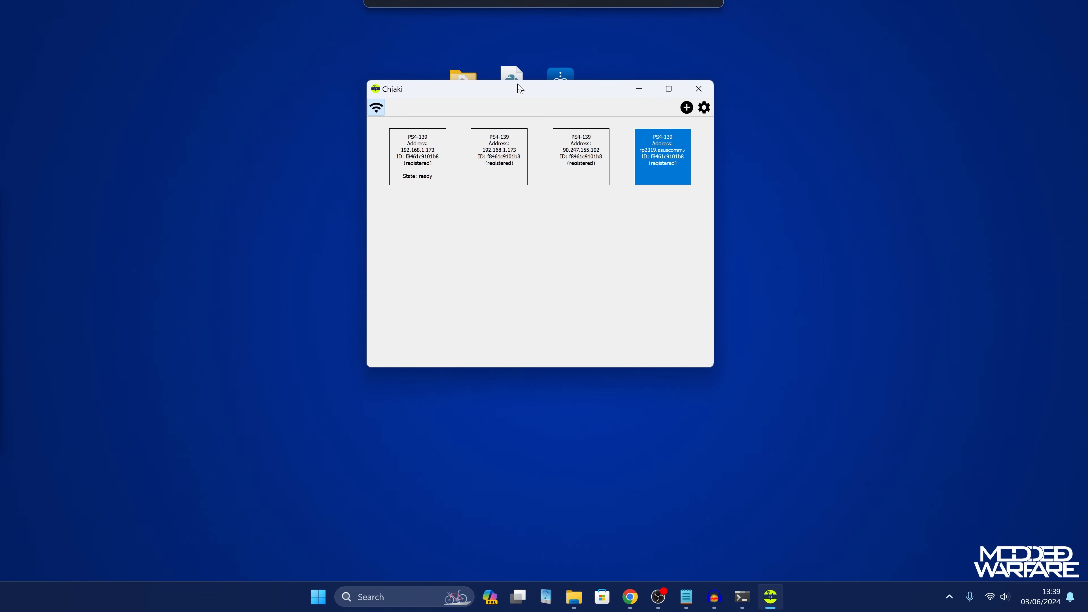
double_click(649, 150)
left_click_drag(586, 183, 530, 87)
left_click_drag(669, 296, 969, 465)
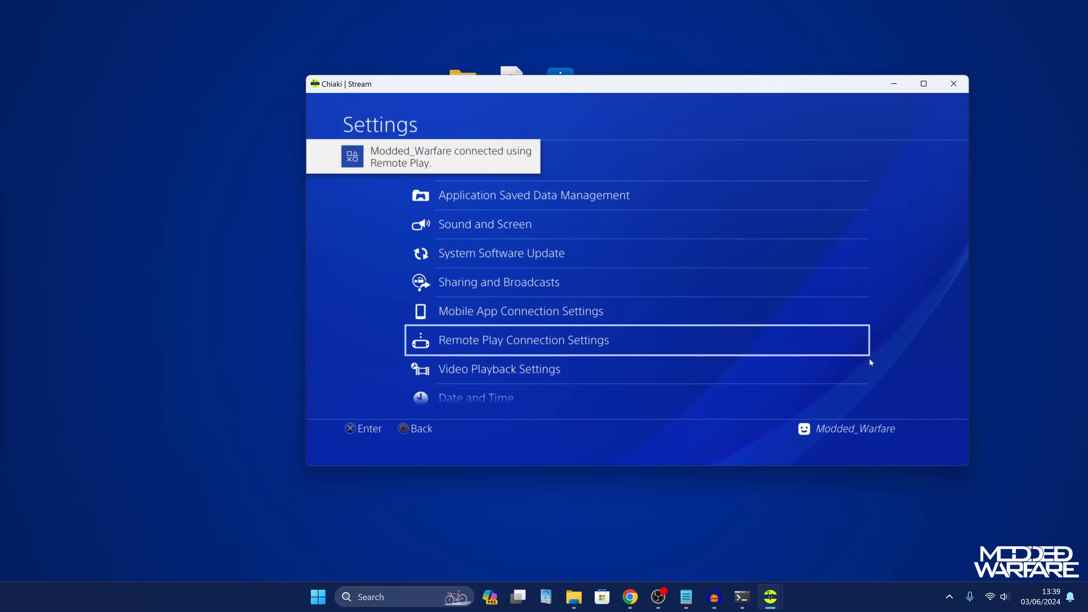
left_click_drag(763, 84, 682, 72)
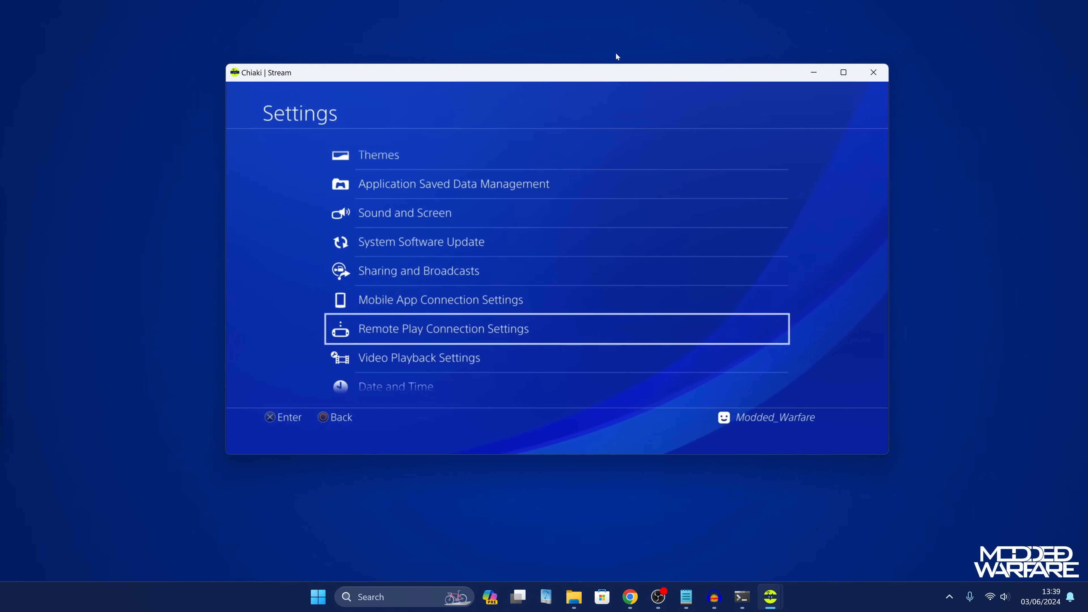
left_click(874, 72)
Set Chiaki's stream resolution to 1080p (PS5 and PS4 Pro only), keeping 60 FPS.
left_click(704, 108)
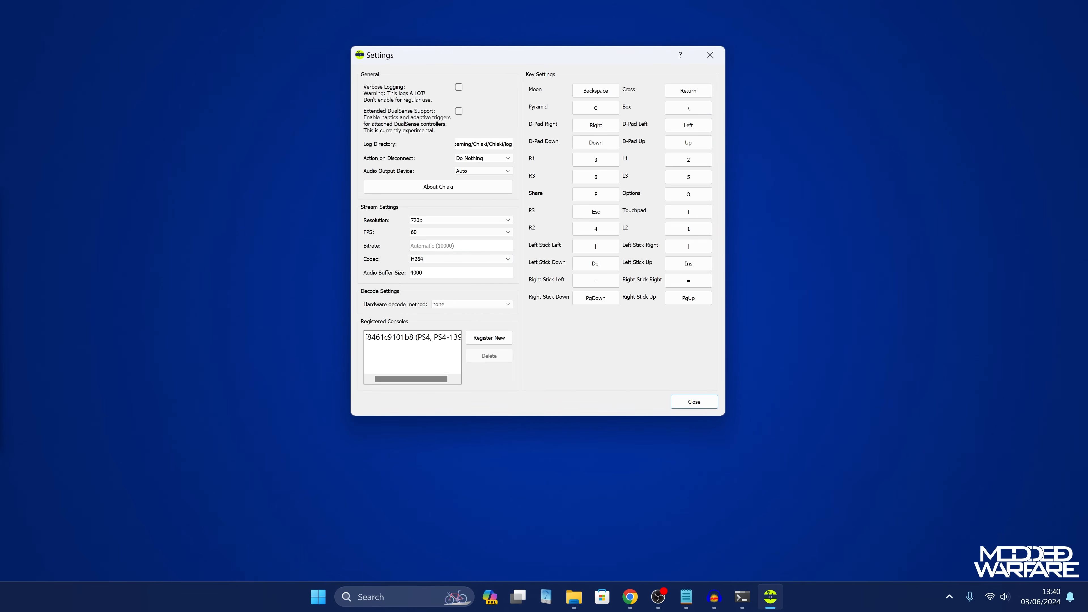
left_click(452, 232)
left_click(471, 222)
left_click(470, 222)
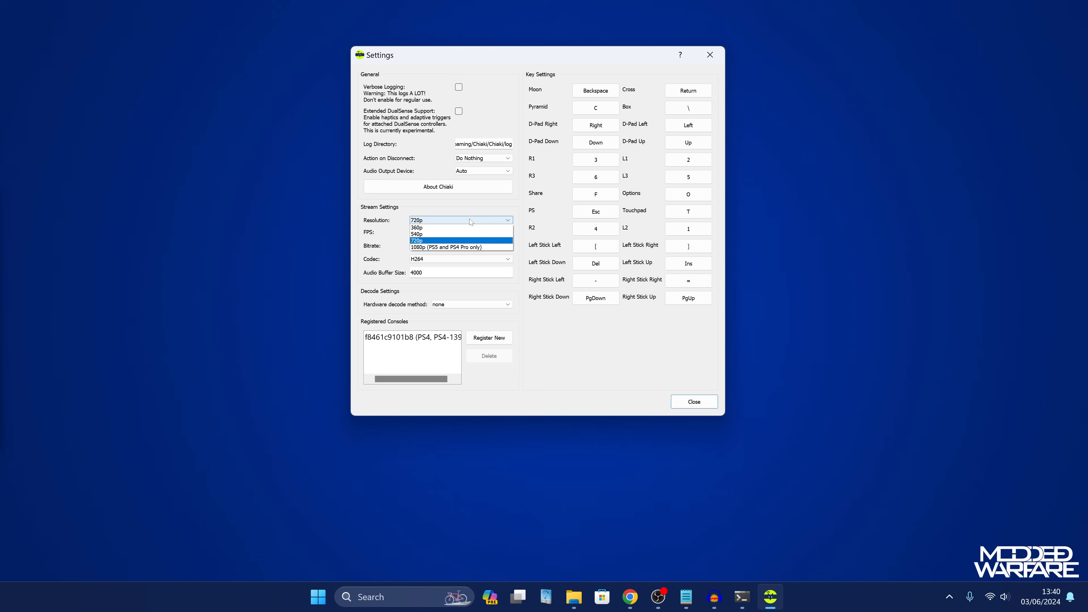
left_click(450, 247)
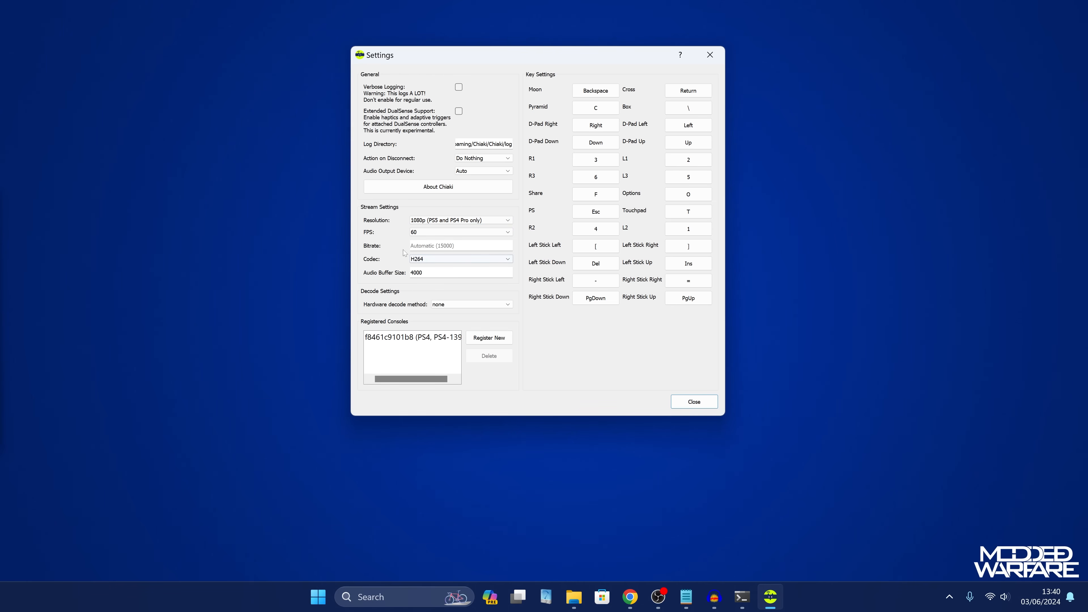
left_click(694, 403)
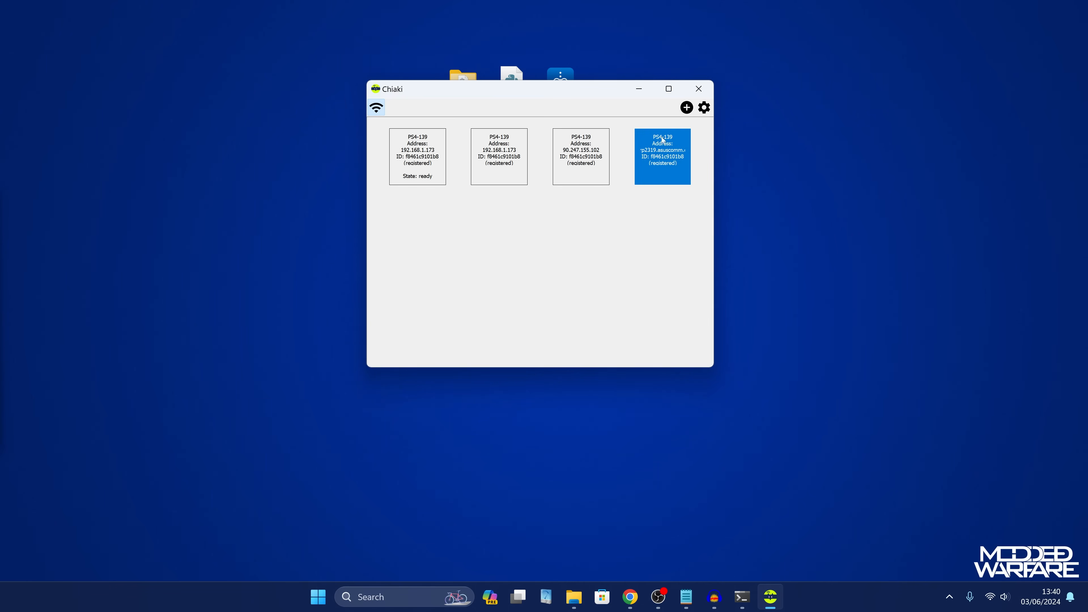
Stream the PS4 again at 1080p in an enlarged window and move up its Settings list.
double_click(660, 165)
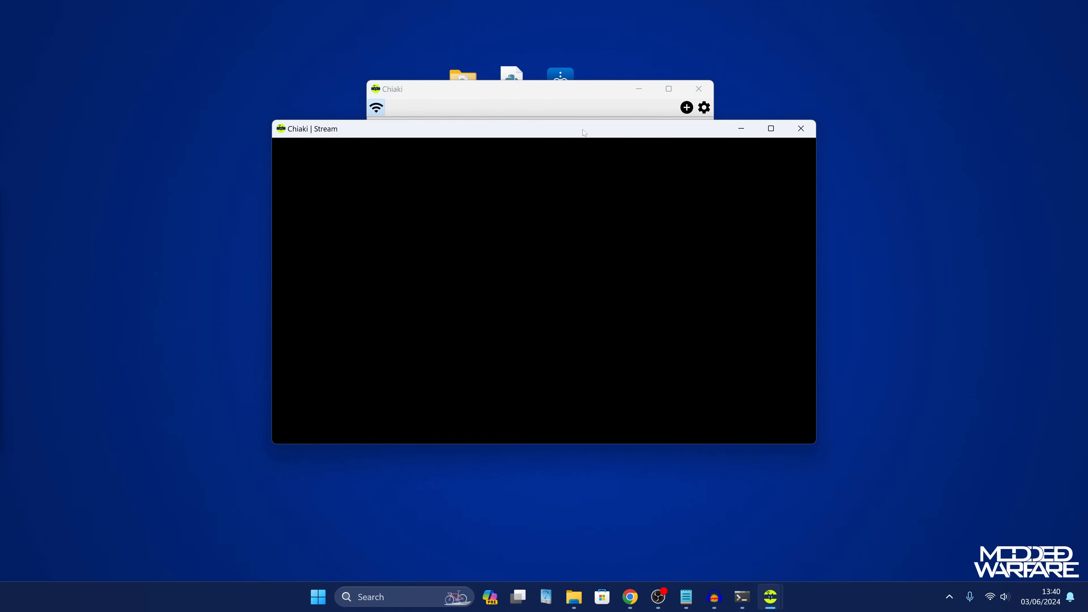
left_click_drag(585, 132, 578, 87)
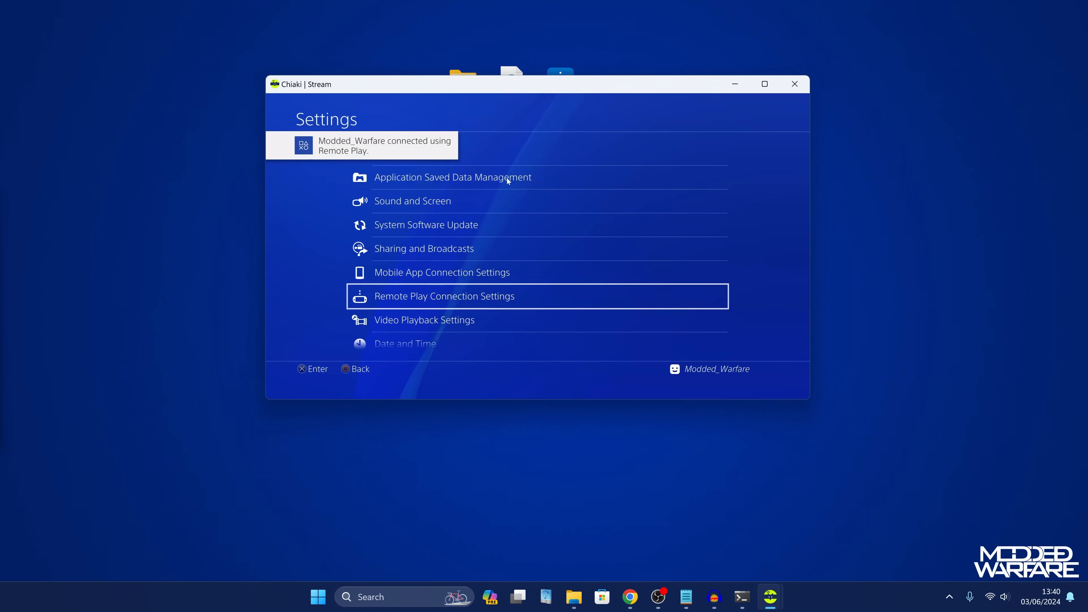
key("Up")
key("Up")
key("Up")
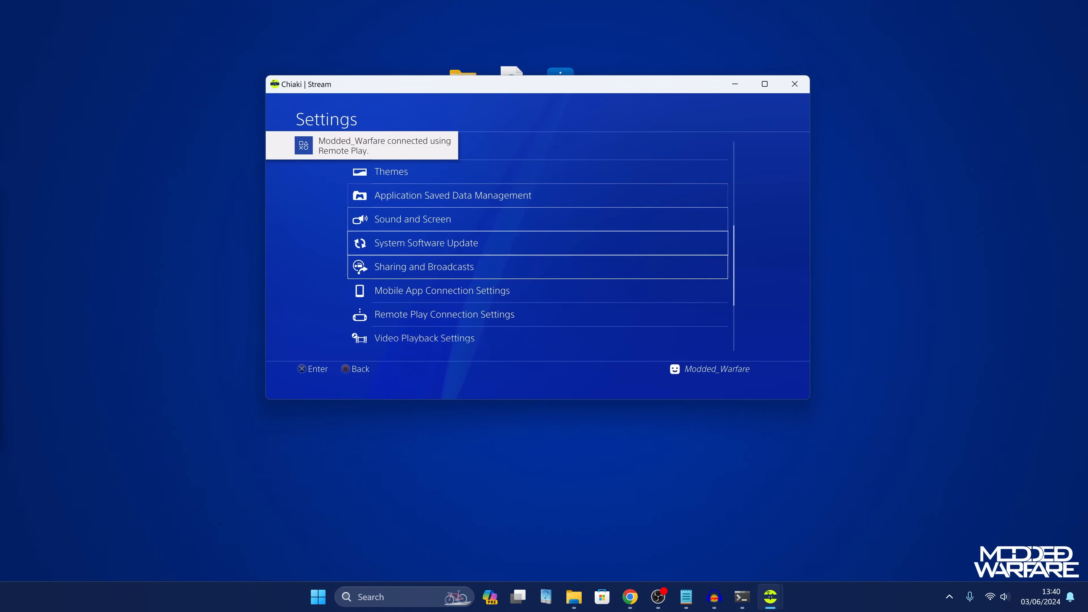
key("Up")
key("Up")
key("Up")
key("Up")
key("Up")
key("Up")
key("Up")
key("Up")
key("Up")
left_click_drag(520, 88, 512, 71)
left_click_drag(804, 383, 859, 418)
left_click_drag(647, 75, 638, 80)
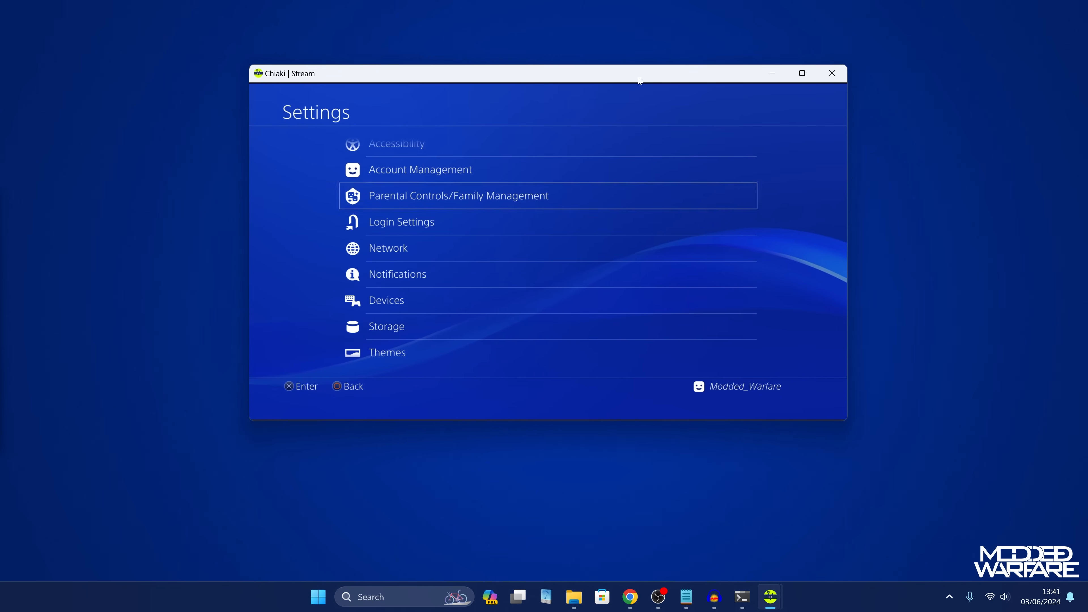
left_click(913, 3)
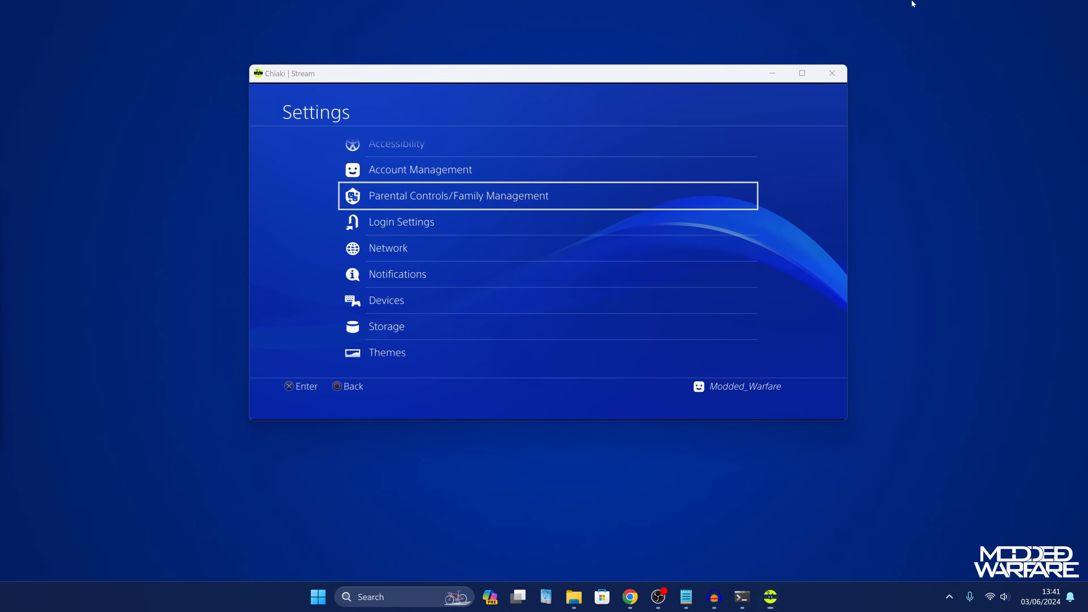